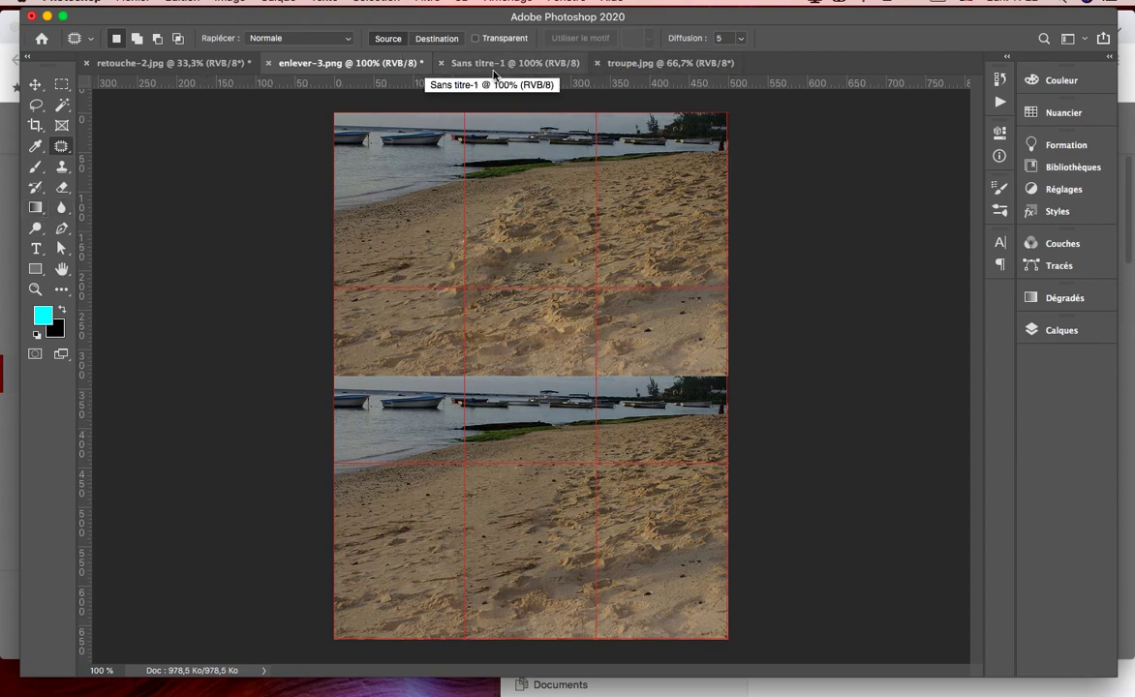
Switch to the Sans titre-1 document and draw a rectangle shape about 435 × 109 px across the upper part of the page
{"action": "left_click", "coordinate": [493, 70]}
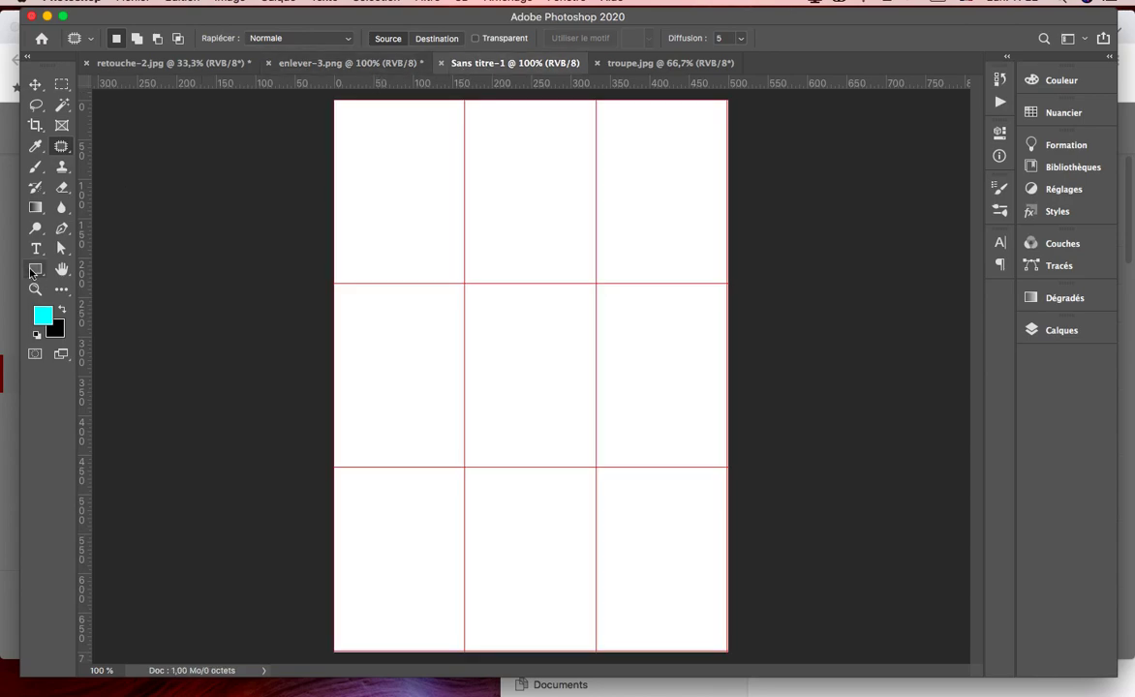
{"action": "left_click", "coordinate": [33, 270]}
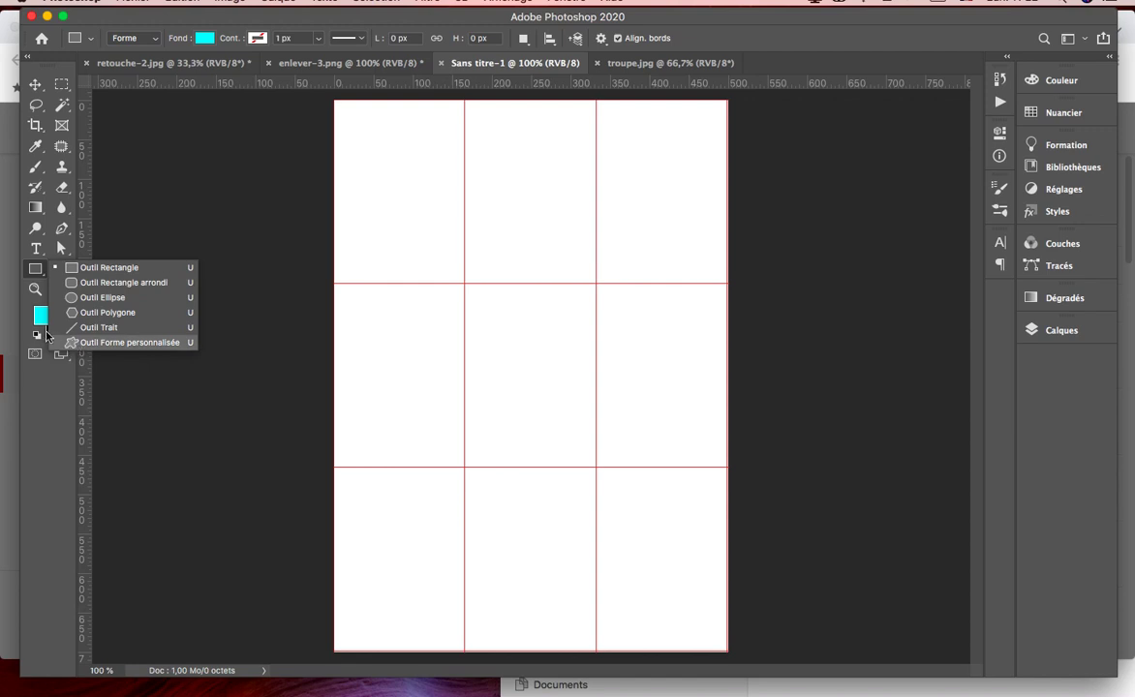
{"action": "left_click", "coordinate": [83, 269]}
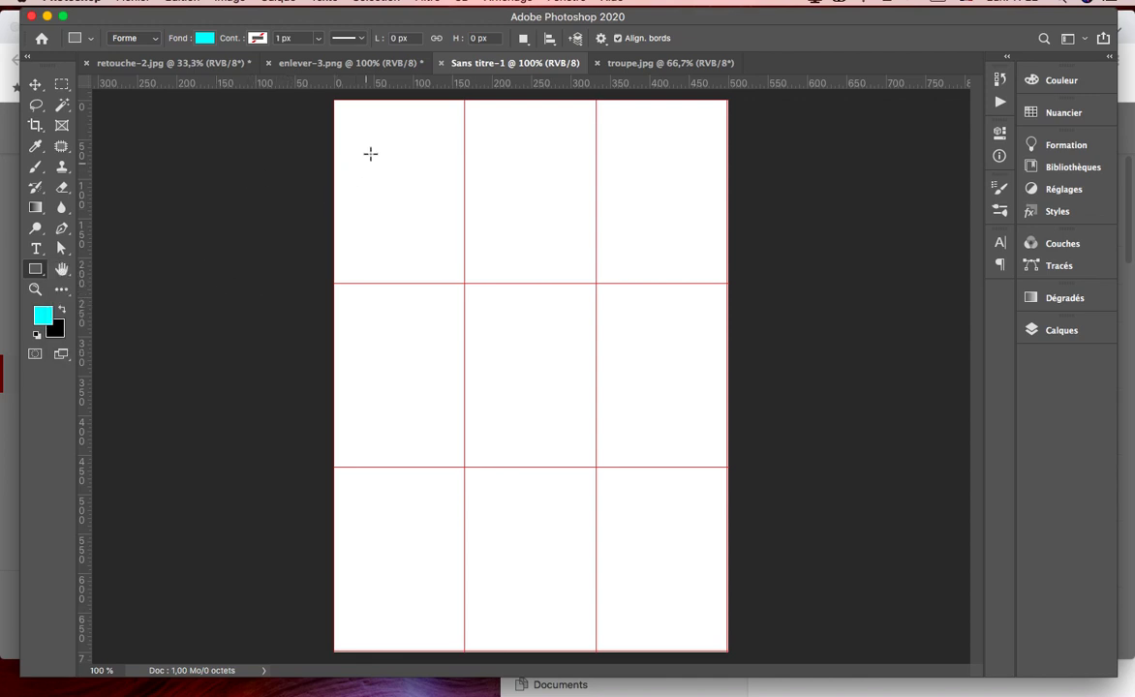
{"action": "left_click_drag", "start_coordinate": [371, 150], "coordinate": [714, 236]}
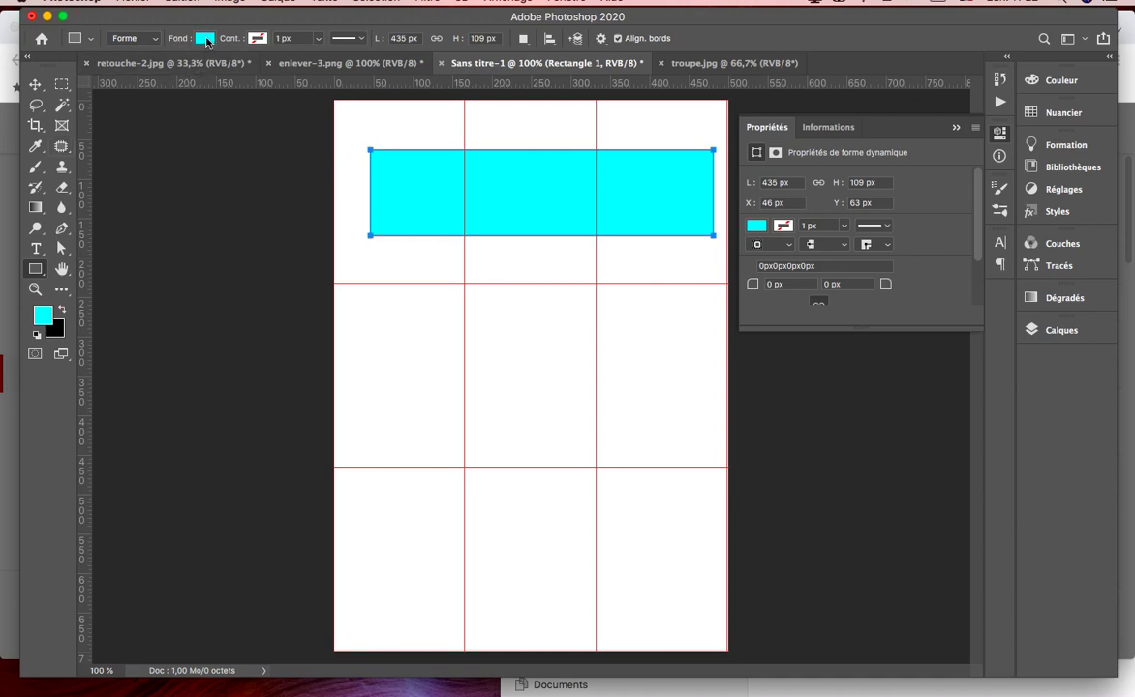
Change the rectangle's fill to red using a recently used colour
{"action": "left_click", "coordinate": [205, 37]}
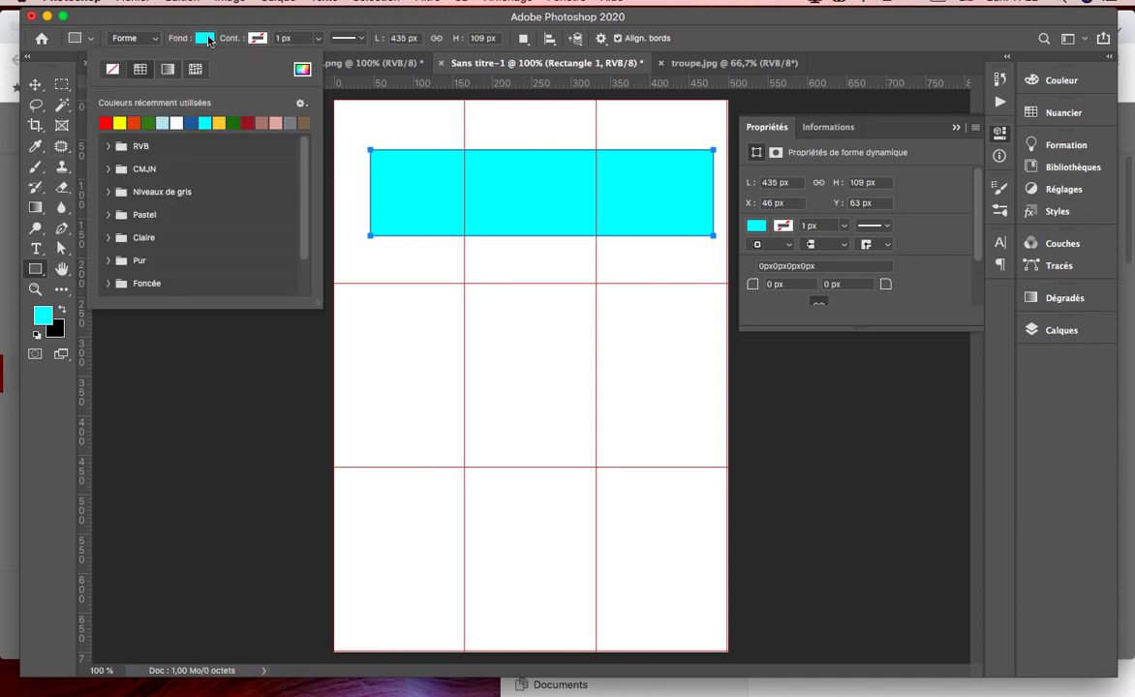
{"action": "left_click", "coordinate": [191, 123]}
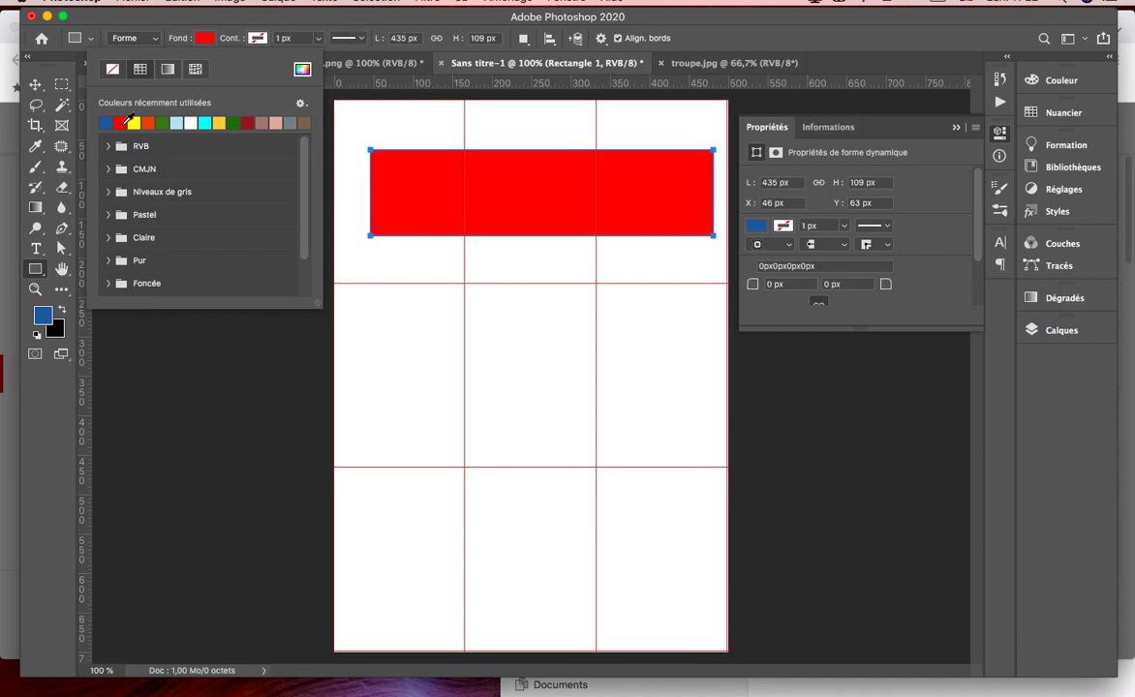
{"action": "left_click", "coordinate": [749, 36]}
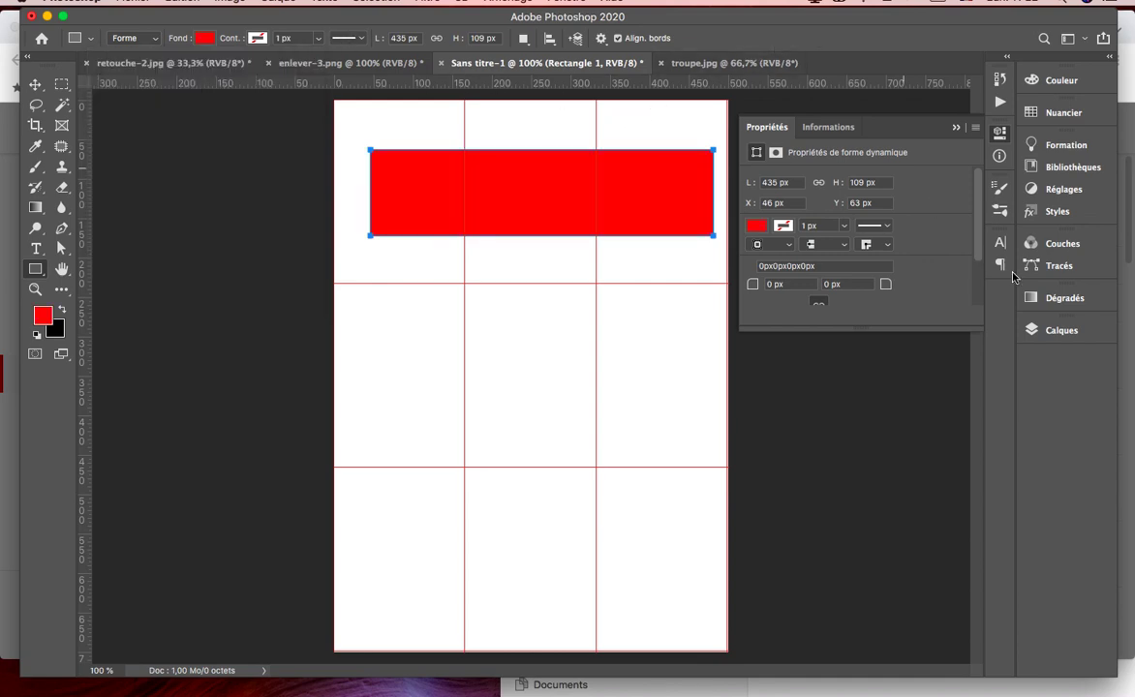
Recolour the rectangle to teal 0a918f through its layer and move it up to about X 33 px, Y 9 px
{"action": "left_click", "coordinate": [1055, 331]}
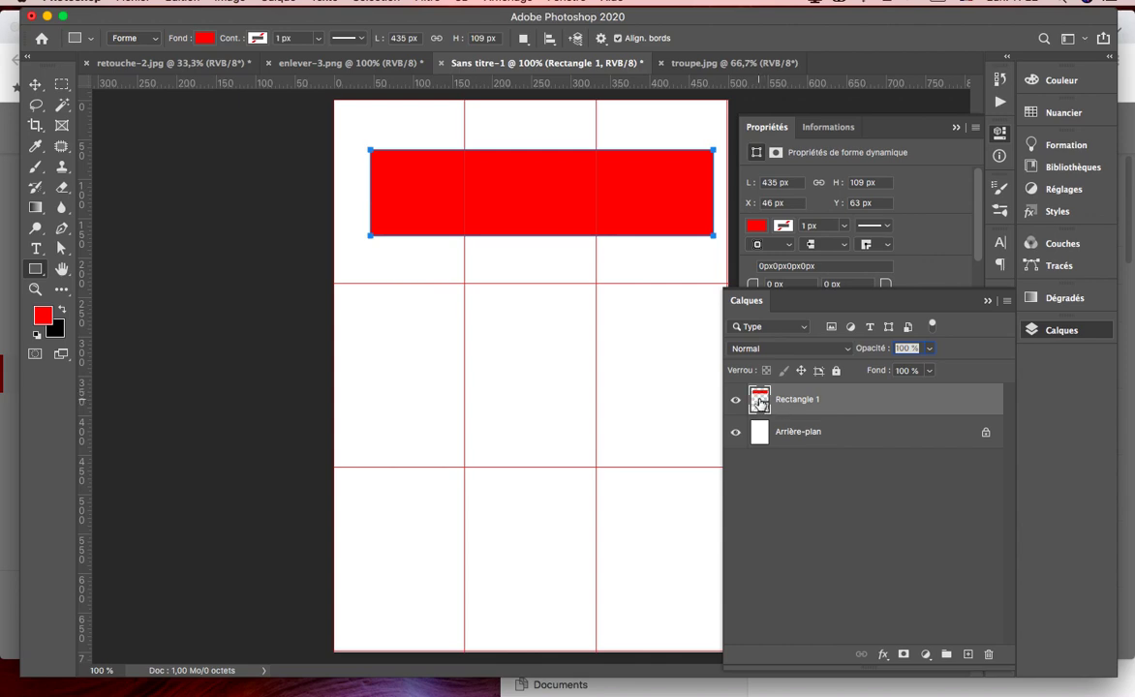
{"action": "double_click", "coordinate": [760, 402]}
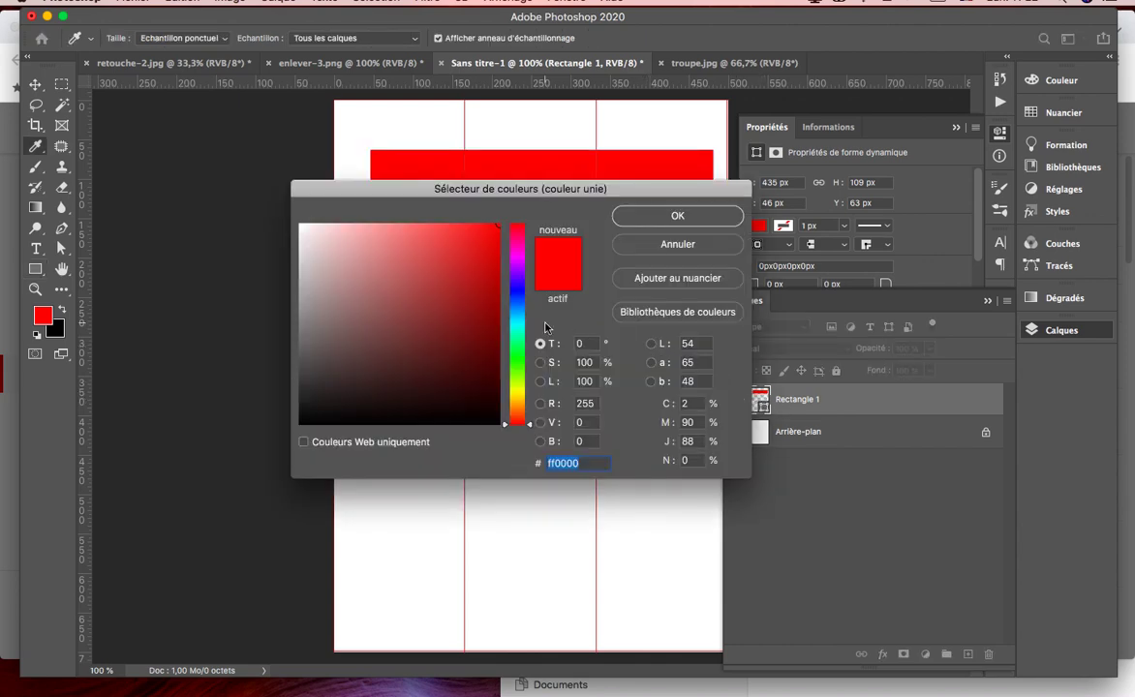
{"action": "left_click_drag", "start_coordinate": [526, 297], "coordinate": [514, 324]}
{"action": "left_click", "coordinate": [470, 313]}
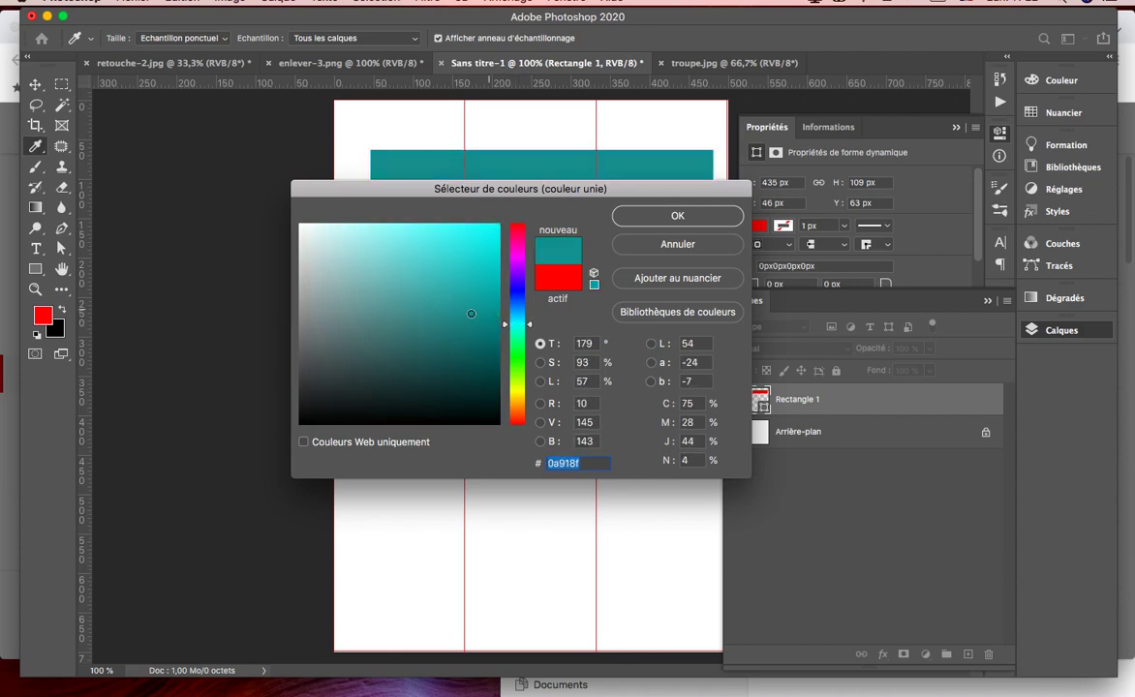
{"action": "left_click", "coordinate": [678, 217]}
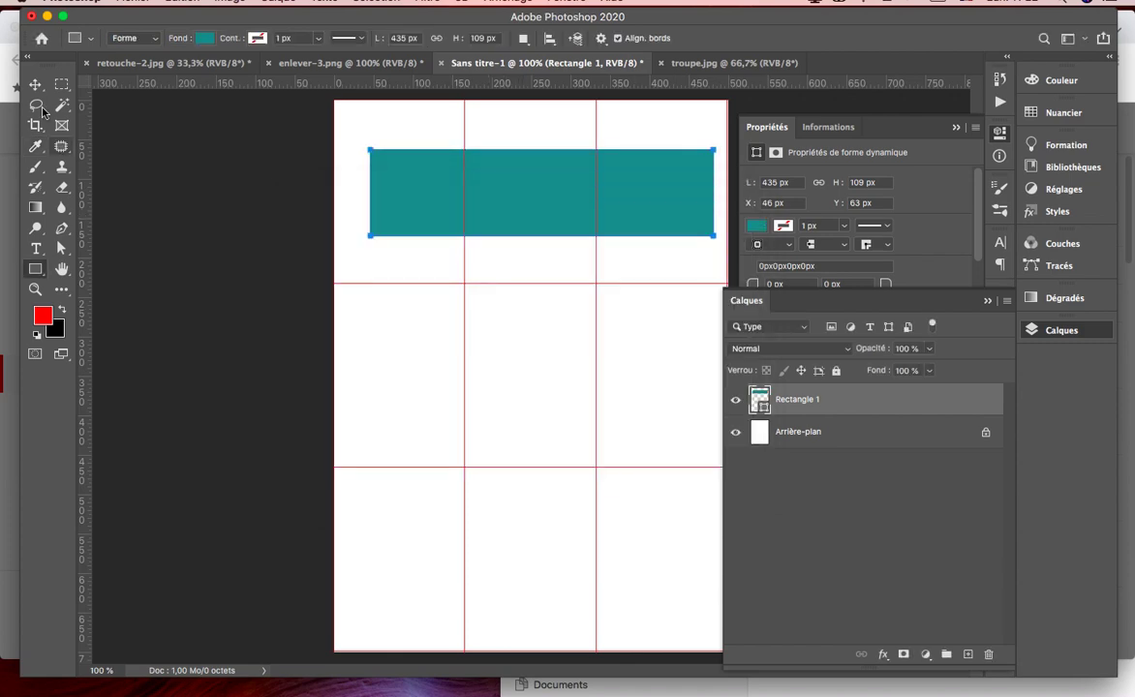
{"action": "left_click", "coordinate": [34, 85]}
{"action": "left_click_drag", "start_coordinate": [544, 221], "coordinate": [535, 178]}
Add a new layer and draw a rounded rectangle with a 15 px radius, about 440 × 84 px, just below the teal rectangle
{"action": "left_click", "coordinate": [35, 270]}
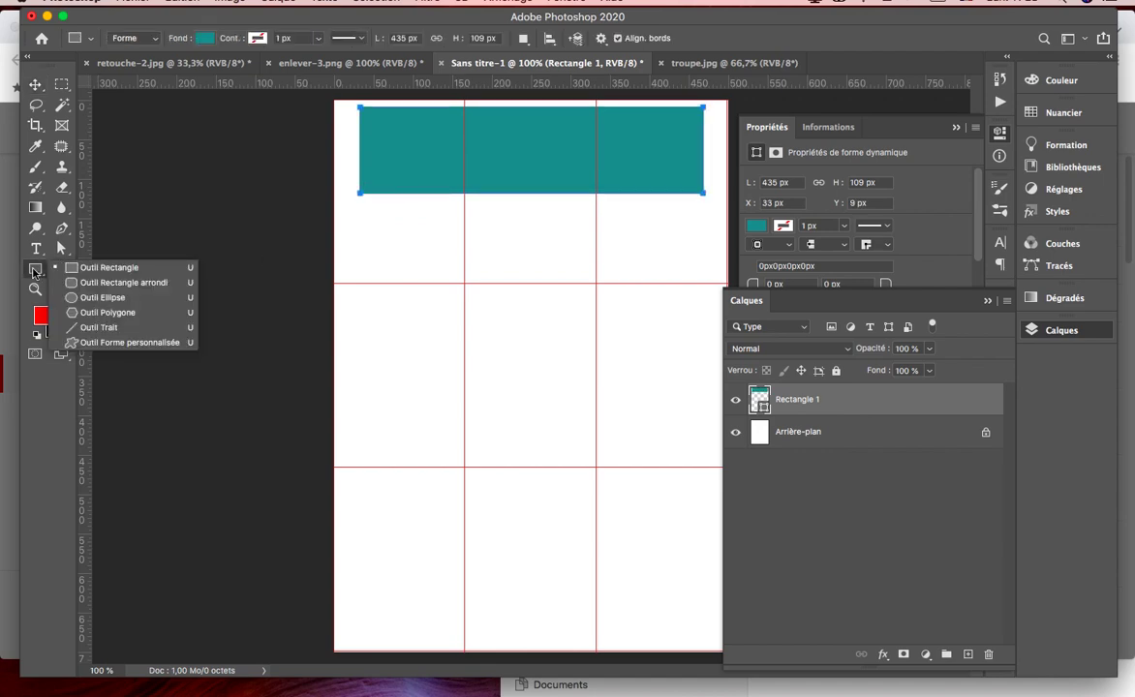
{"action": "left_click", "coordinate": [94, 283]}
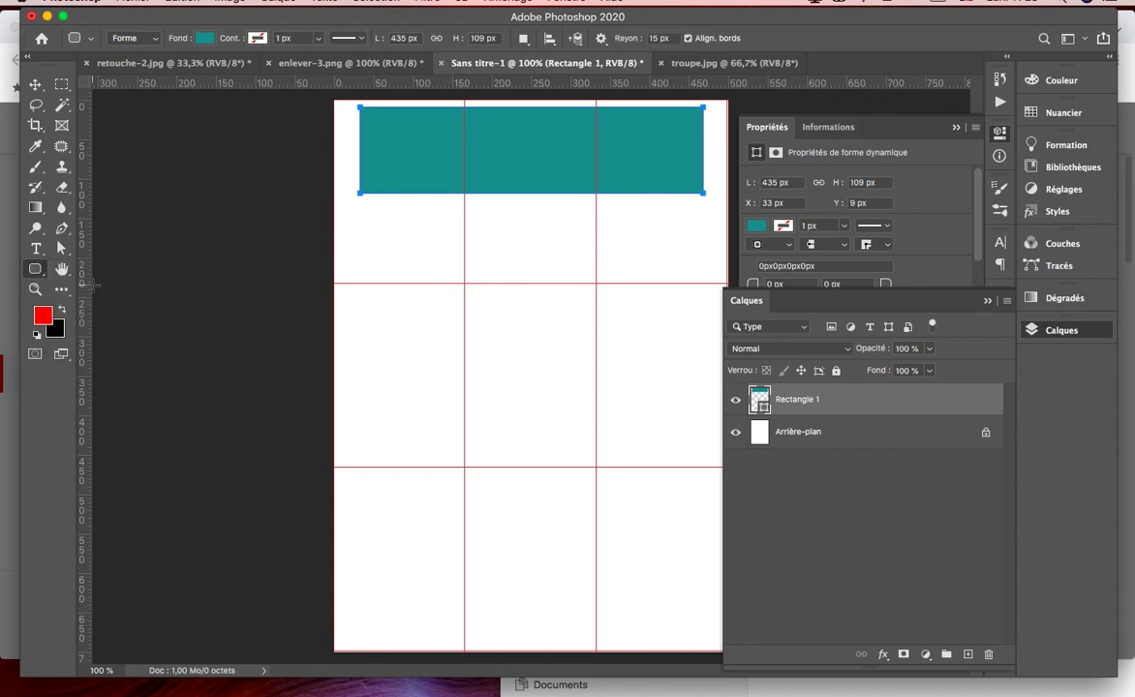
{"action": "left_click", "coordinate": [969, 655]}
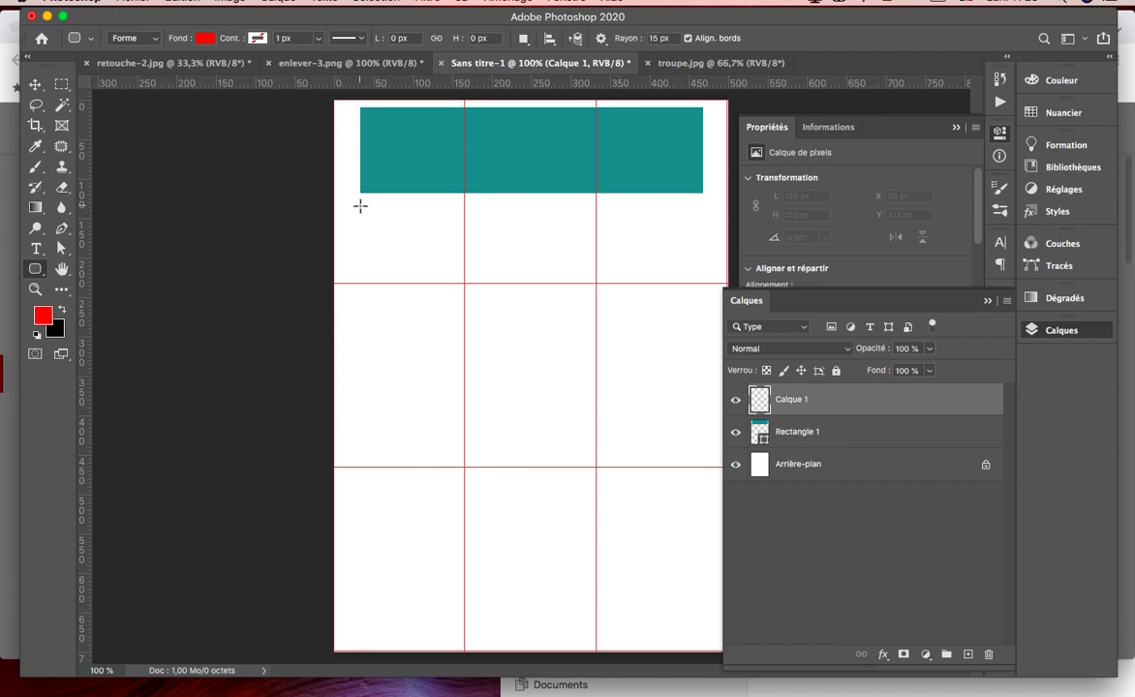
{"action": "left_click_drag", "start_coordinate": [361, 206], "coordinate": [706, 272]}
Try orange, white, CMJN green and CMJN light blue fills on the rounded rectangle, as well as no fill
{"action": "left_click", "coordinate": [202, 40]}
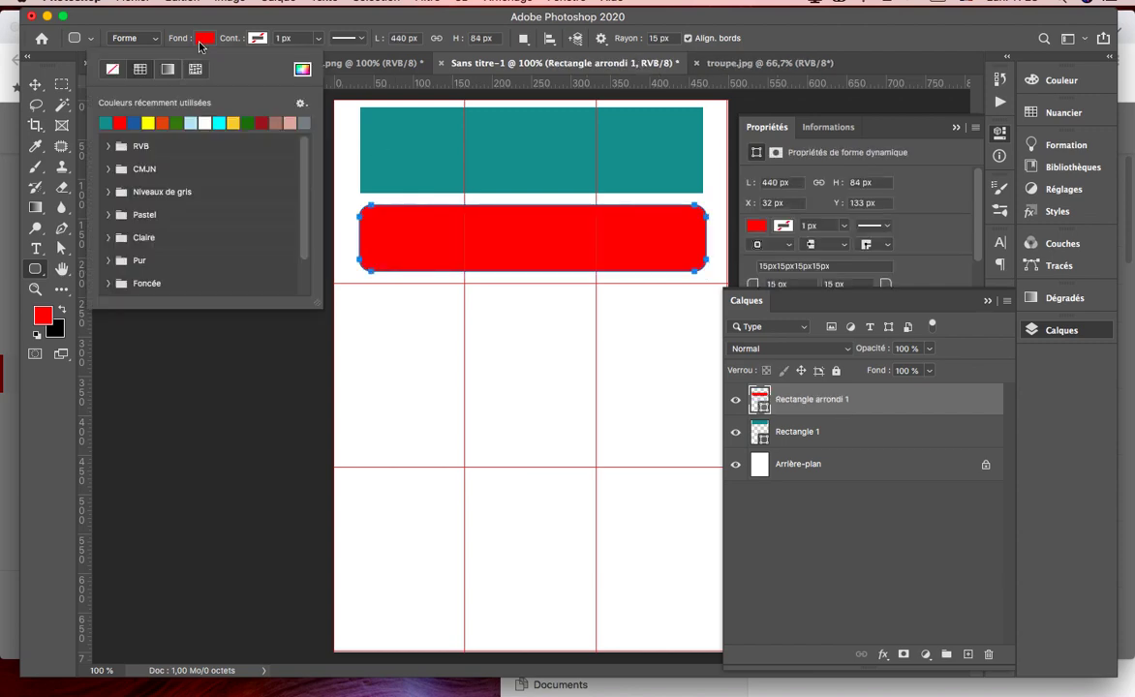
{"action": "left_click", "coordinate": [173, 120]}
{"action": "left_click", "coordinate": [194, 121]}
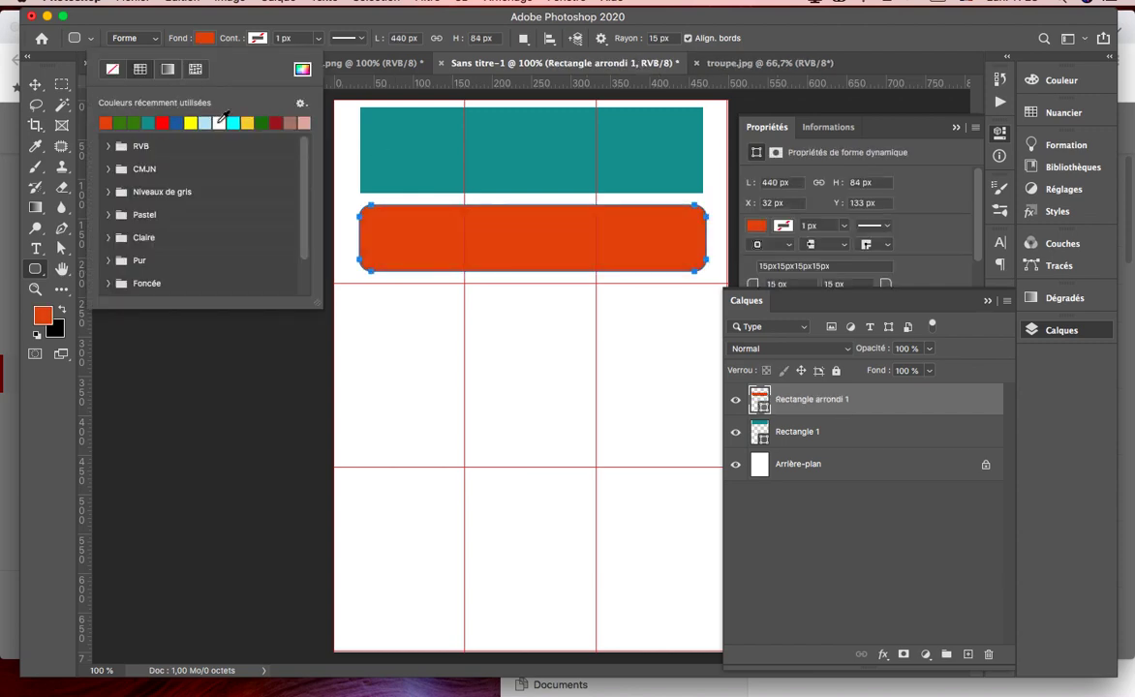
{"action": "left_click", "coordinate": [218, 121]}
{"action": "left_click", "coordinate": [109, 168]}
{"action": "left_click", "coordinate": [152, 187]}
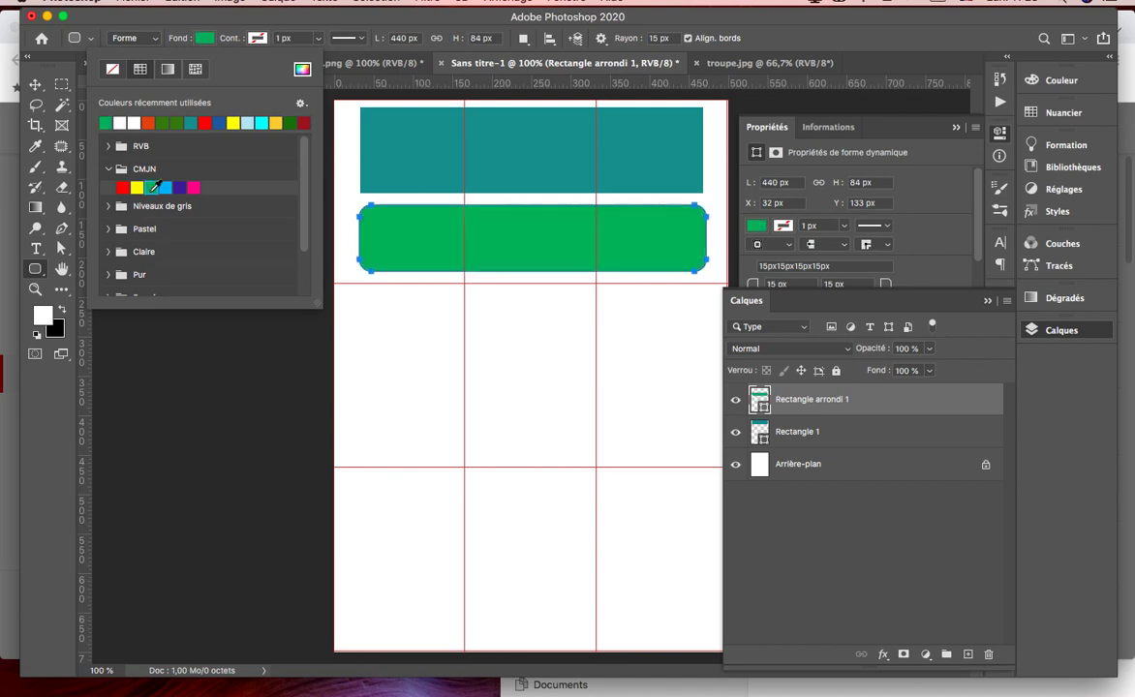
{"action": "left_click", "coordinate": [164, 187]}
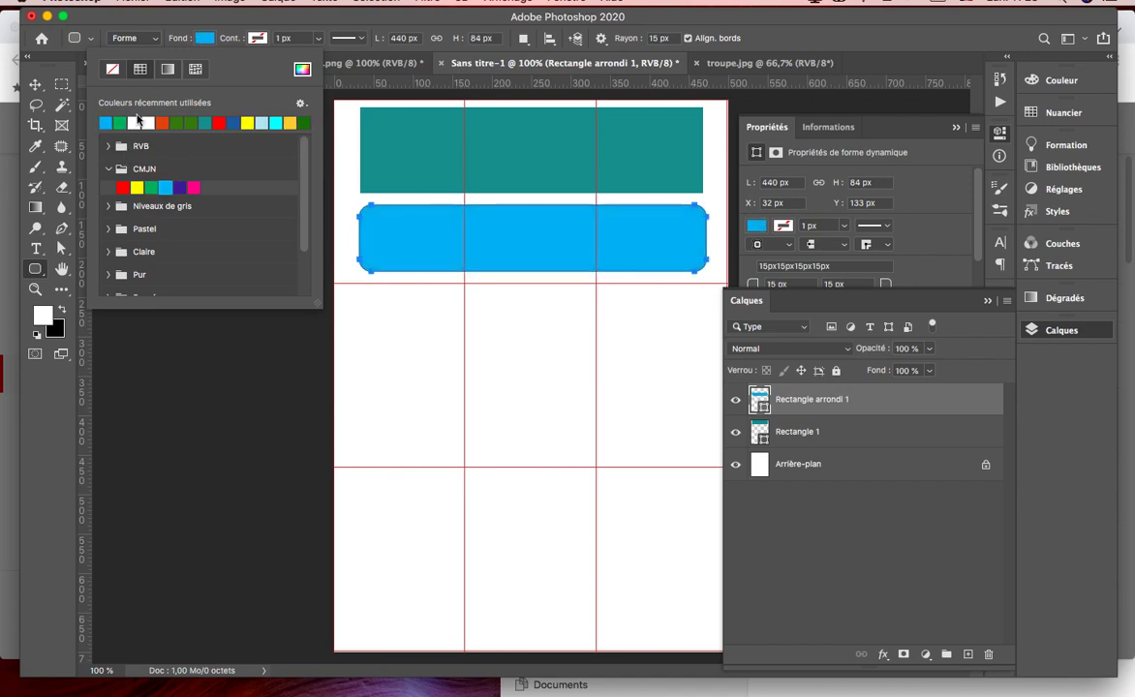
{"action": "left_click", "coordinate": [114, 71]}
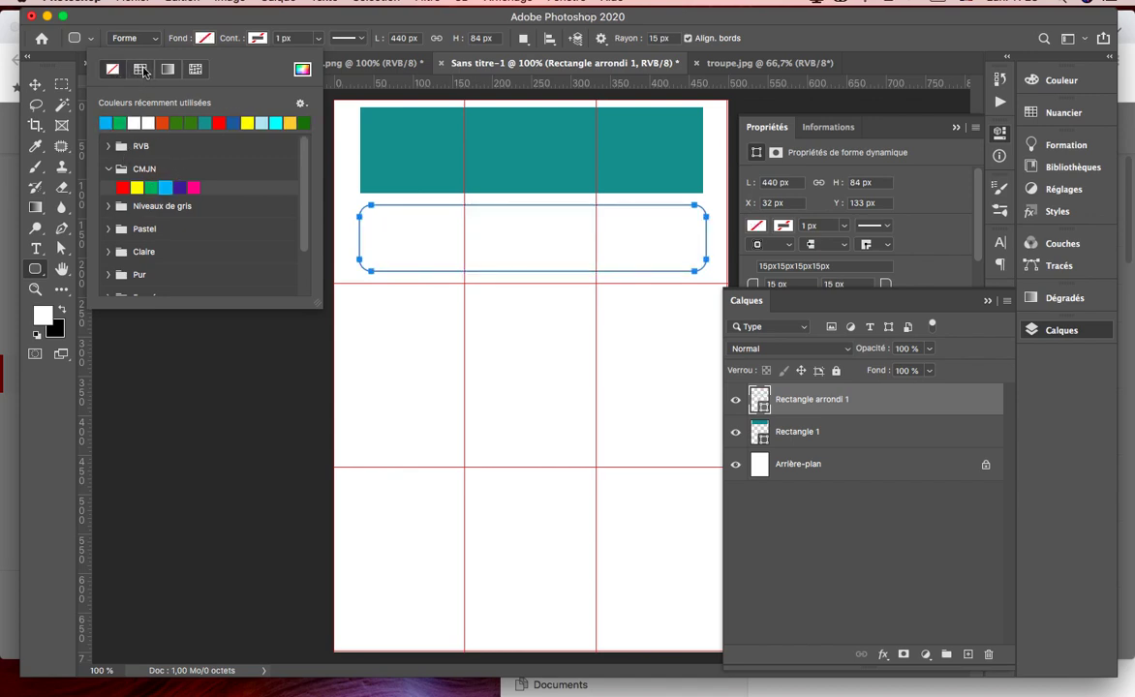
{"action": "left_click", "coordinate": [141, 70]}
Give the rounded rectangle a white-to-black gradient fill and change the white colour stop to red bb2828
{"action": "left_click", "coordinate": [168, 70]}
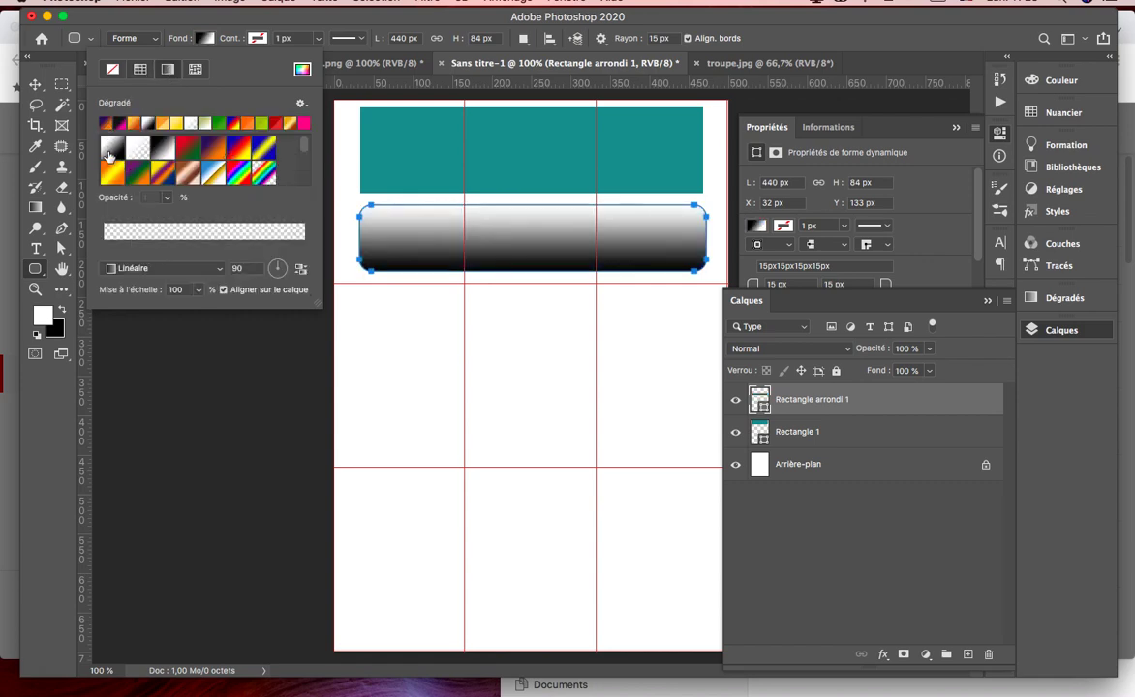
{"action": "left_click", "coordinate": [110, 147]}
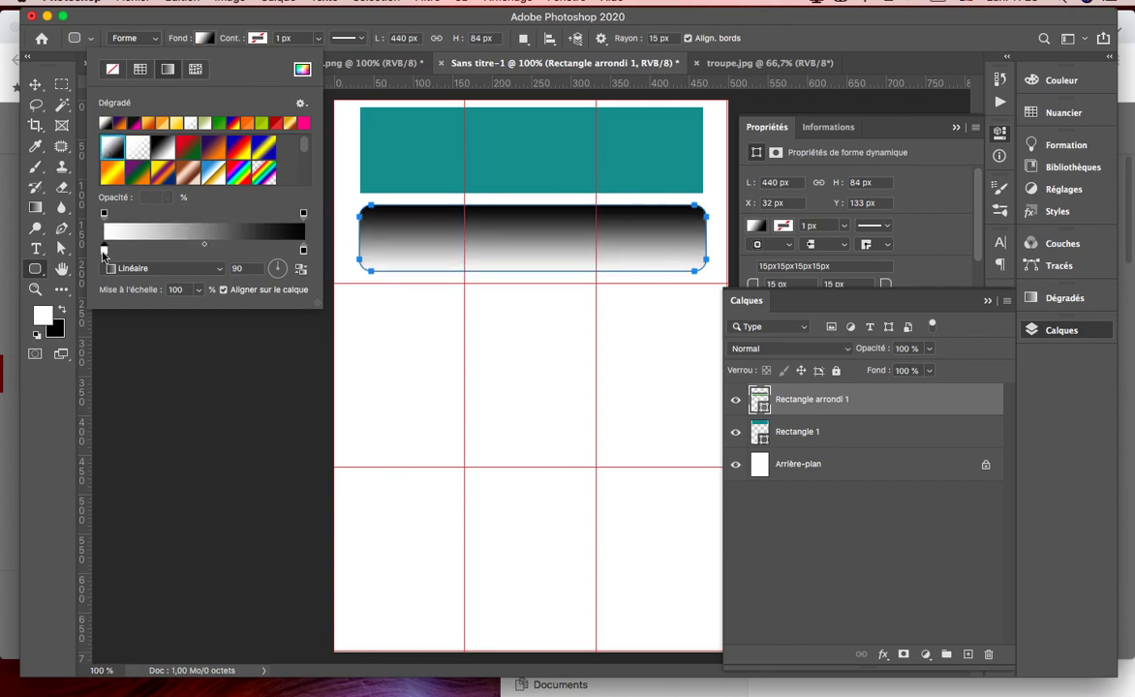
{"action": "double_click", "coordinate": [104, 251]}
{"action": "left_click", "coordinate": [457, 278]}
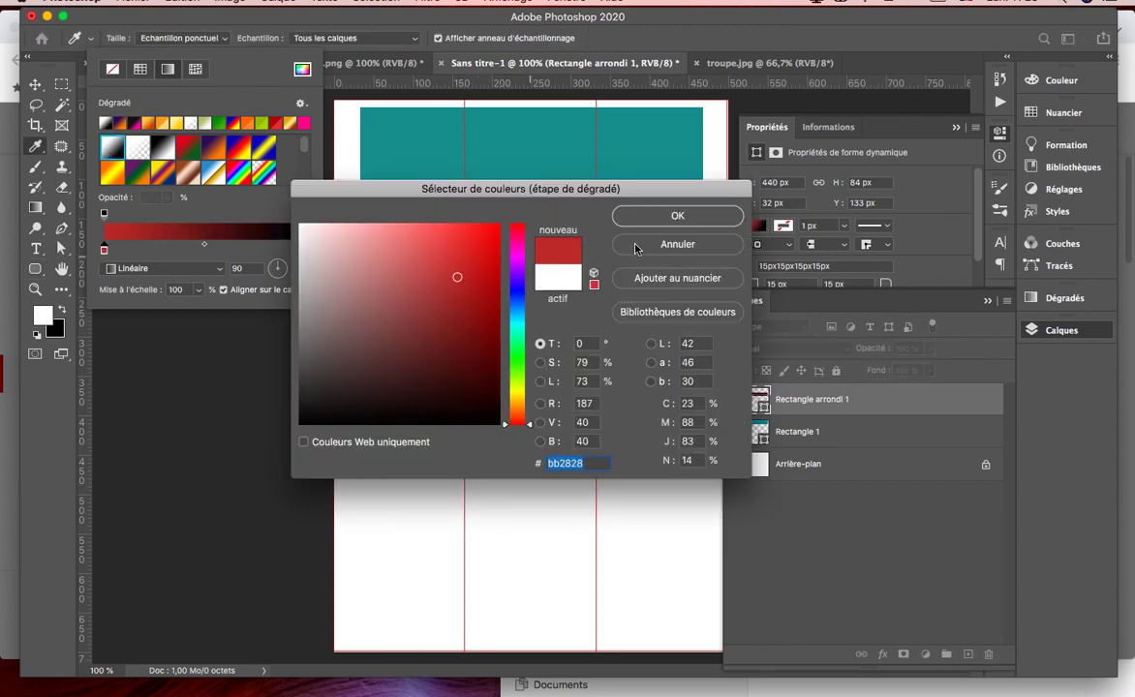
{"action": "left_click", "coordinate": [675, 217]}
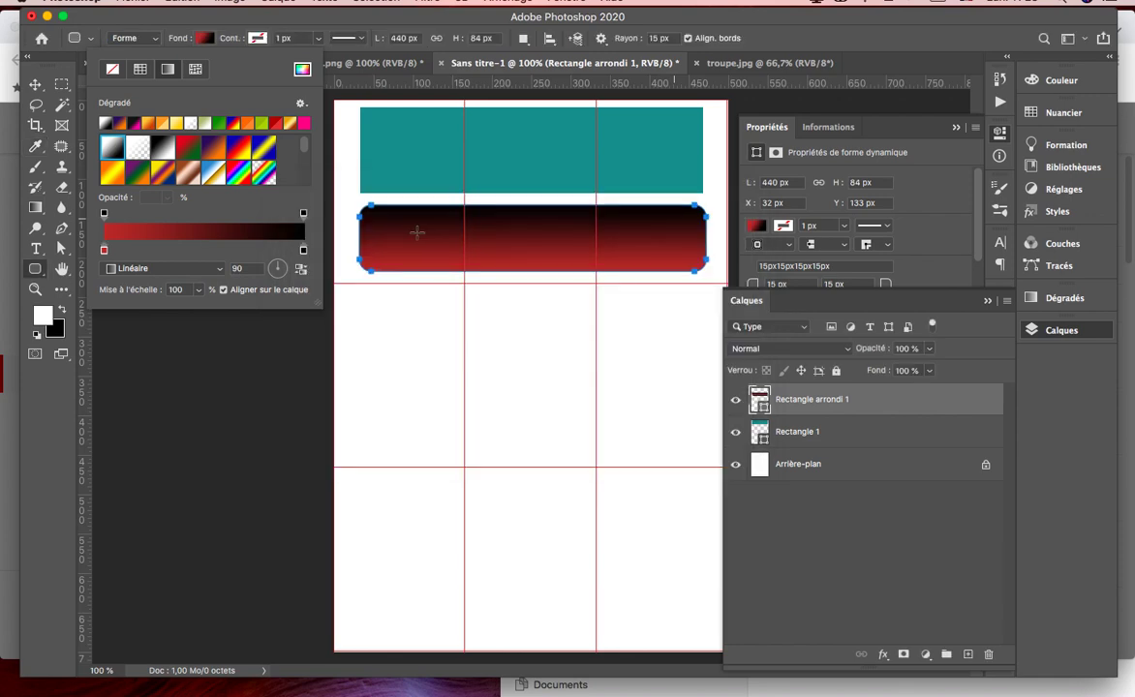
Set the linear gradient's angle to -1° and reverse its direction
{"action": "left_click", "coordinate": [287, 269]}
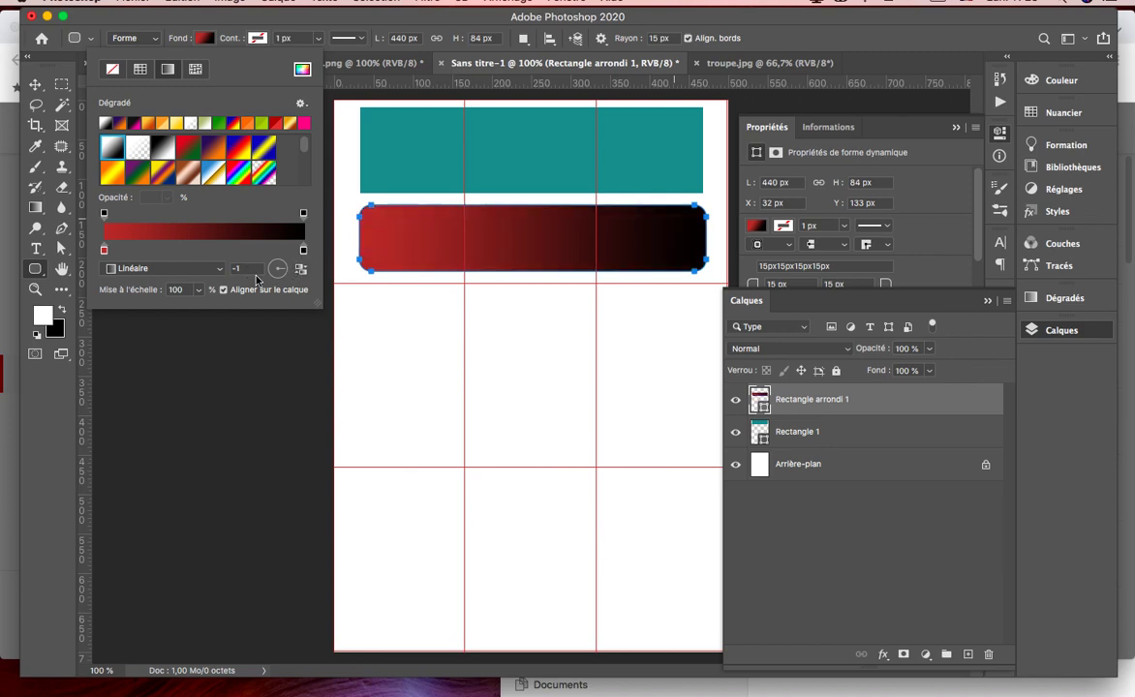
{"action": "left_click", "coordinate": [302, 270]}
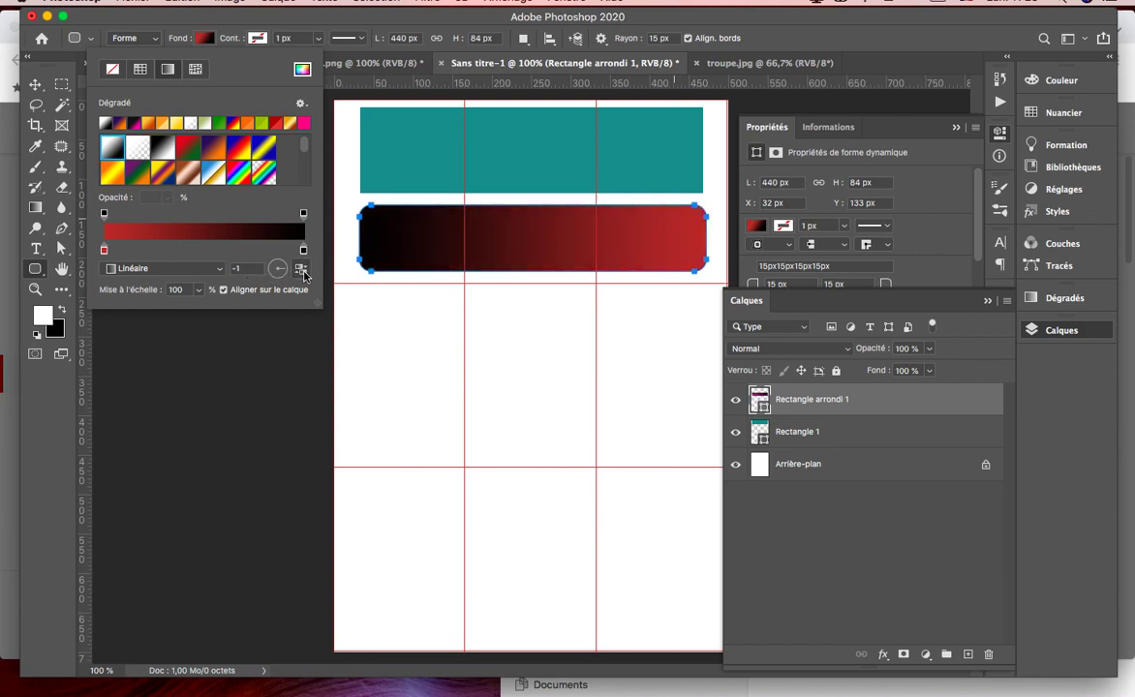
{"action": "left_click", "coordinate": [304, 275]}
{"action": "left_click", "coordinate": [304, 275]}
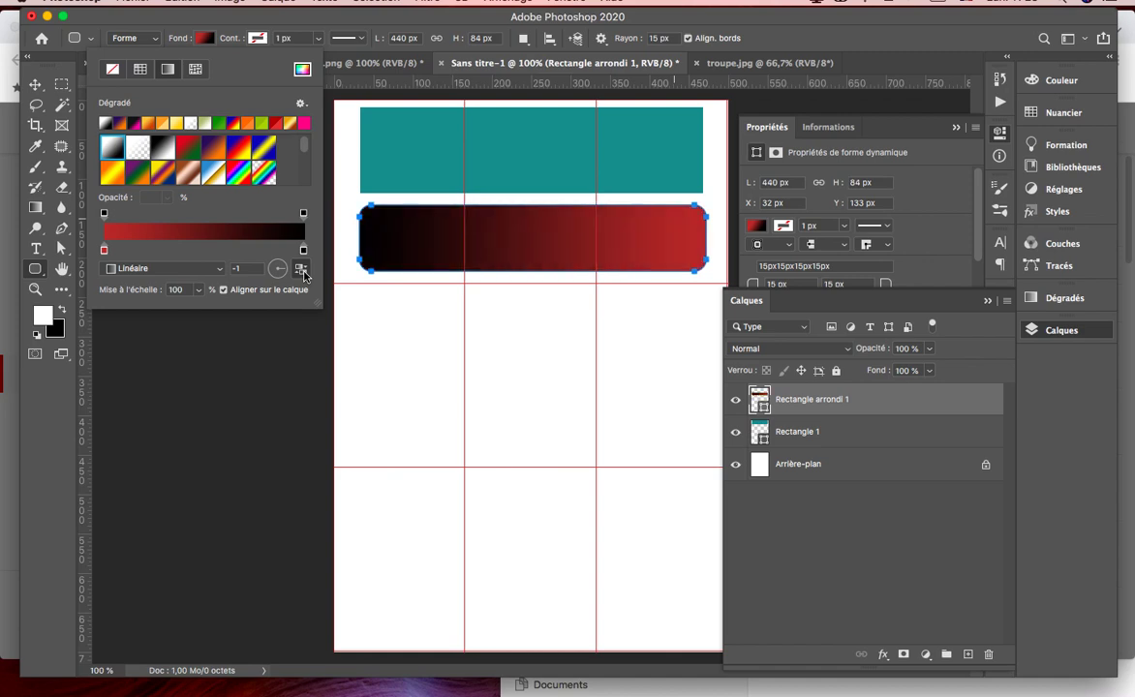
Change the gradient style to Angle and set its angle to 90°
{"action": "left_click", "coordinate": [220, 274]}
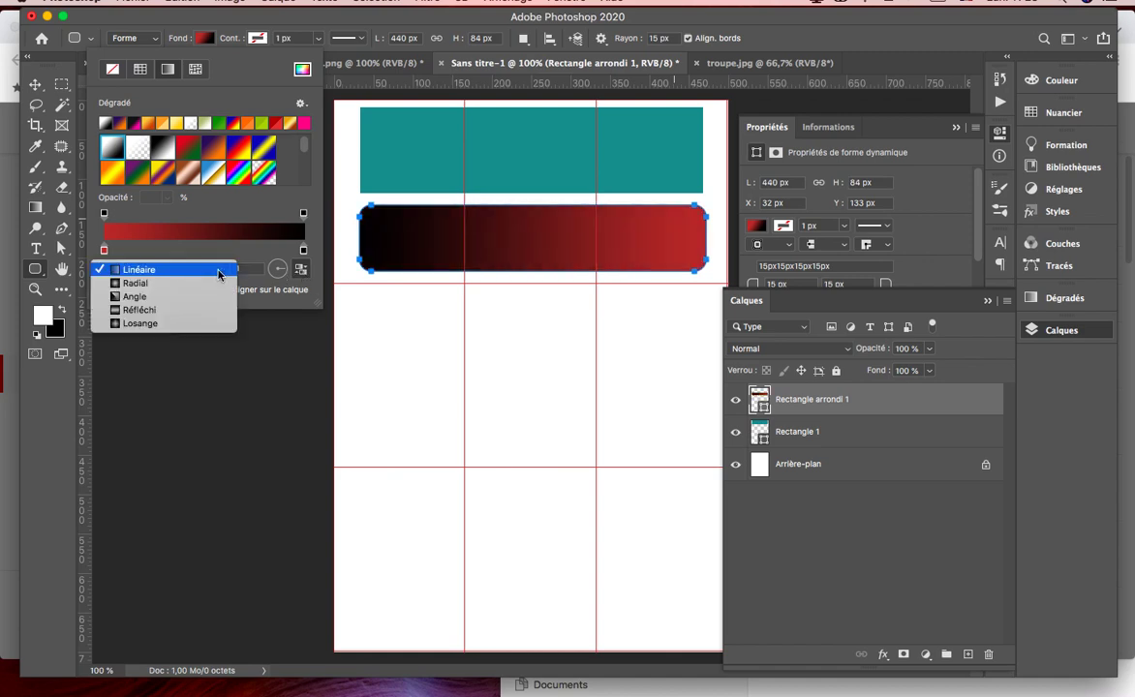
{"action": "left_click", "coordinate": [160, 298]}
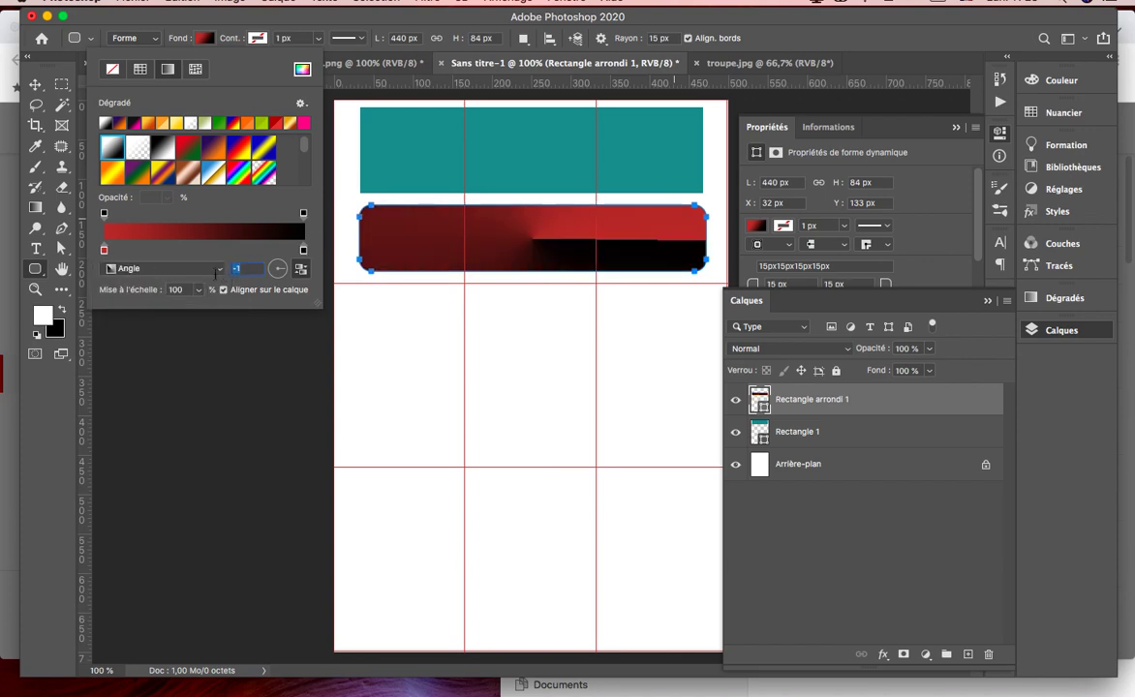
{"action": "type", "text": "90"}
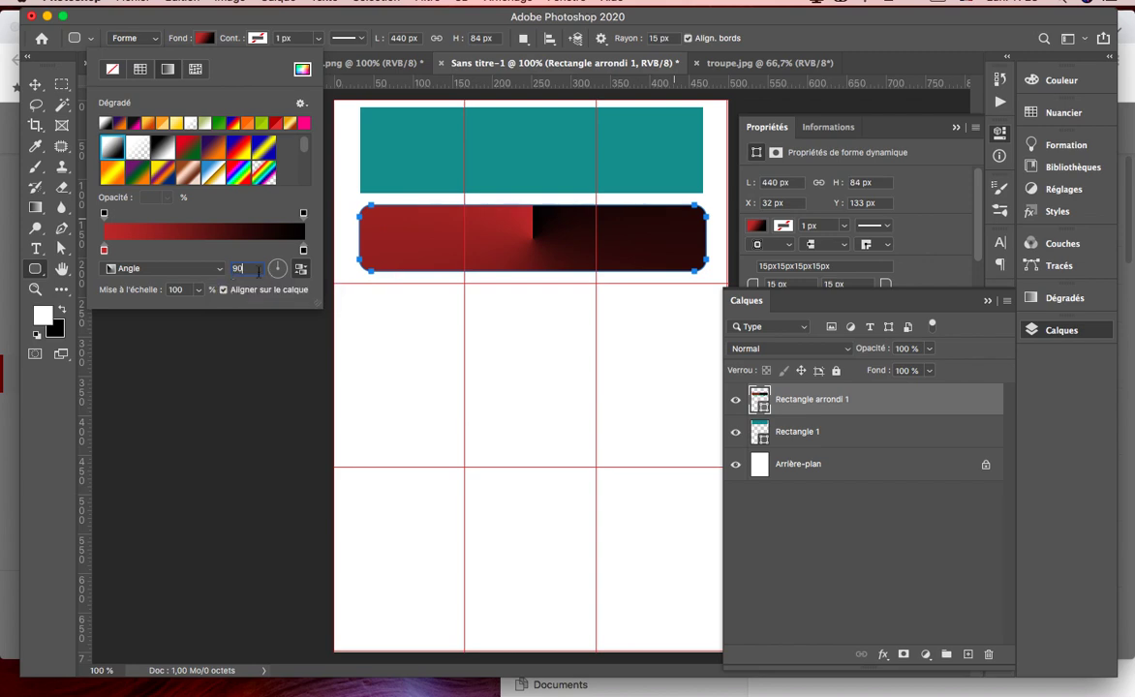
Try the Réfléchi gradient style with its colours reversed, followed by the Losange style
{"action": "left_click", "coordinate": [222, 271]}
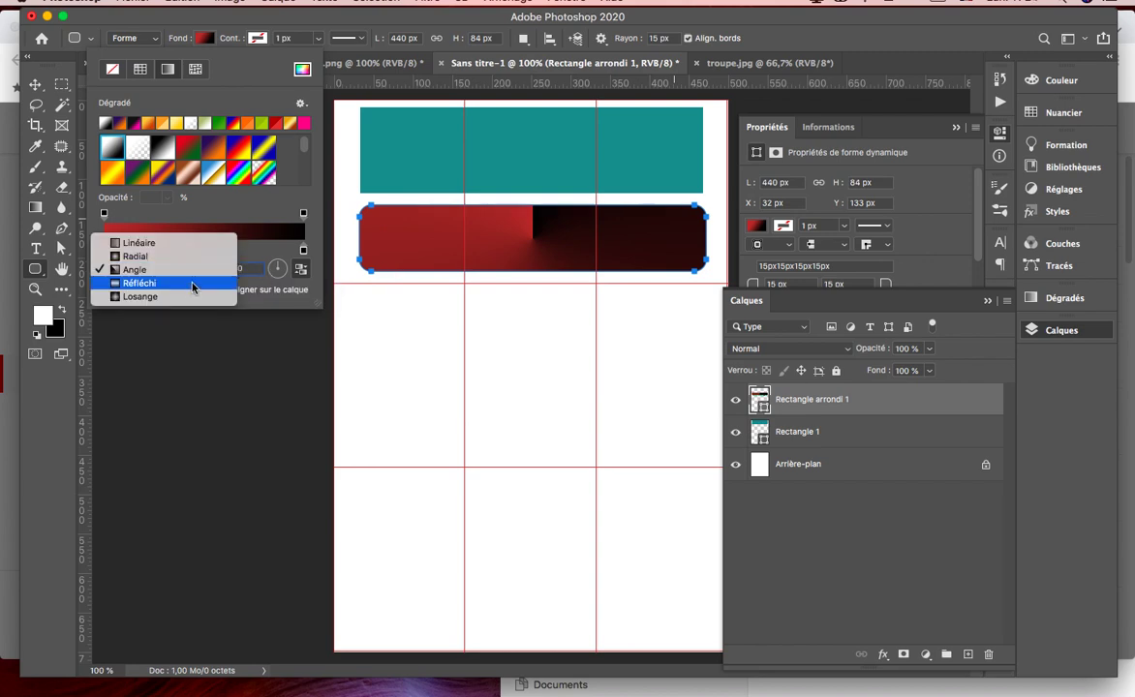
{"action": "left_click", "coordinate": [194, 282]}
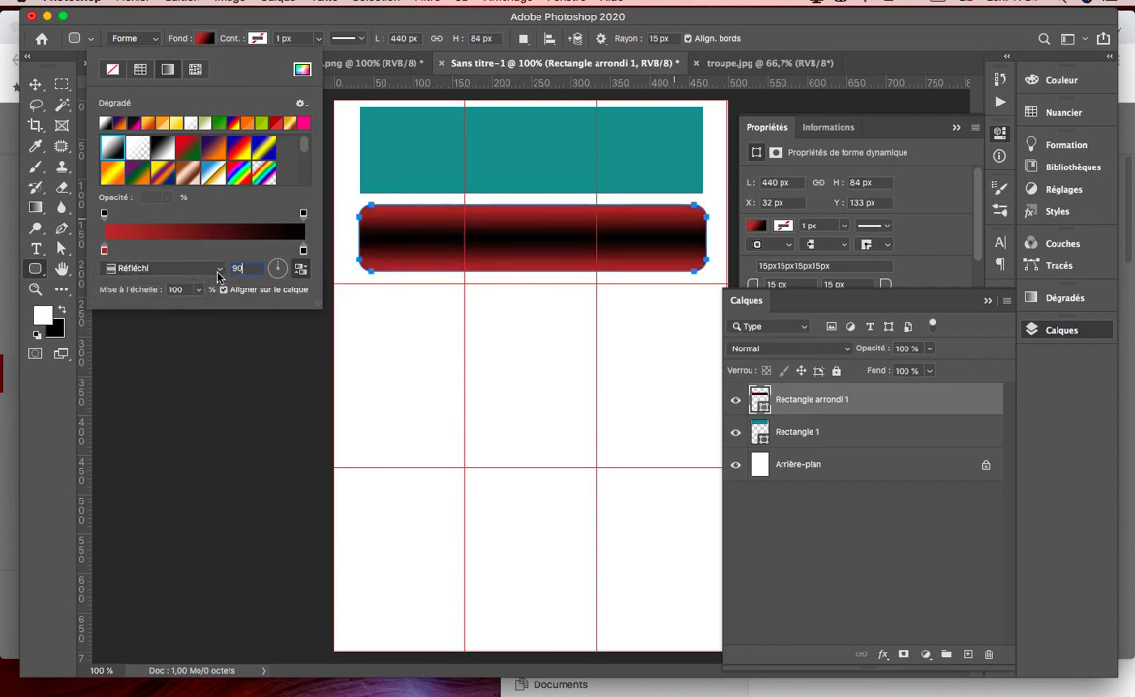
{"action": "left_click", "coordinate": [301, 270]}
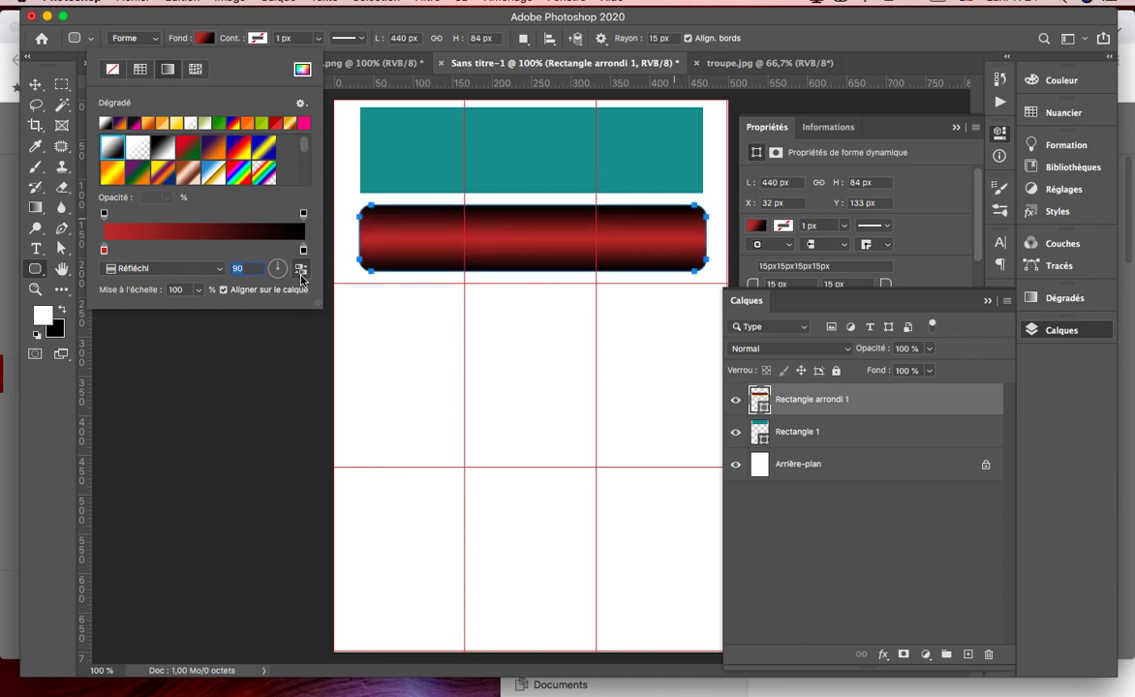
{"action": "left_click", "coordinate": [222, 269]}
{"action": "left_click", "coordinate": [184, 281]}
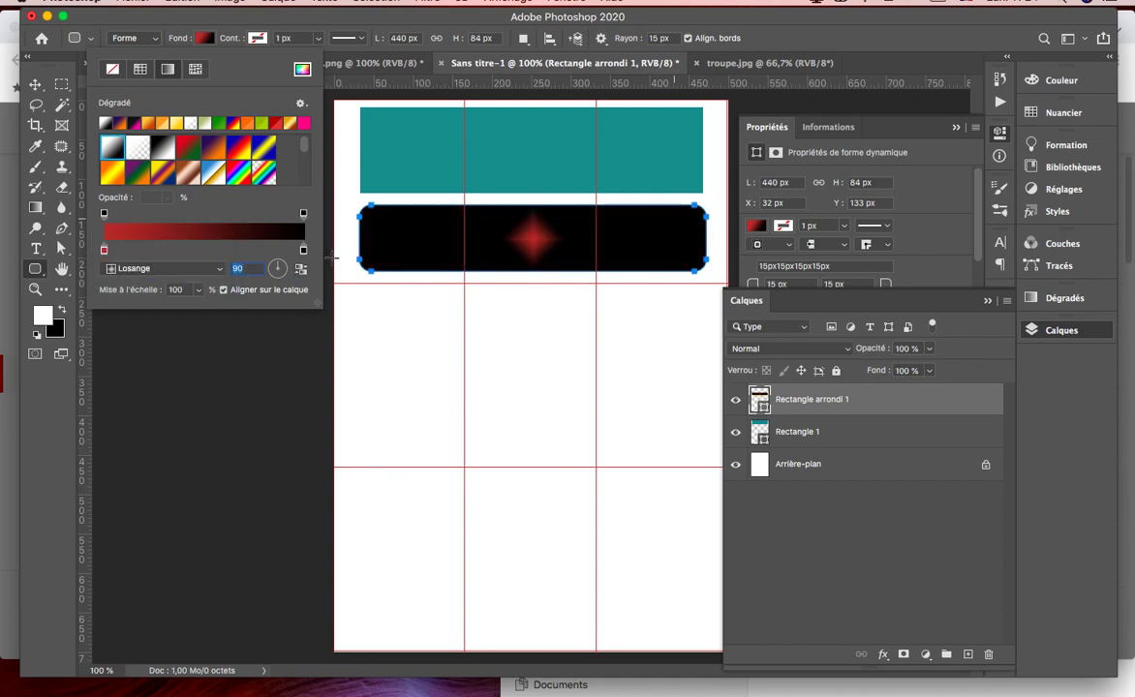
Set the rounded rectangle's gradient style to Radial
{"action": "left_click", "coordinate": [198, 268]}
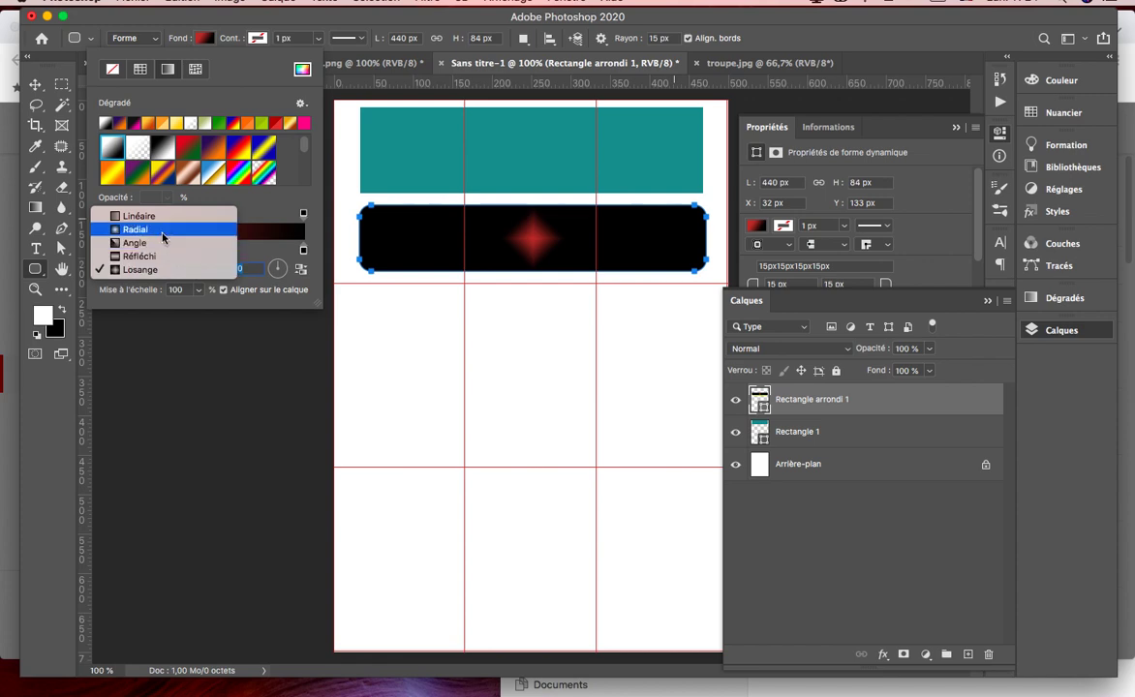
{"action": "left_click", "coordinate": [163, 231]}
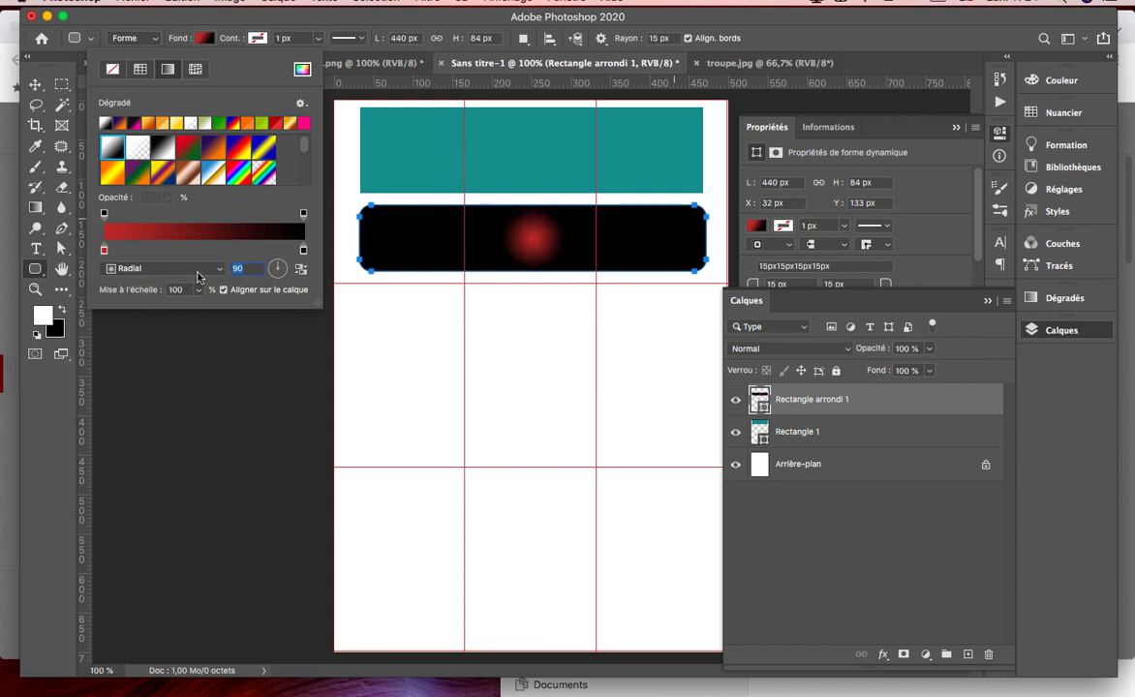
Try the Linéaire gradient style on the rounded rectangle and go back to Radial for comparison
{"action": "left_click", "coordinate": [216, 271]}
{"action": "left_click", "coordinate": [170, 256]}
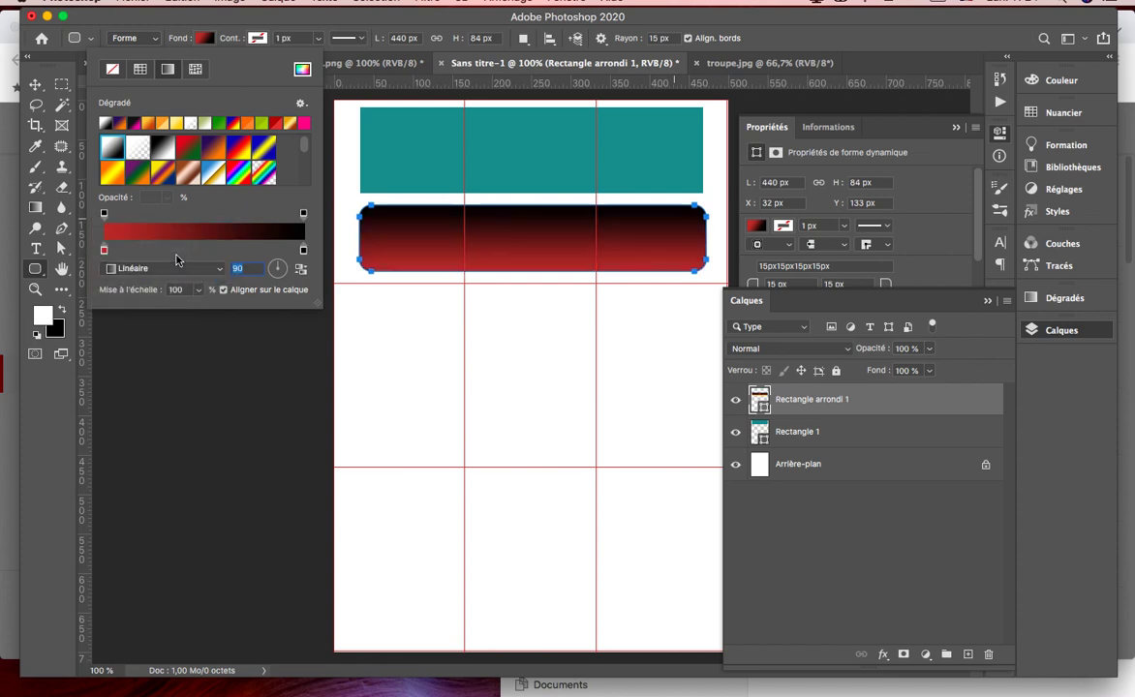
{"action": "left_click", "coordinate": [198, 268]}
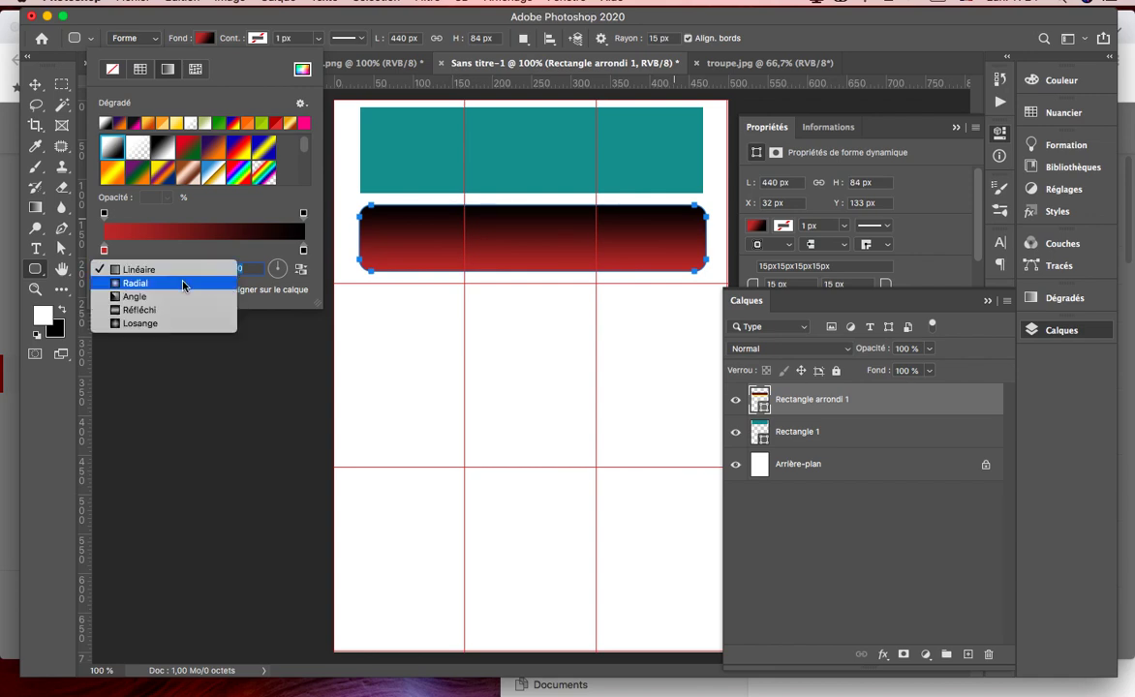
{"action": "left_click", "coordinate": [182, 281]}
Set the rounded rectangle's gradient style to Angle and close the fill settings
{"action": "left_click", "coordinate": [214, 271]}
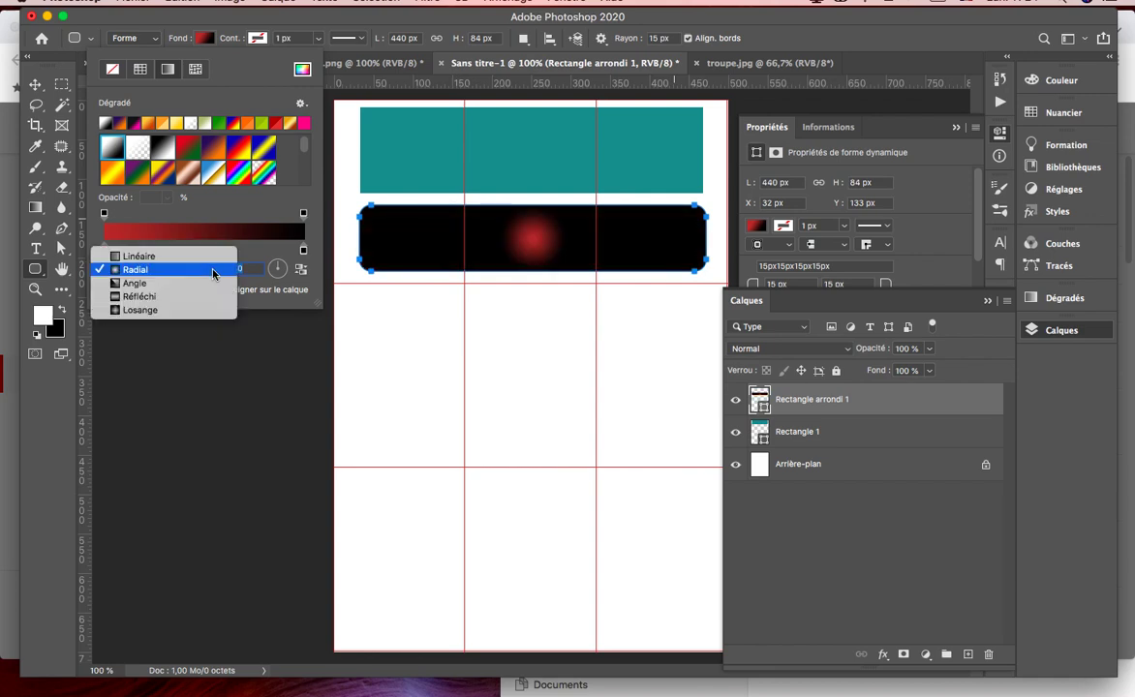
{"action": "left_click", "coordinate": [174, 285]}
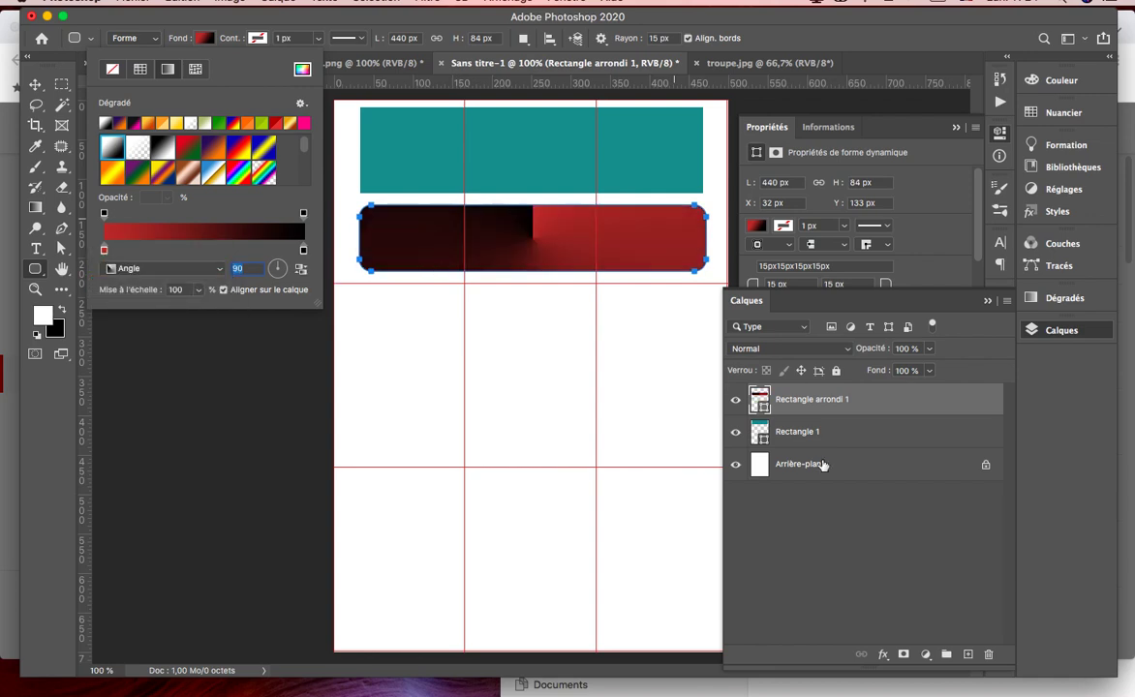
{"action": "key", "text": "Return"}
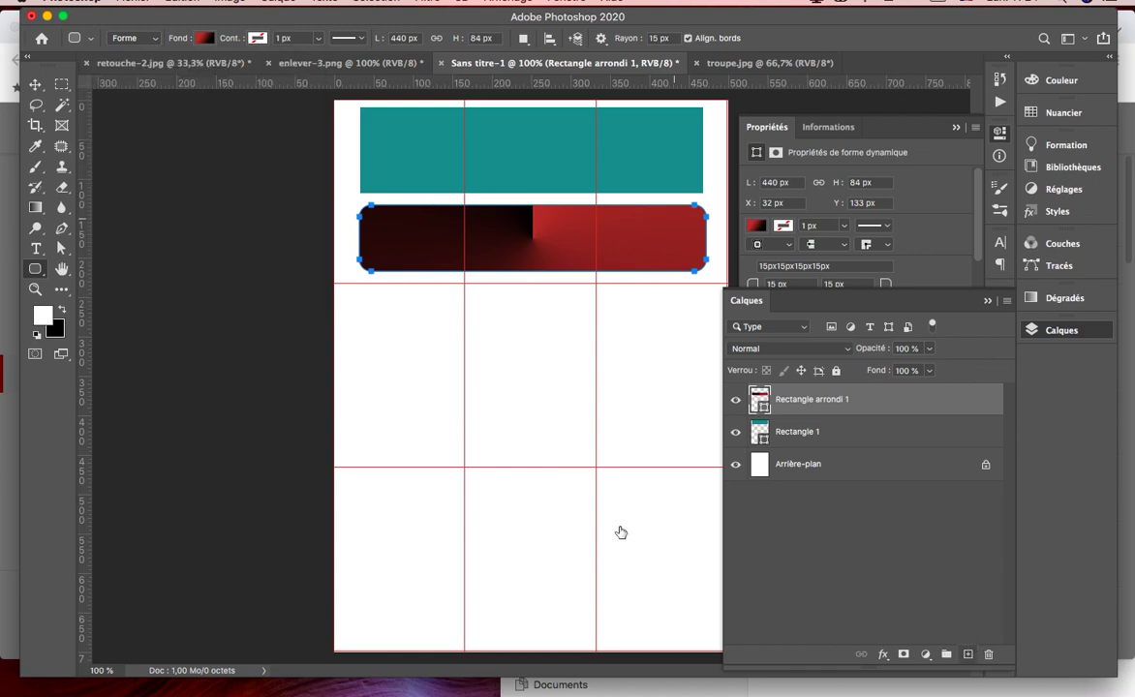
Add a new layer and draw a circle about 181 px wide with the Ellipse tool below the rounded rectangle
{"action": "left_click", "coordinate": [967, 655]}
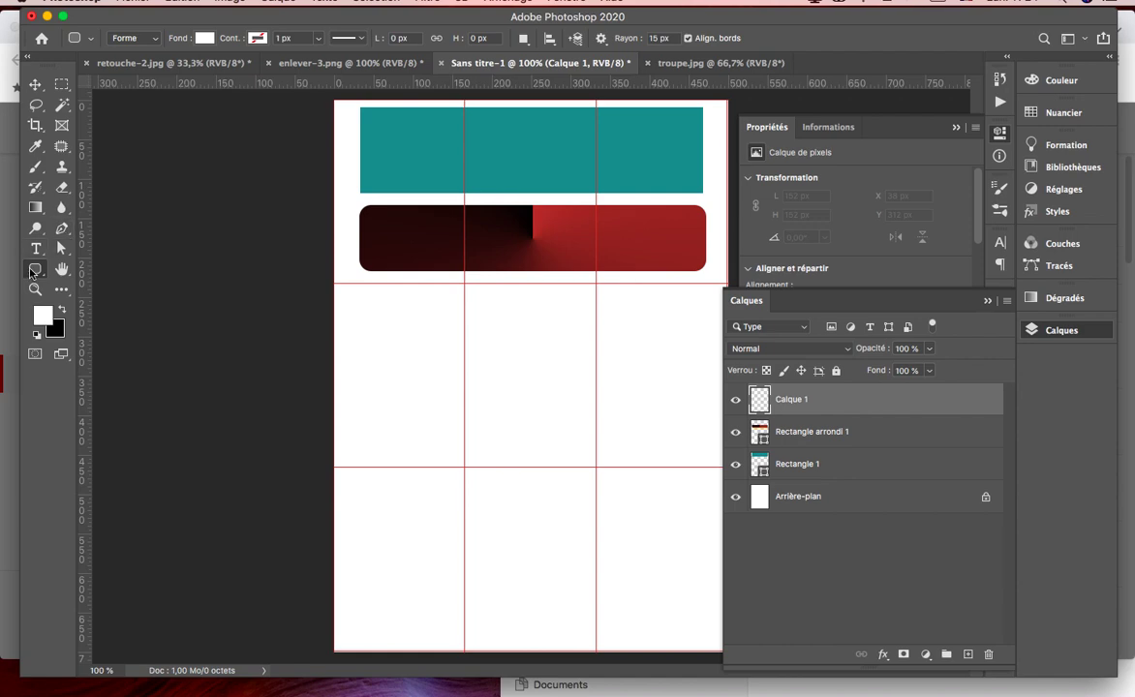
{"action": "left_click", "coordinate": [32, 273]}
{"action": "left_click", "coordinate": [92, 272]}
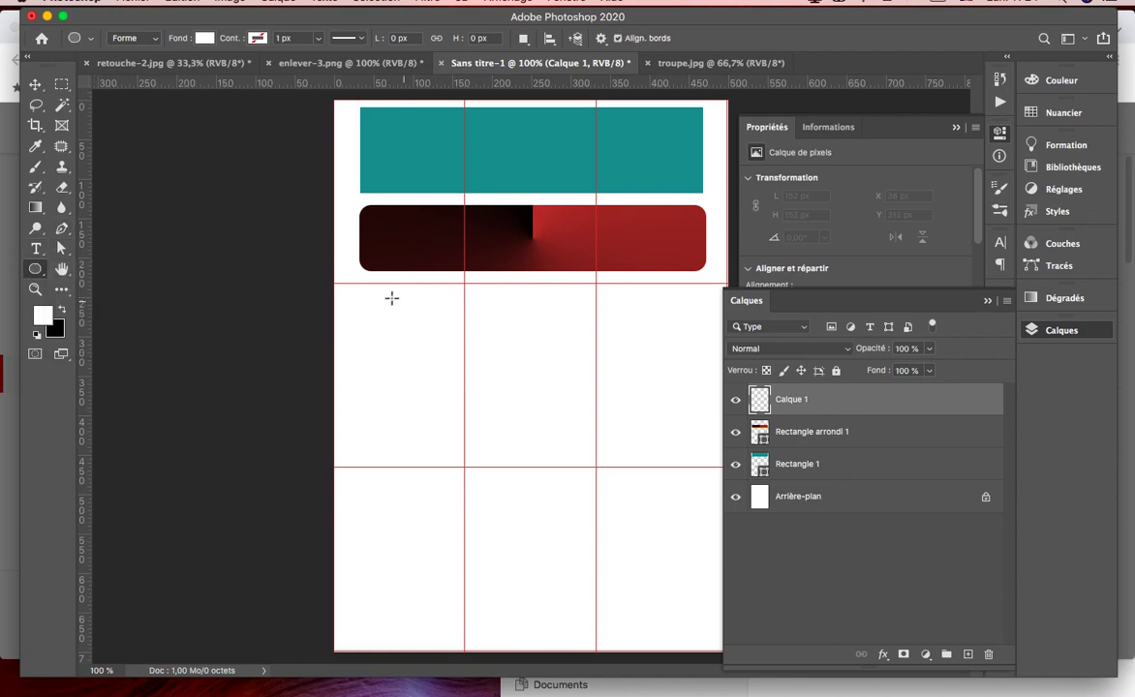
{"action": "left_click_drag", "start_coordinate": [362, 299], "coordinate": [509, 483]}
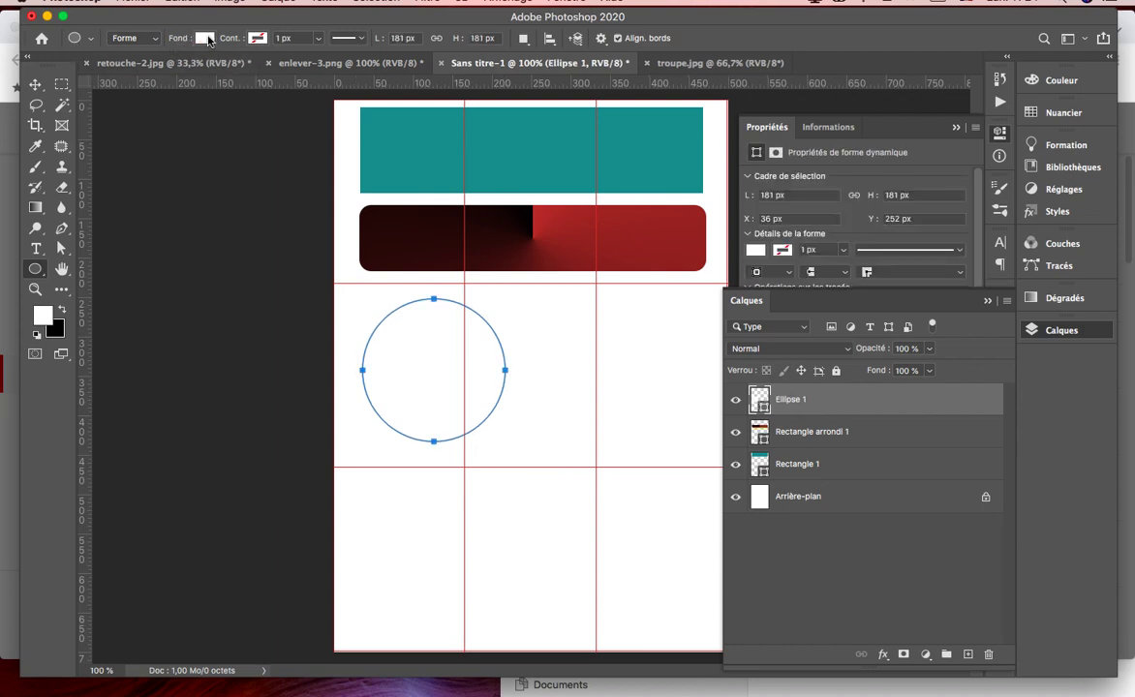
Fill the circle with the solid cyan-blue swatch from the CMJN group
{"action": "left_click", "coordinate": [204, 38]}
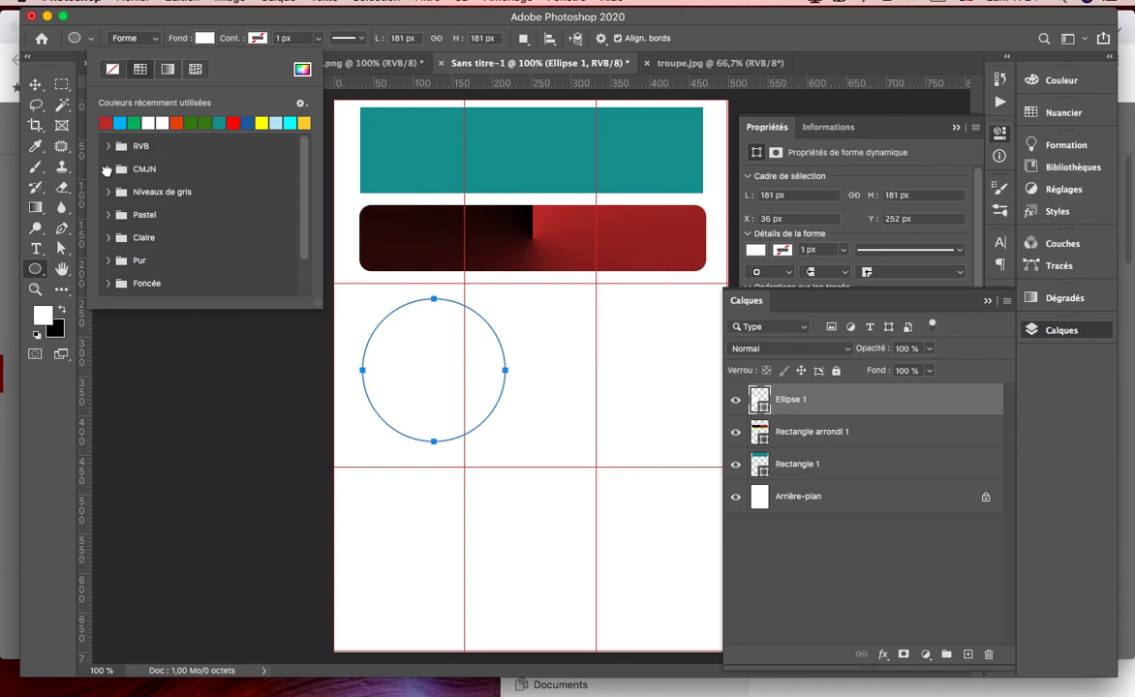
{"action": "left_click", "coordinate": [107, 170]}
{"action": "left_click", "coordinate": [165, 188]}
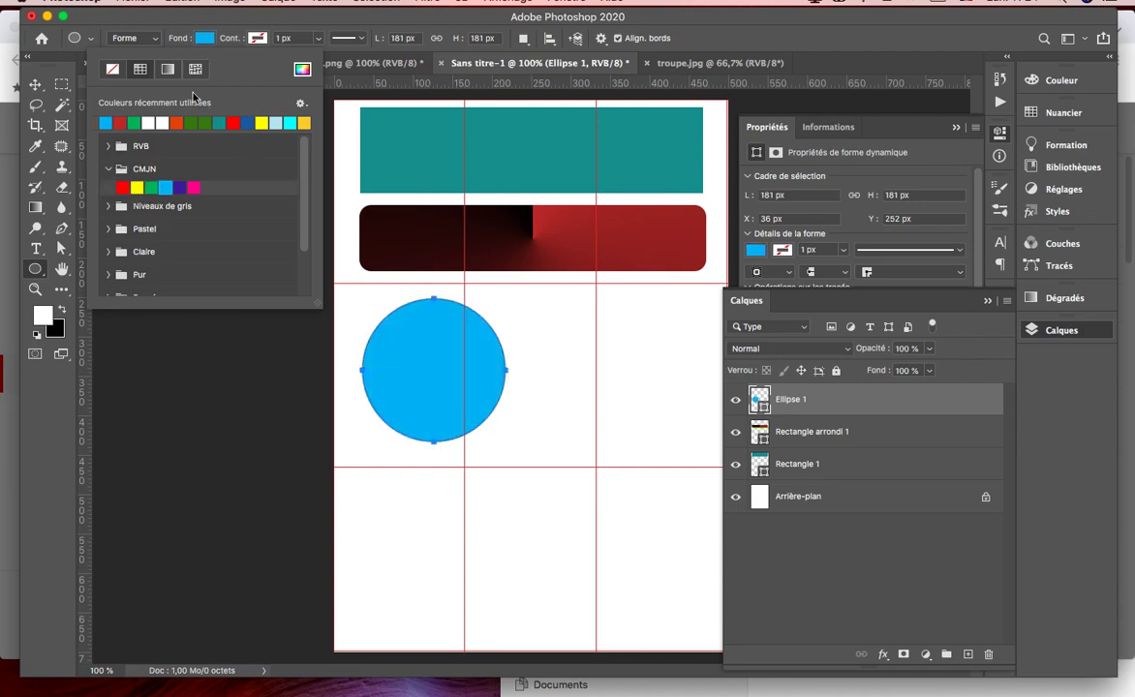
Switch the circle to a gradient fill, try a blue preset, and apply the two-colour pale green preset
{"action": "left_click", "coordinate": [166, 69]}
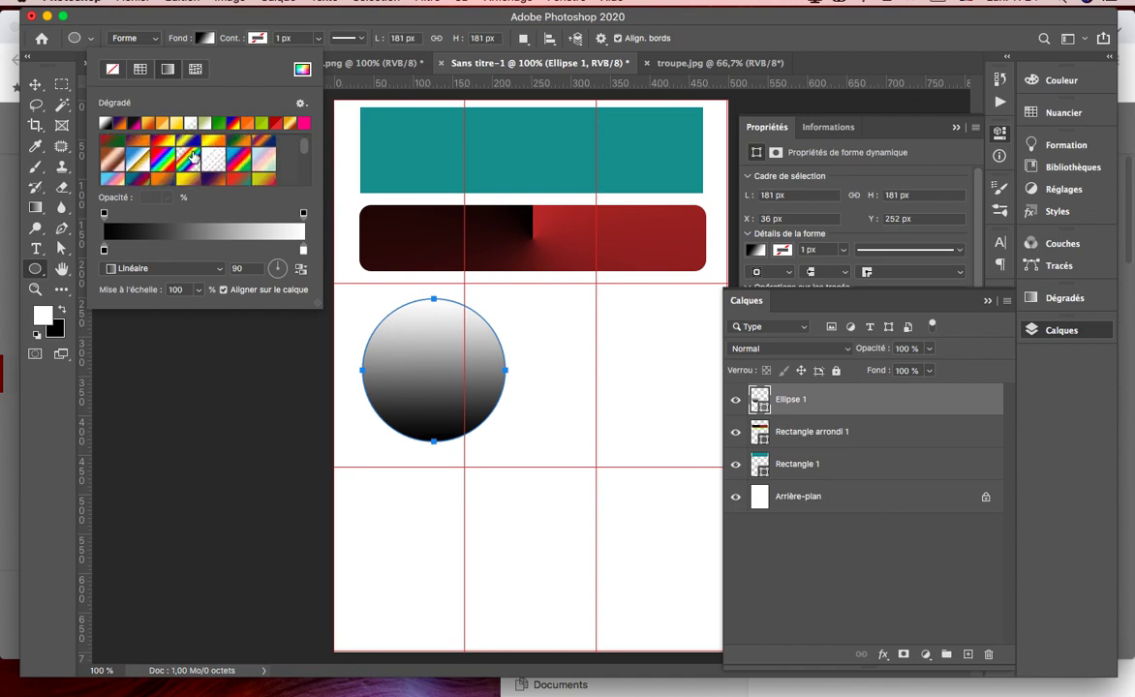
{"action": "scroll", "coordinate": [198, 155], "scroll_direction": "down", "scroll_amount": 4}
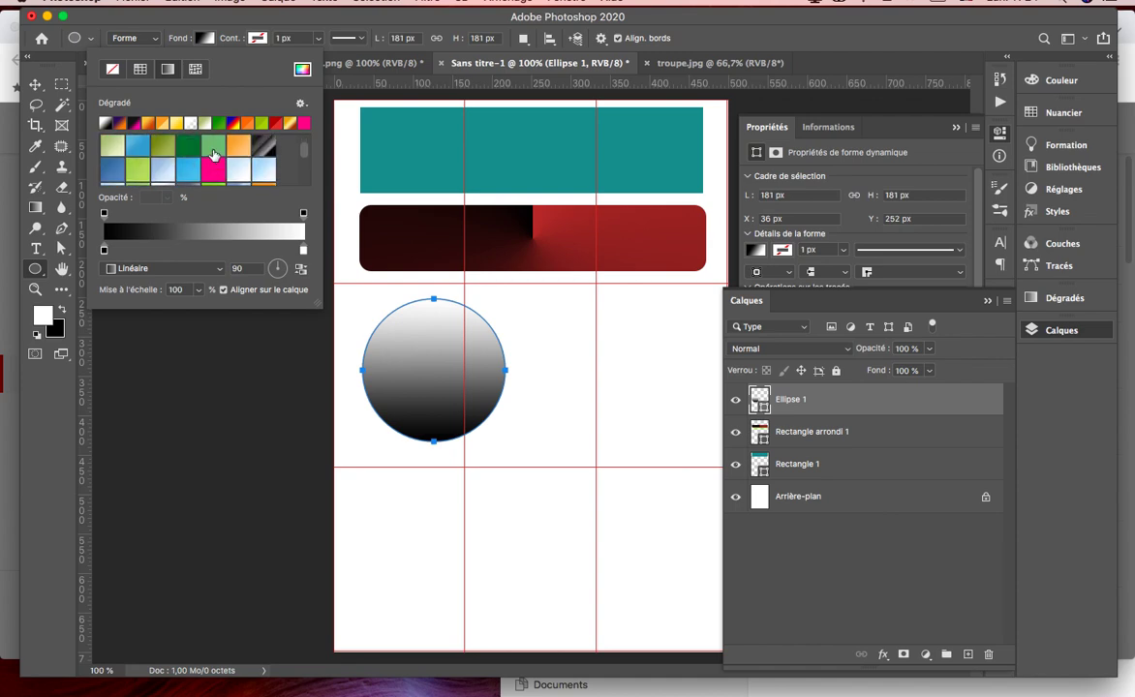
{"action": "scroll", "coordinate": [209, 150], "scroll_direction": "up", "scroll_amount": 2}
{"action": "left_click", "coordinate": [194, 143]}
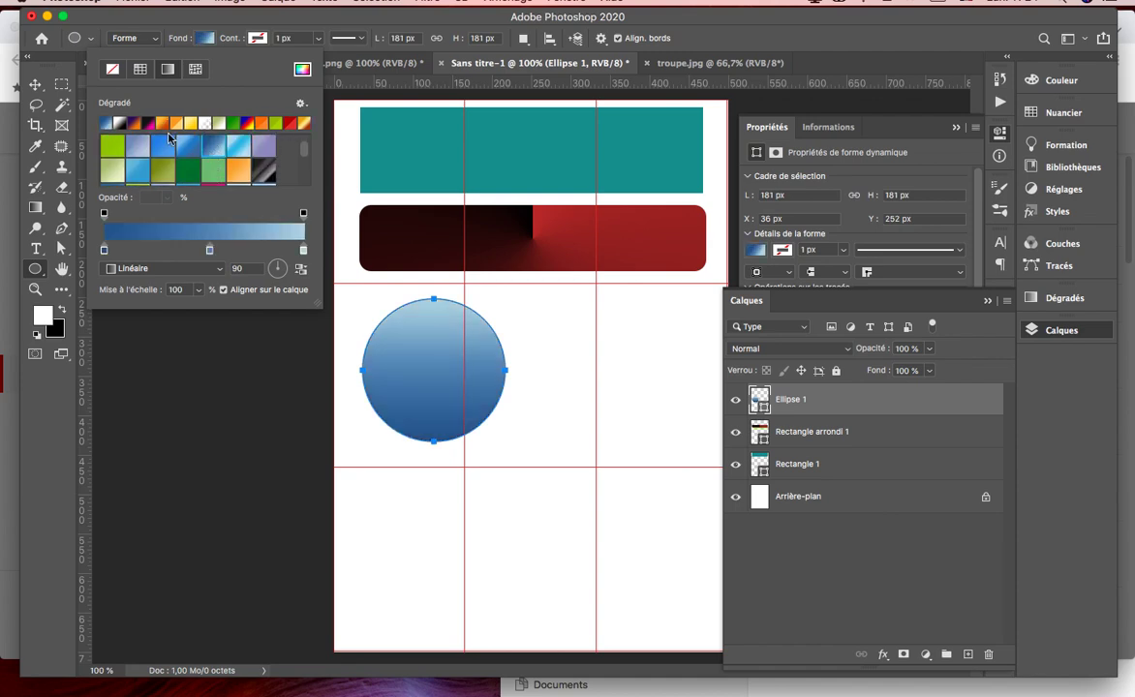
{"action": "left_click", "coordinate": [112, 143]}
{"action": "left_click", "coordinate": [110, 167]}
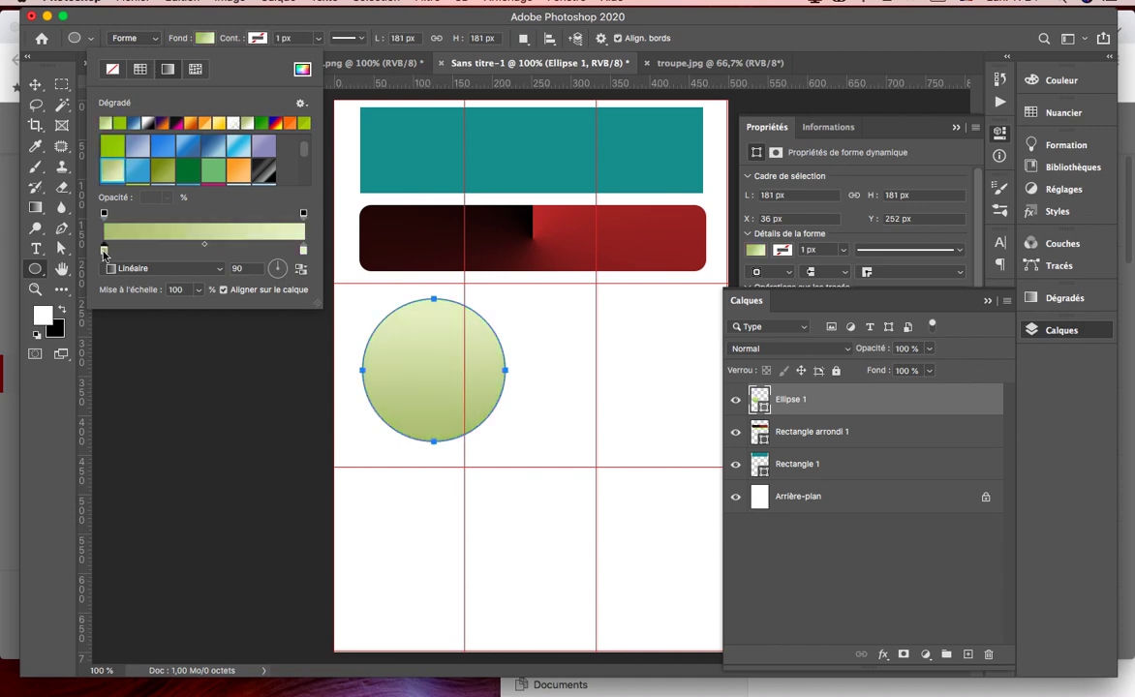
Set the starting colour stop of the circle's gradient to dark green 386b1f
{"action": "double_click", "coordinate": [104, 251]}
{"action": "left_click", "coordinate": [517, 369]}
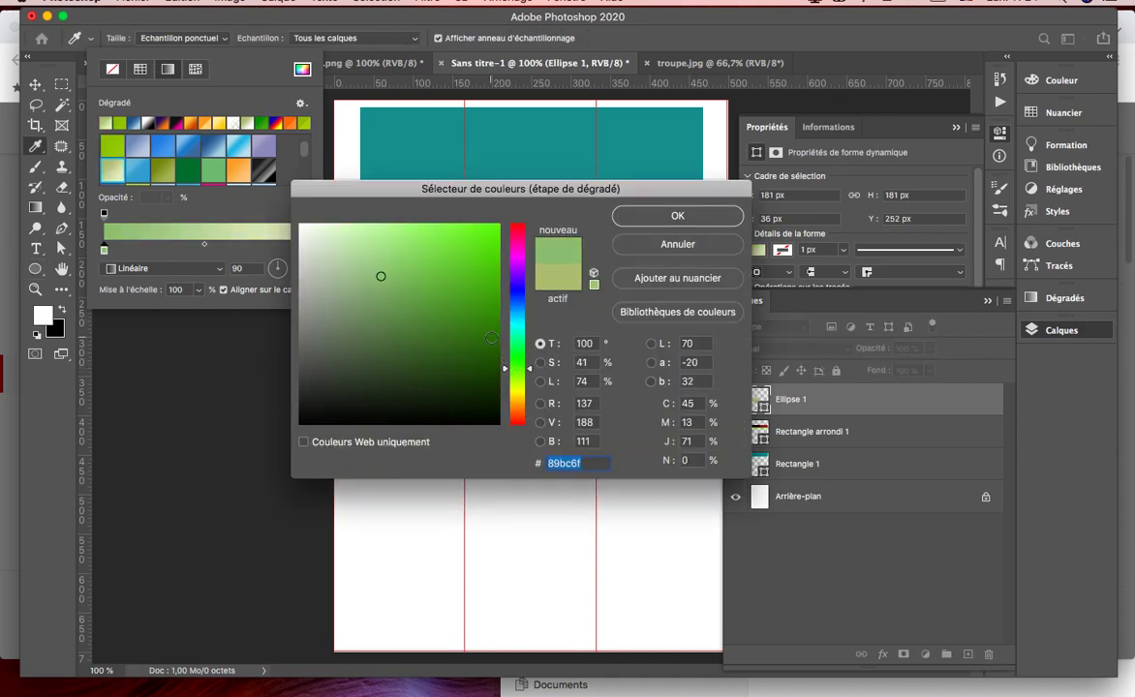
{"action": "left_click", "coordinate": [473, 330]}
{"action": "left_click", "coordinate": [443, 339]}
{"action": "left_click", "coordinate": [437, 342]}
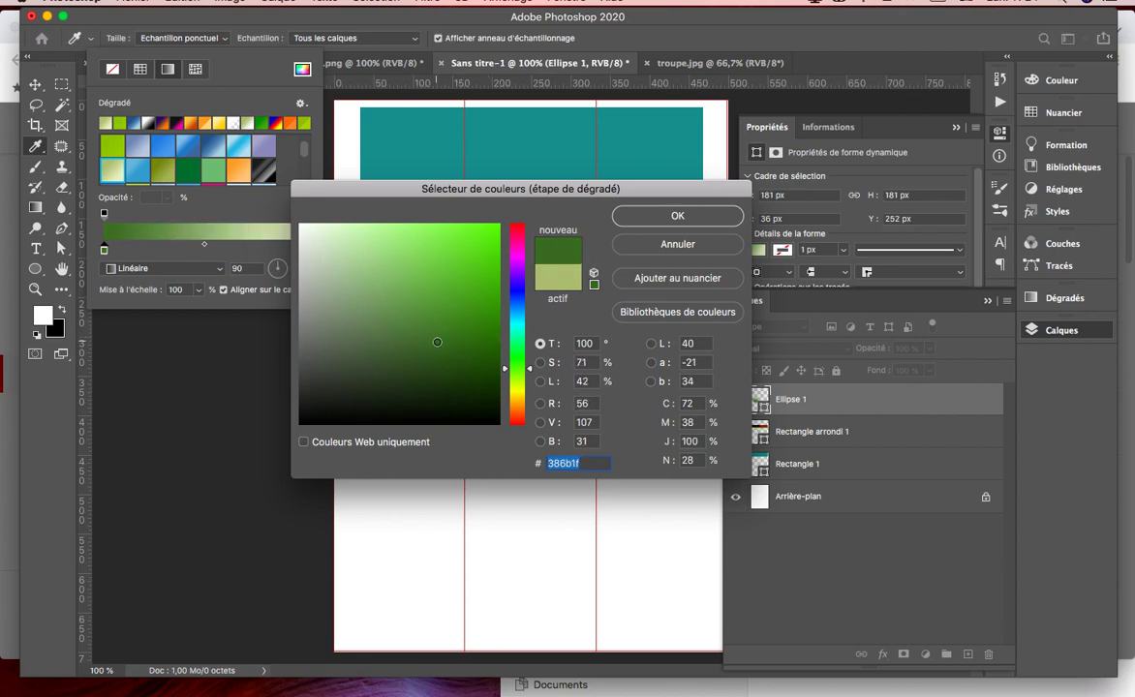
{"action": "key", "text": "Return"}
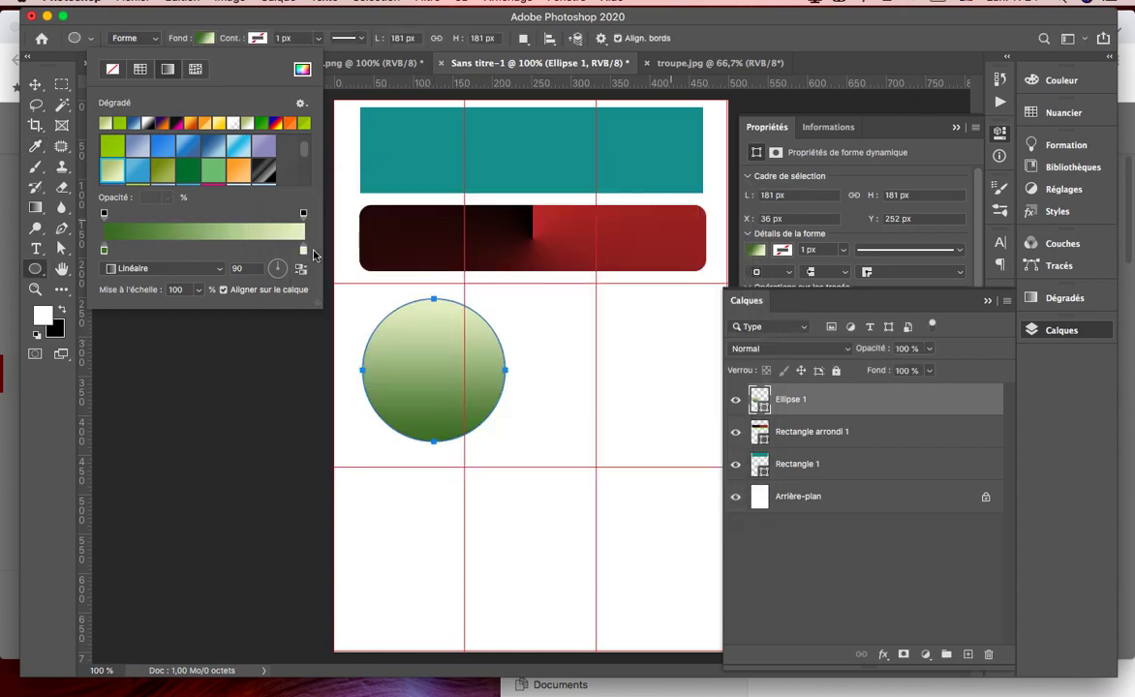
Set the ending colour stop of the circle's gradient to golden yellow ffce24
{"action": "double_click", "coordinate": [305, 251]}
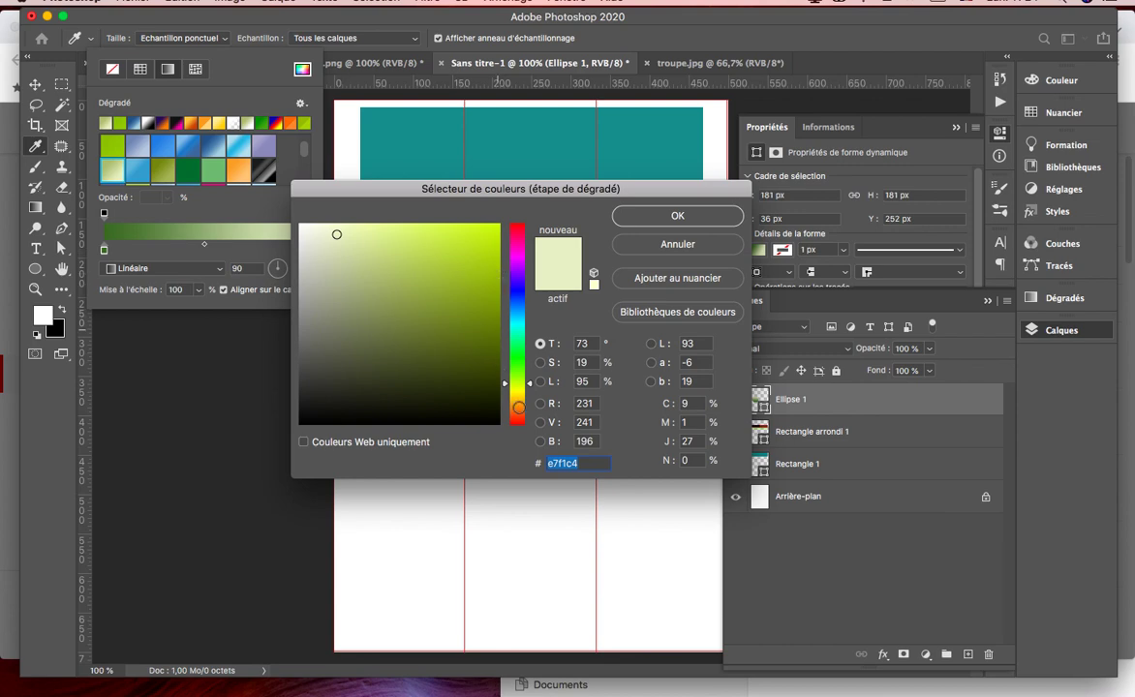
{"action": "left_click", "coordinate": [466, 224]}
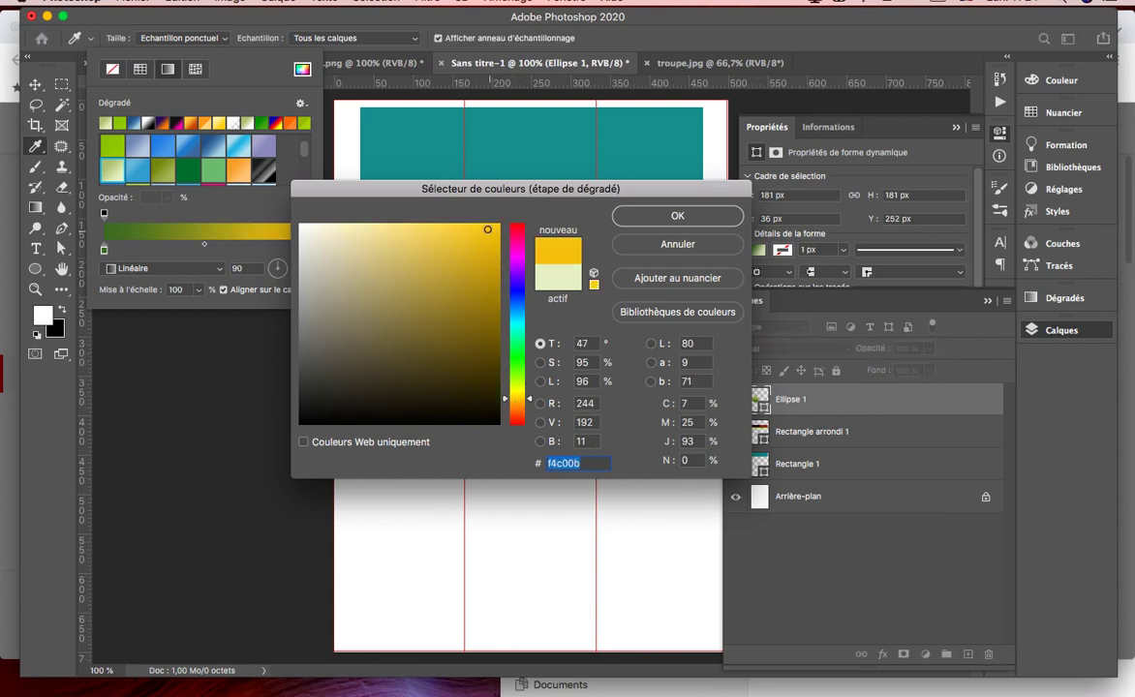
{"action": "left_click_drag", "start_coordinate": [467, 224], "coordinate": [471, 224]}
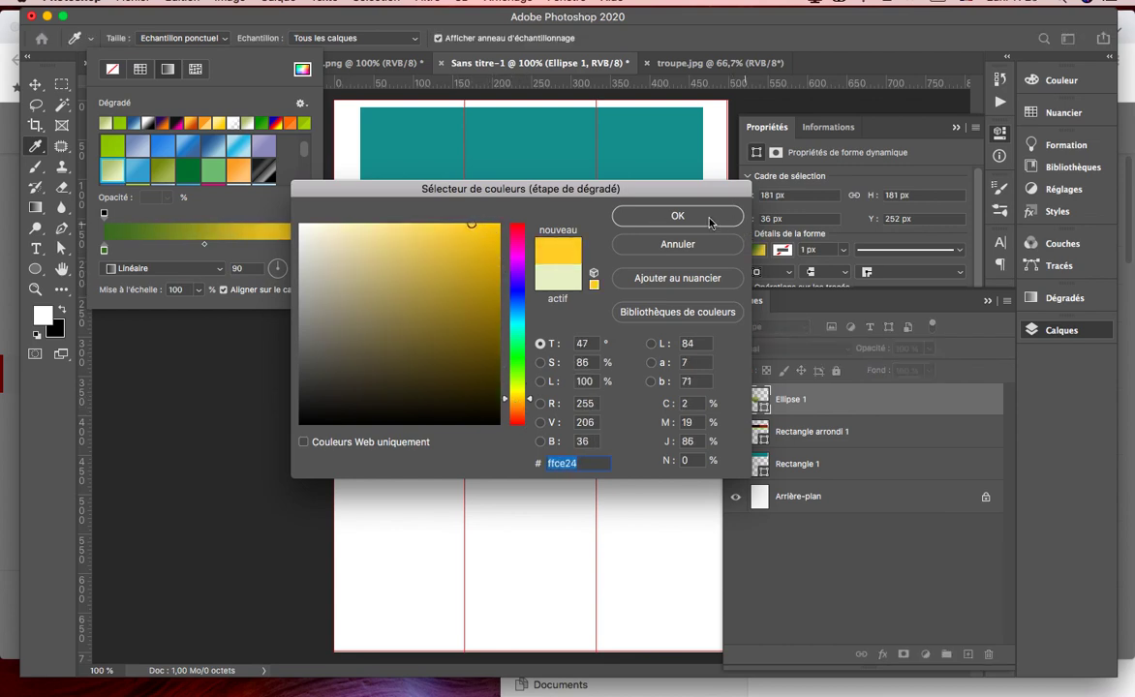
{"action": "key", "text": "Return"}
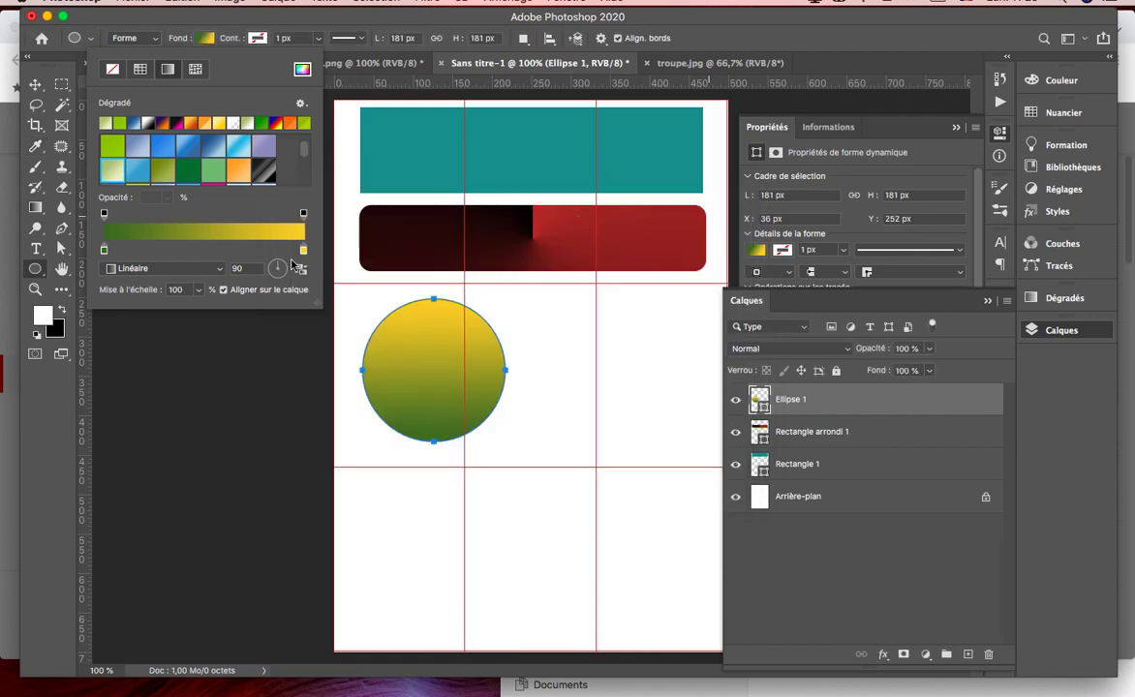
Set the circle's gradient style to Radial and reverse its colours so yellow sits in the centre
{"action": "left_click", "coordinate": [219, 270]}
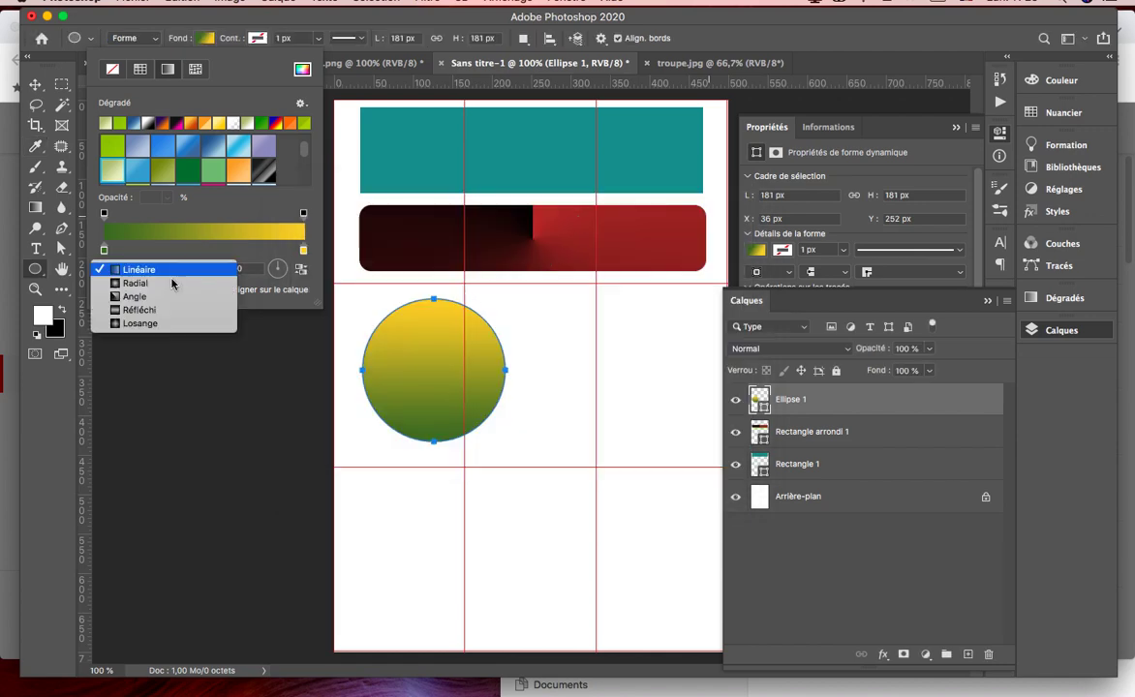
{"action": "left_click", "coordinate": [141, 283]}
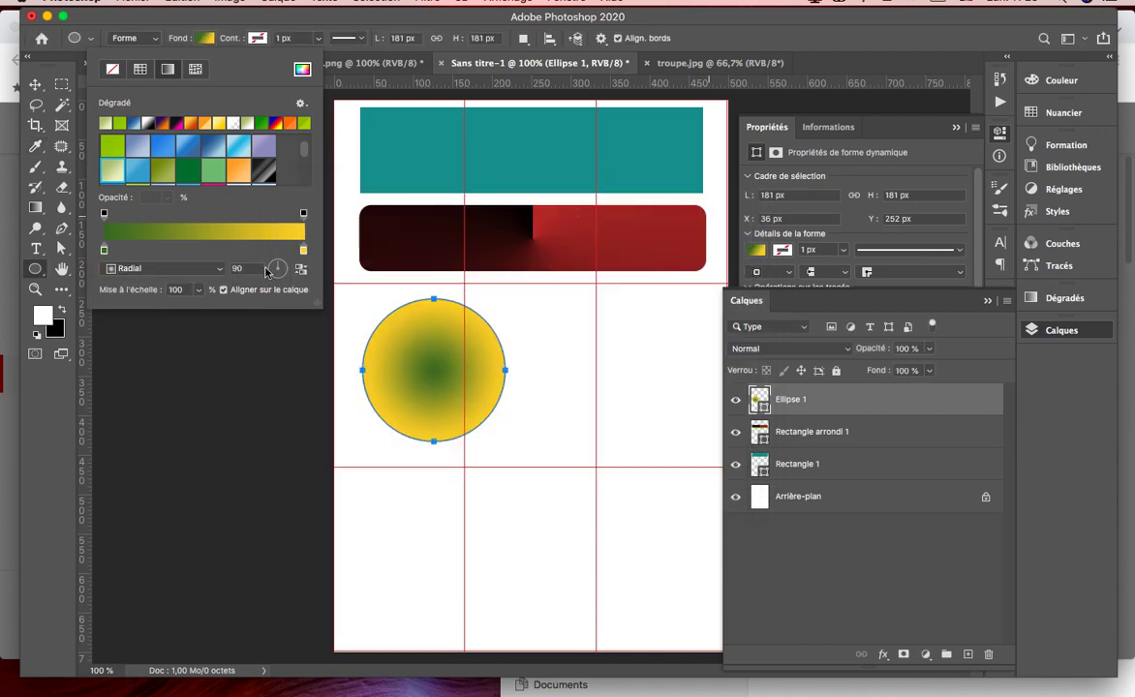
{"action": "left_click", "coordinate": [303, 275]}
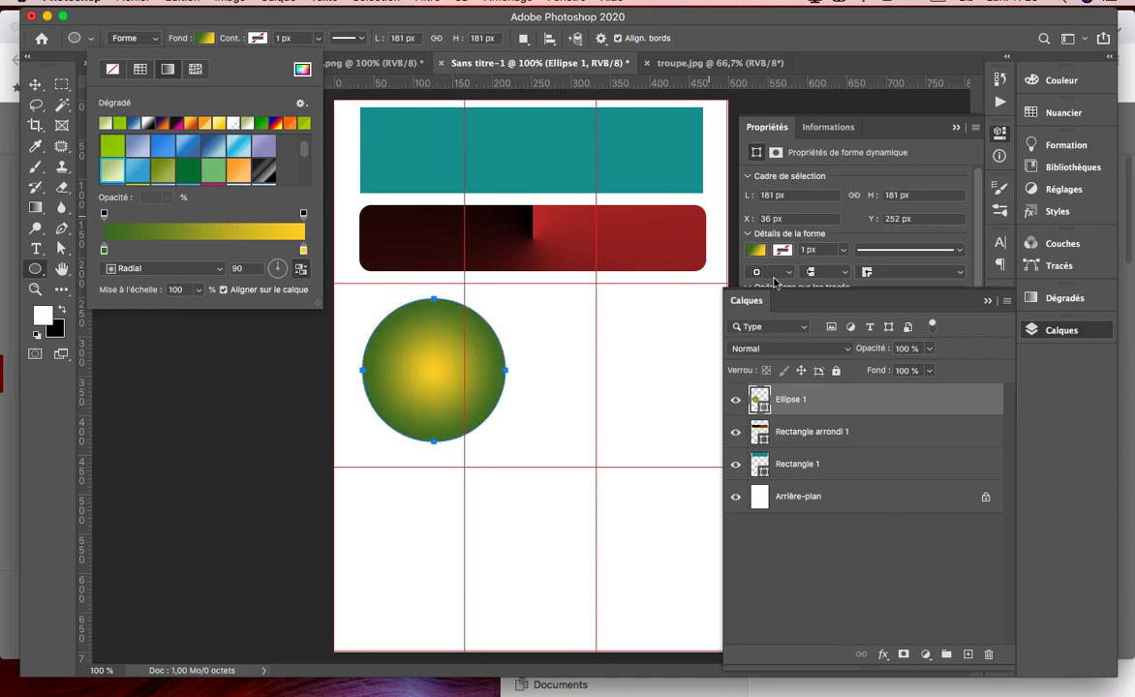
Recolour the gradient's green stop with the RVB green swatch, darkened to a deep green with a 120° hue
{"action": "double_click", "coordinate": [104, 251]}
{"action": "left_click", "coordinate": [485, 344]}
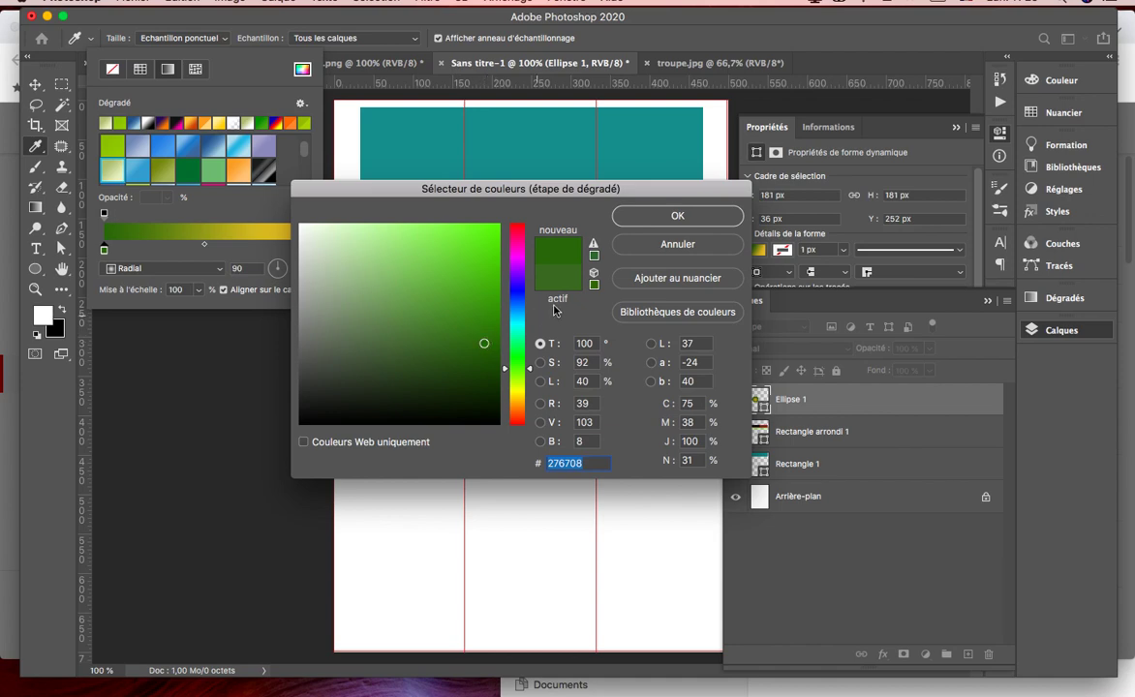
{"action": "left_click_drag", "start_coordinate": [508, 194], "coordinate": [879, 325]}
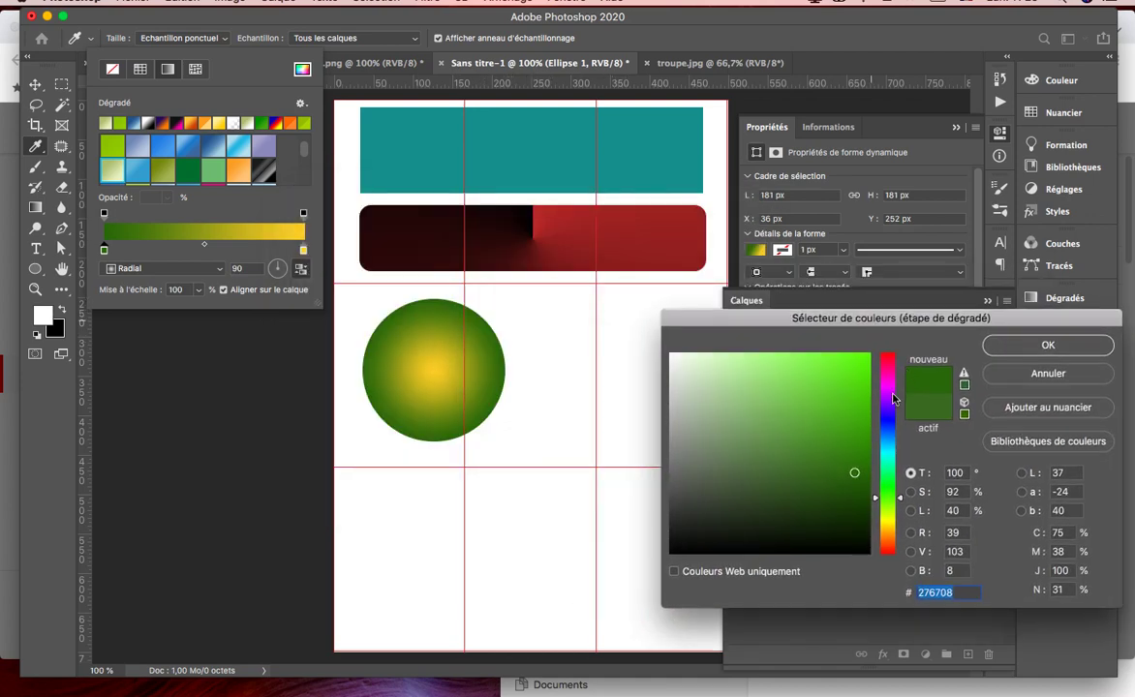
{"action": "left_click", "coordinate": [1061, 112]}
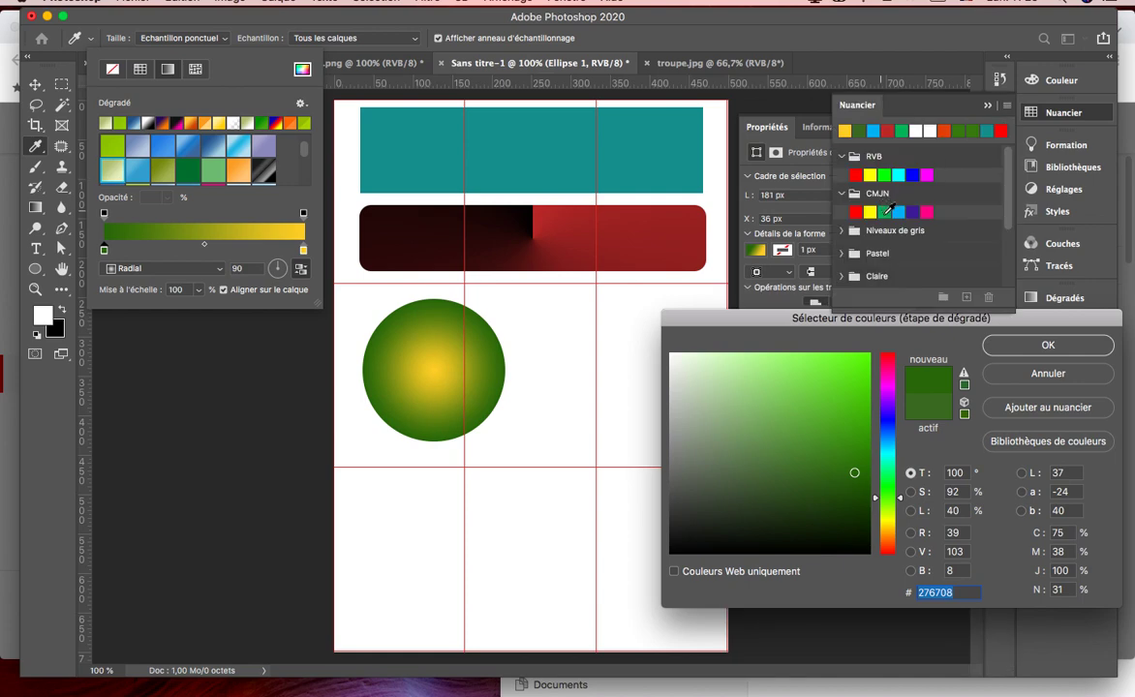
{"action": "left_click", "coordinate": [884, 212]}
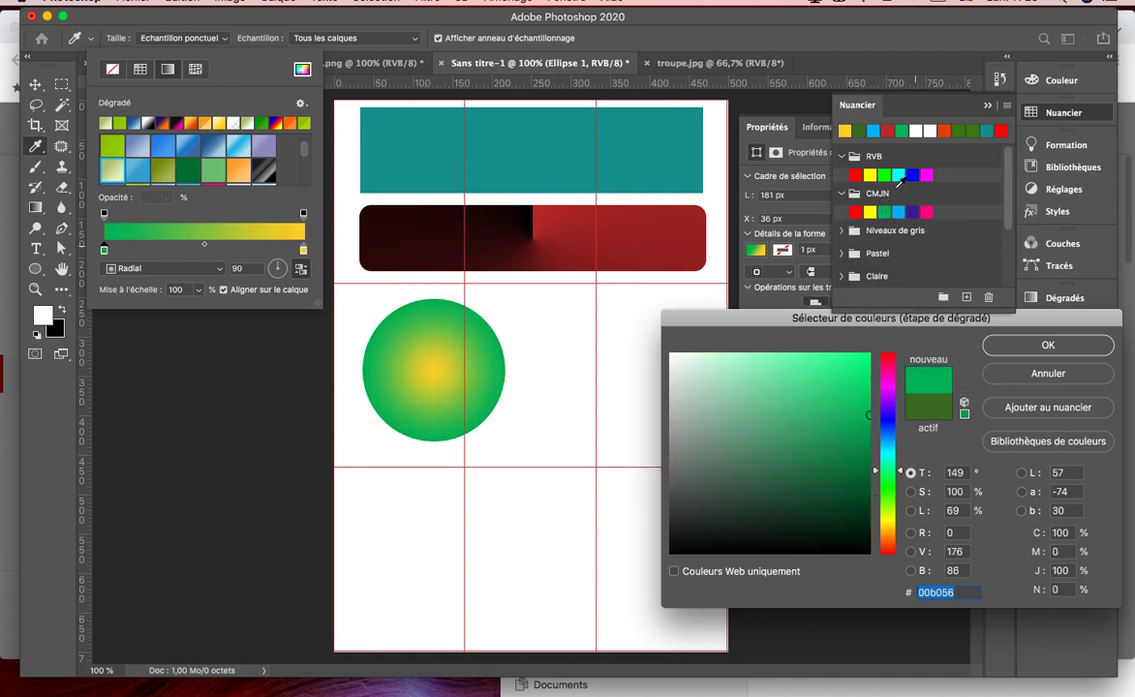
{"action": "left_click", "coordinate": [886, 174]}
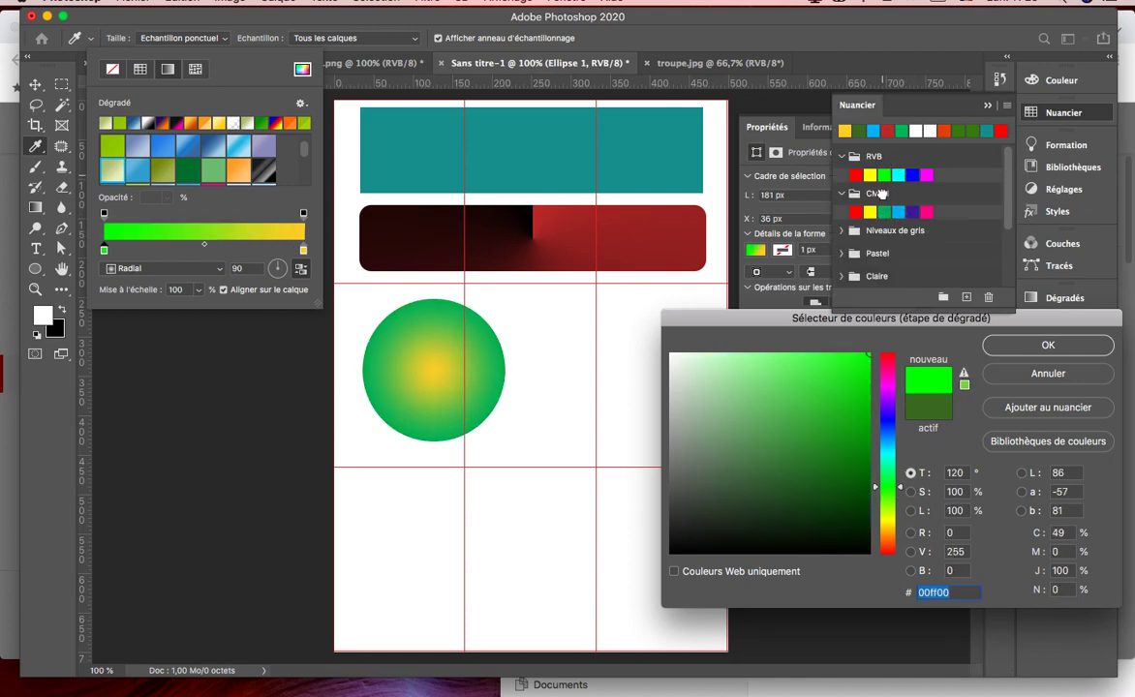
{"action": "left_click", "coordinate": [855, 450]}
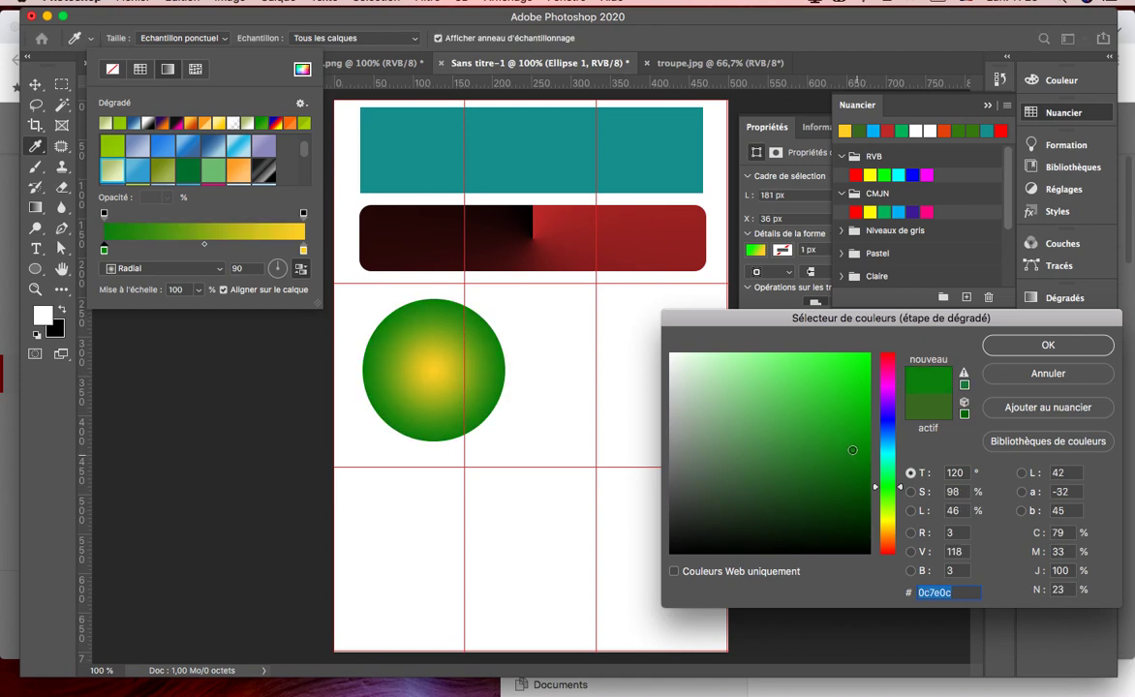
{"action": "left_click", "coordinate": [1005, 351]}
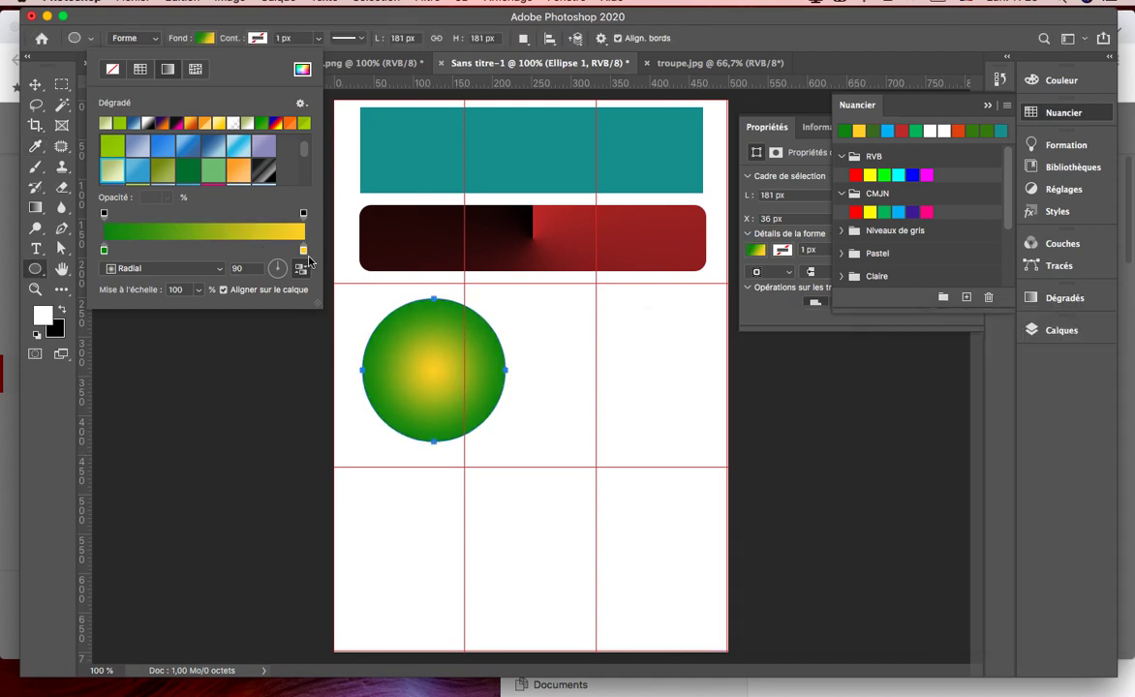
Set the gradient's golden stop to the RVB yellow swatch, ffff00, and switch to the Move tool
{"action": "double_click", "coordinate": [302, 249]}
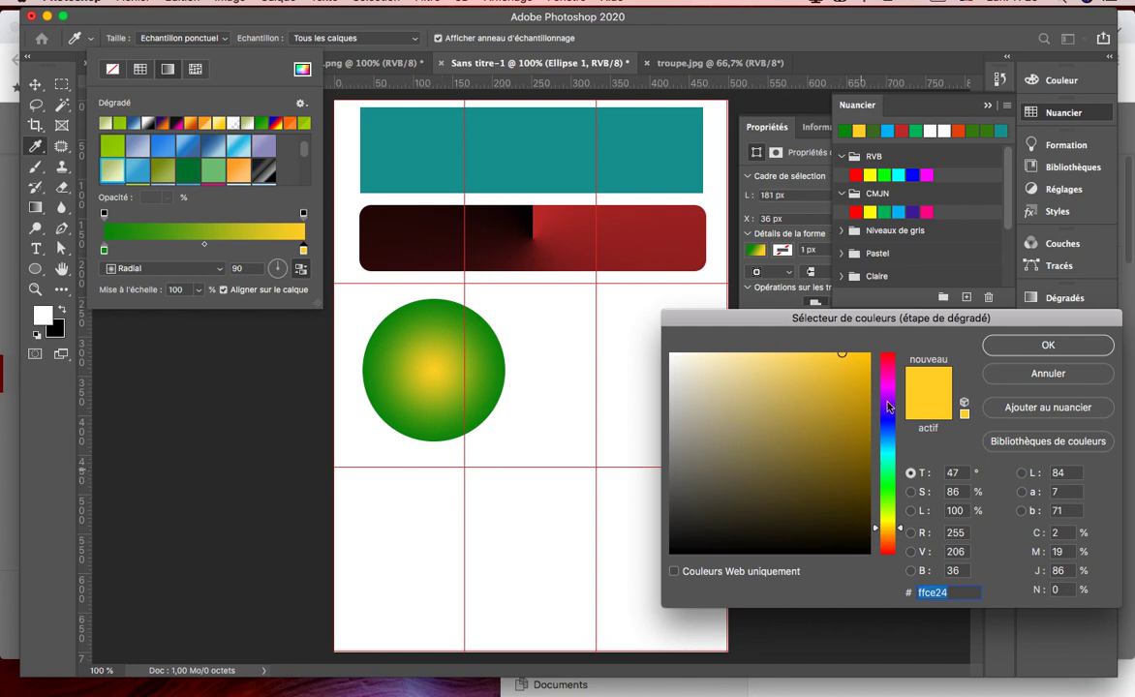
{"action": "left_click", "coordinate": [871, 173]}
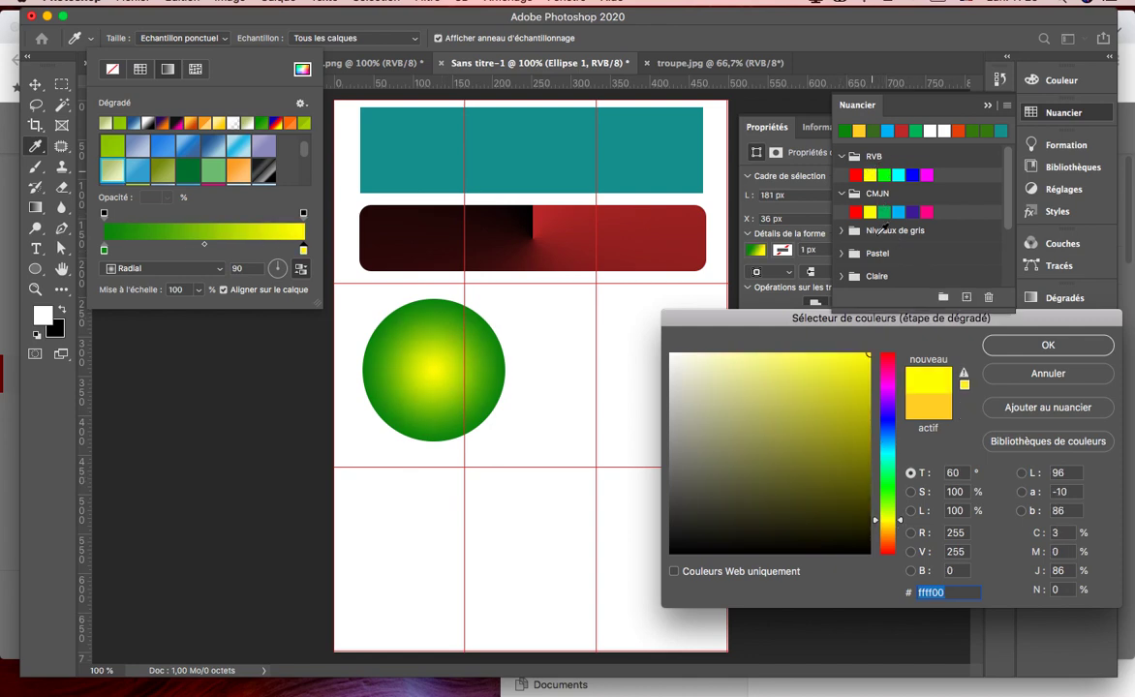
{"action": "left_click", "coordinate": [1041, 346]}
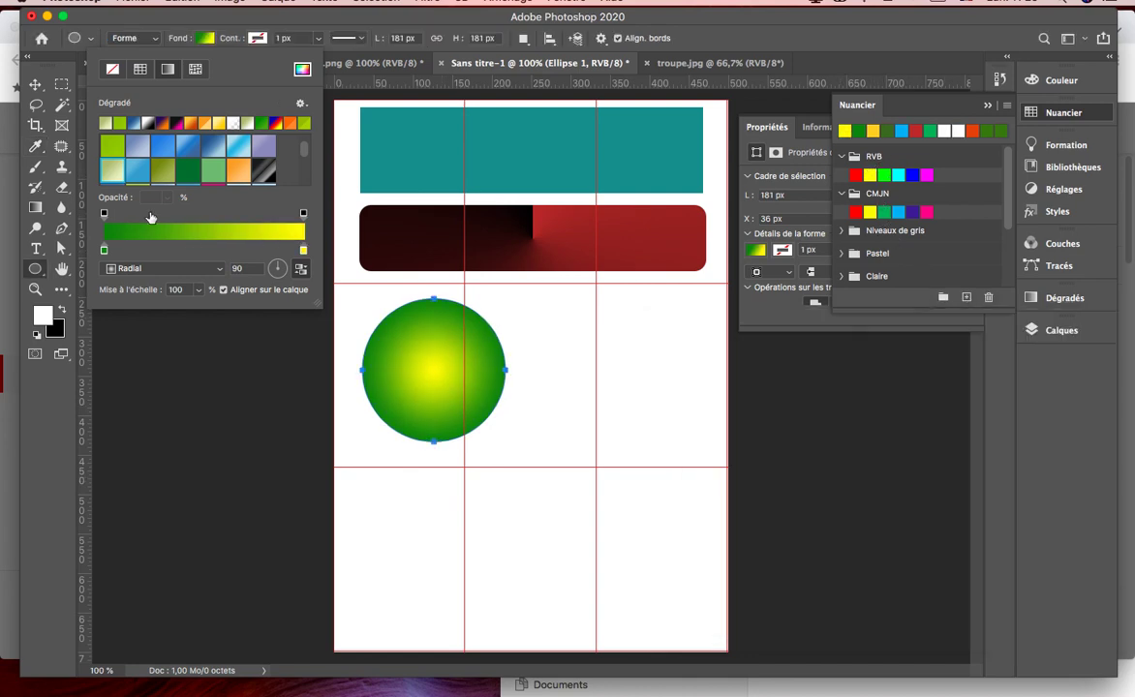
{"action": "left_click", "coordinate": [43, 88]}
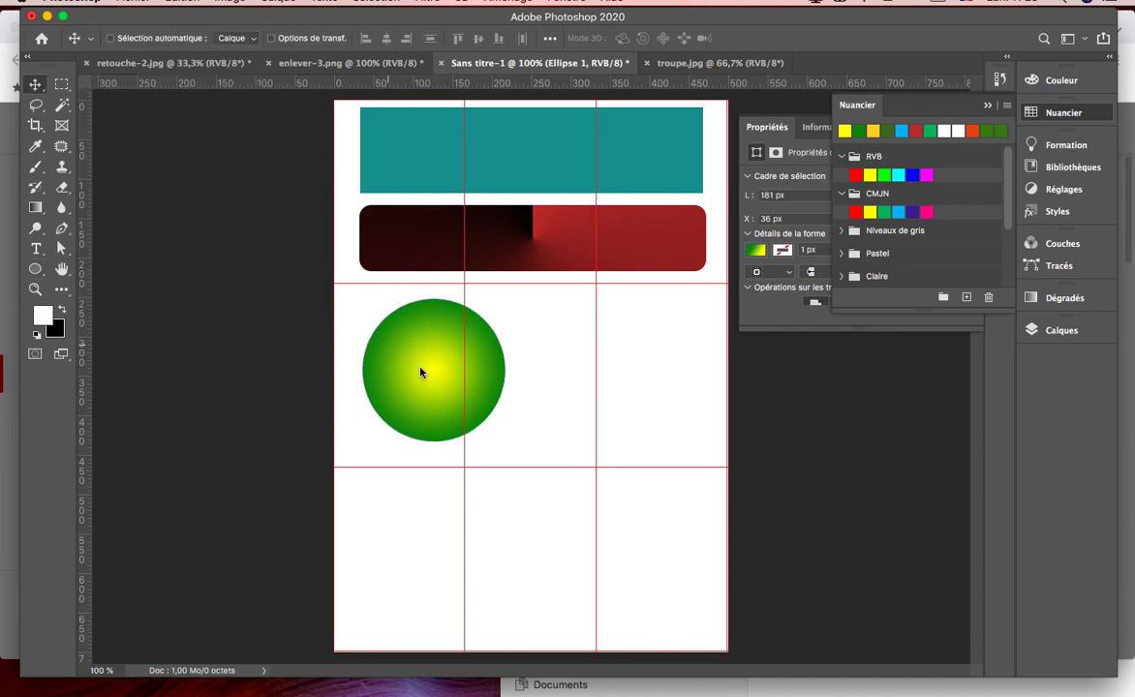
Move the circle into the middle column below the rounded rectangle and ready the Polygon tool with 6 sides
{"action": "left_click_drag", "start_coordinate": [403, 377], "coordinate": [496, 363]}
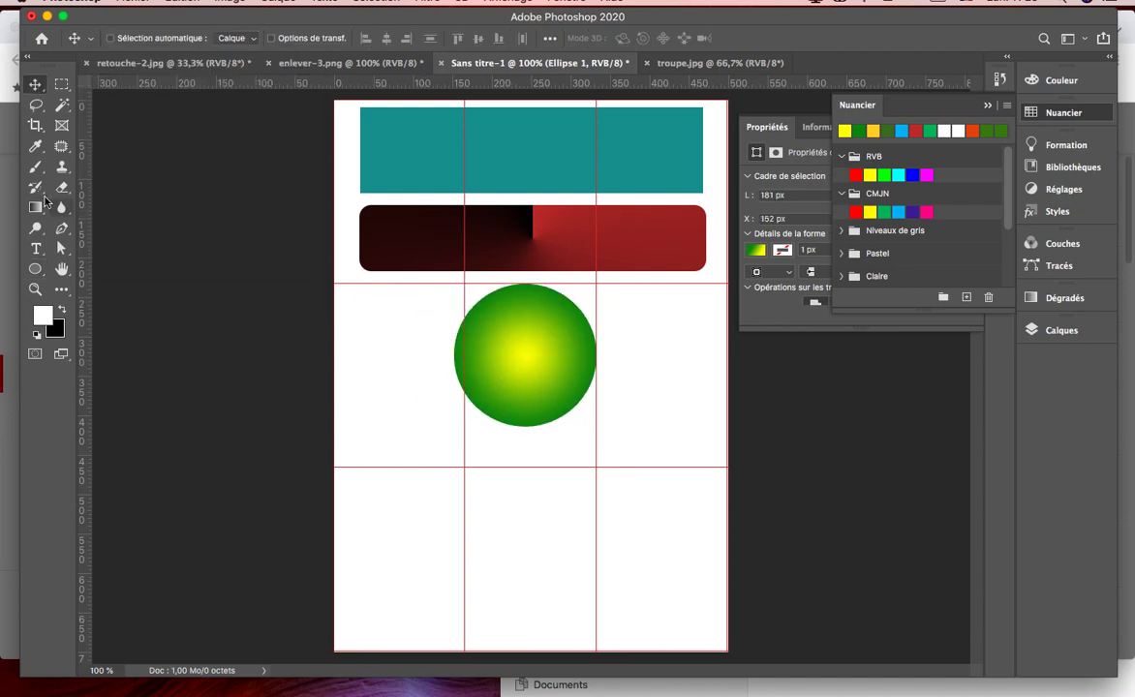
{"action": "left_click", "coordinate": [36, 268]}
{"action": "left_click", "coordinate": [102, 313]}
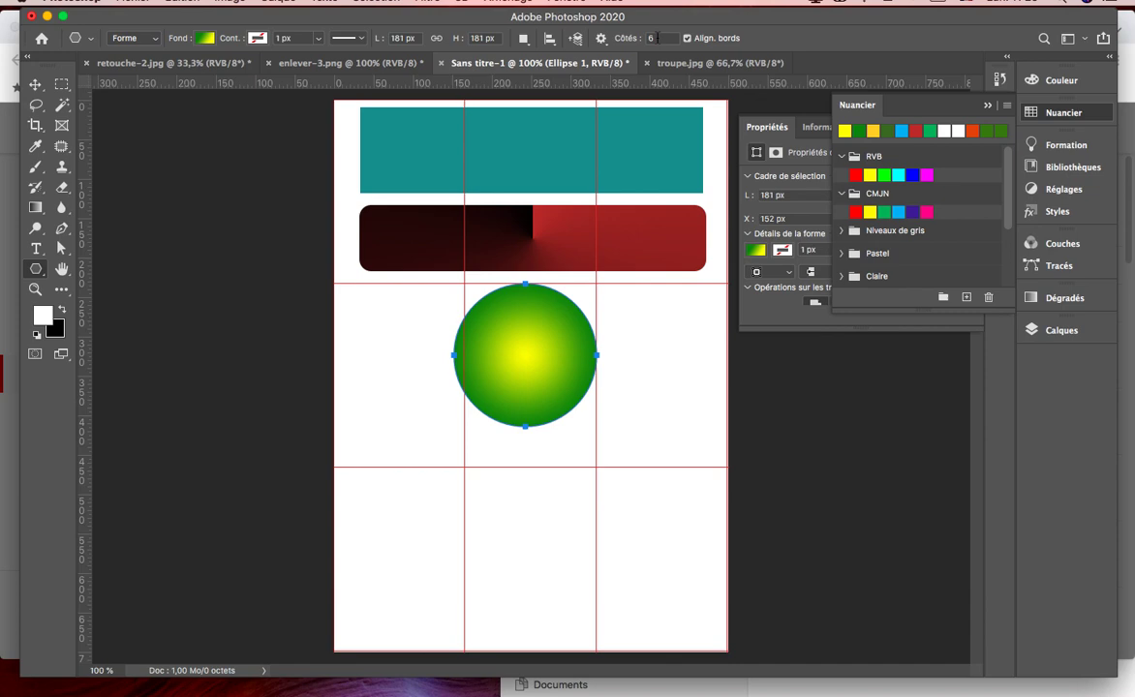
{"action": "left_click", "coordinate": [662, 37]}
{"action": "left_click_drag", "start_coordinate": [465, 530], "coordinate": [500, 598]}
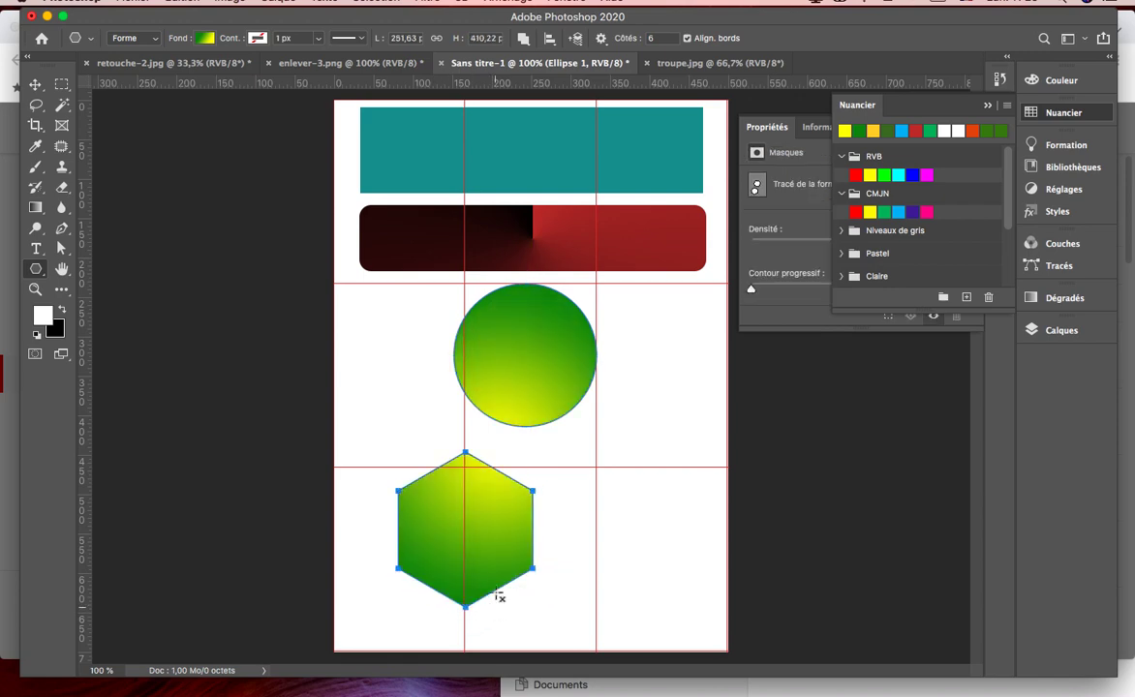
{"action": "left_click", "coordinate": [1068, 333]}
{"action": "key", "text": "super+z"}
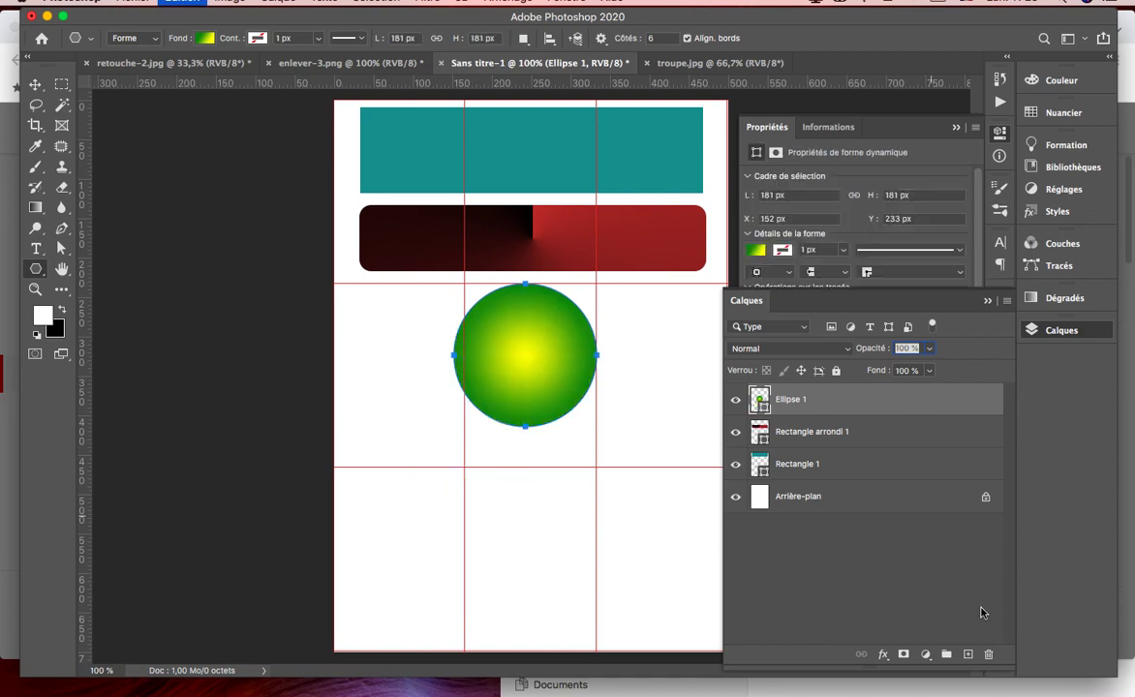
Add a new layer and draw a hexagon about 241 px wide and 209 px high at the page's lower left
{"action": "left_click", "coordinate": [968, 654]}
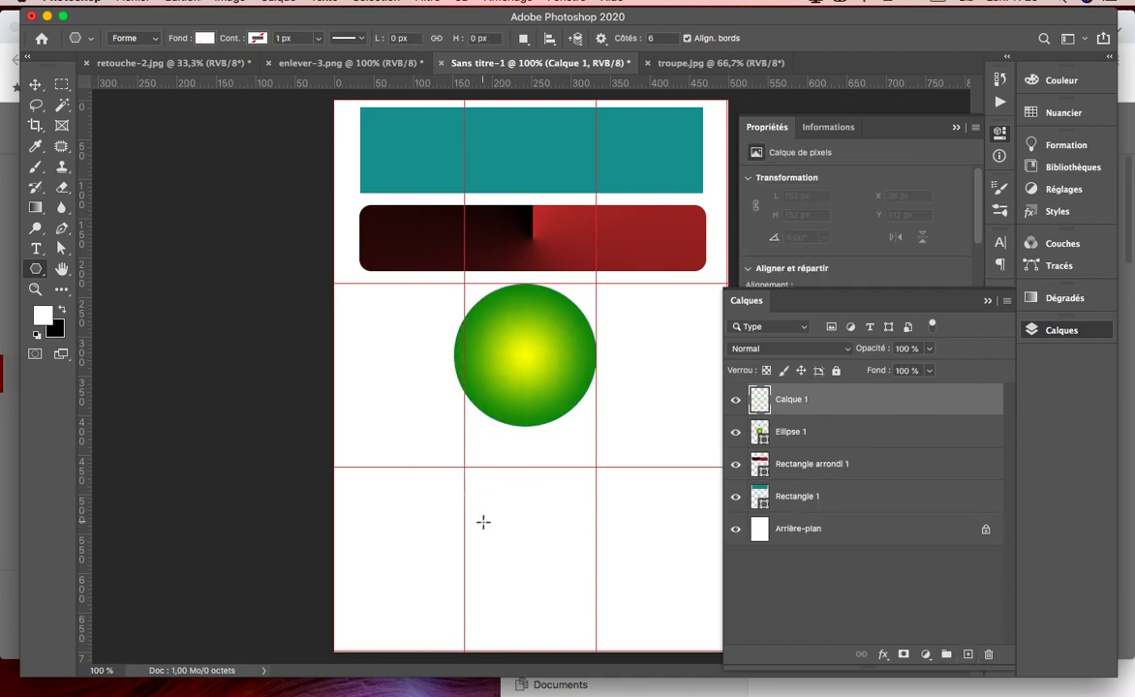
{"action": "left_click_drag", "start_coordinate": [410, 457], "coordinate": [543, 527]}
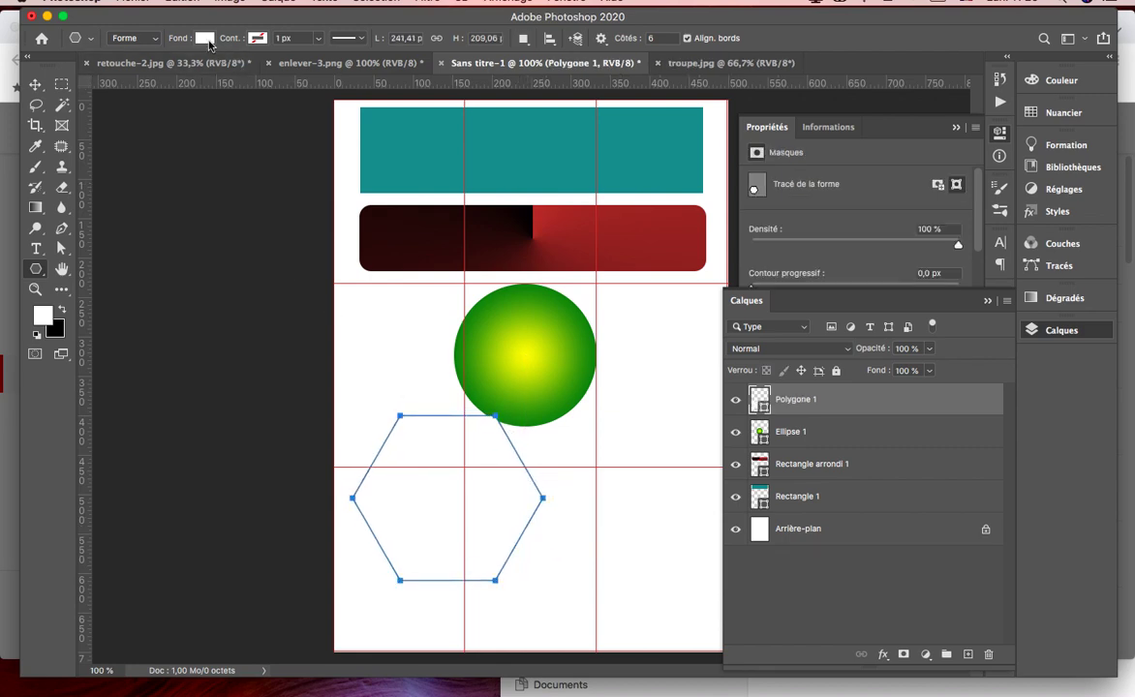
Switch the hexagon's fill to a pattern, try the Arbres patterns and apply the first Herbe pattern, grass with yellow leaves
{"action": "left_click", "coordinate": [205, 38]}
{"action": "left_click", "coordinate": [196, 70]}
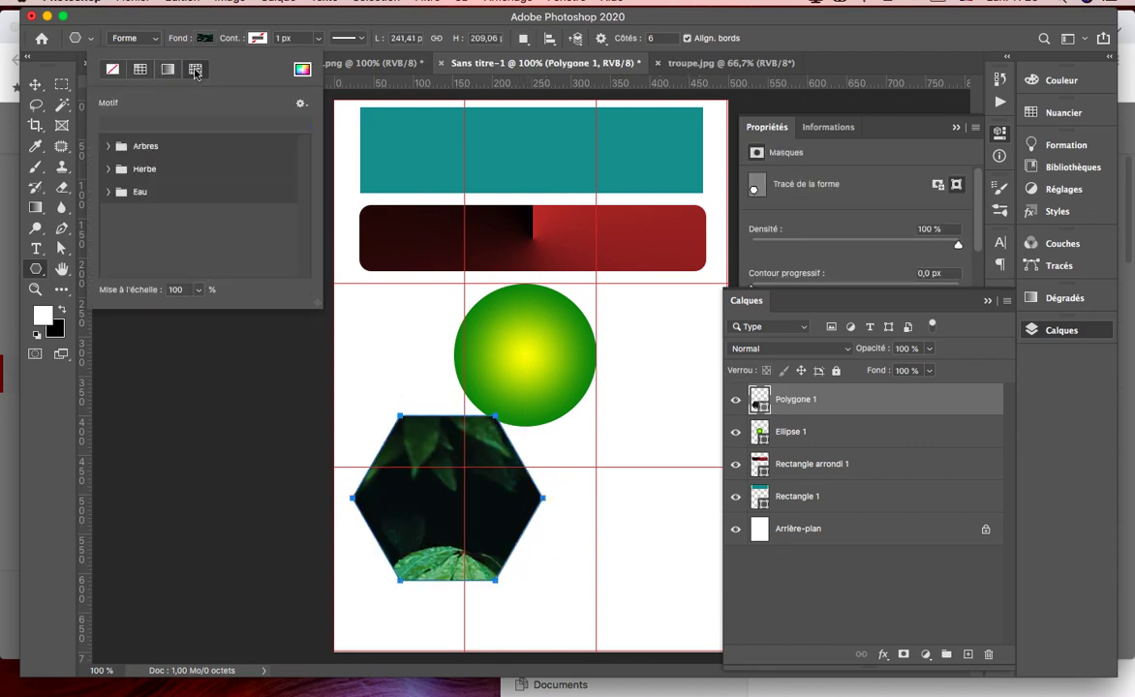
{"action": "left_click", "coordinate": [108, 145]}
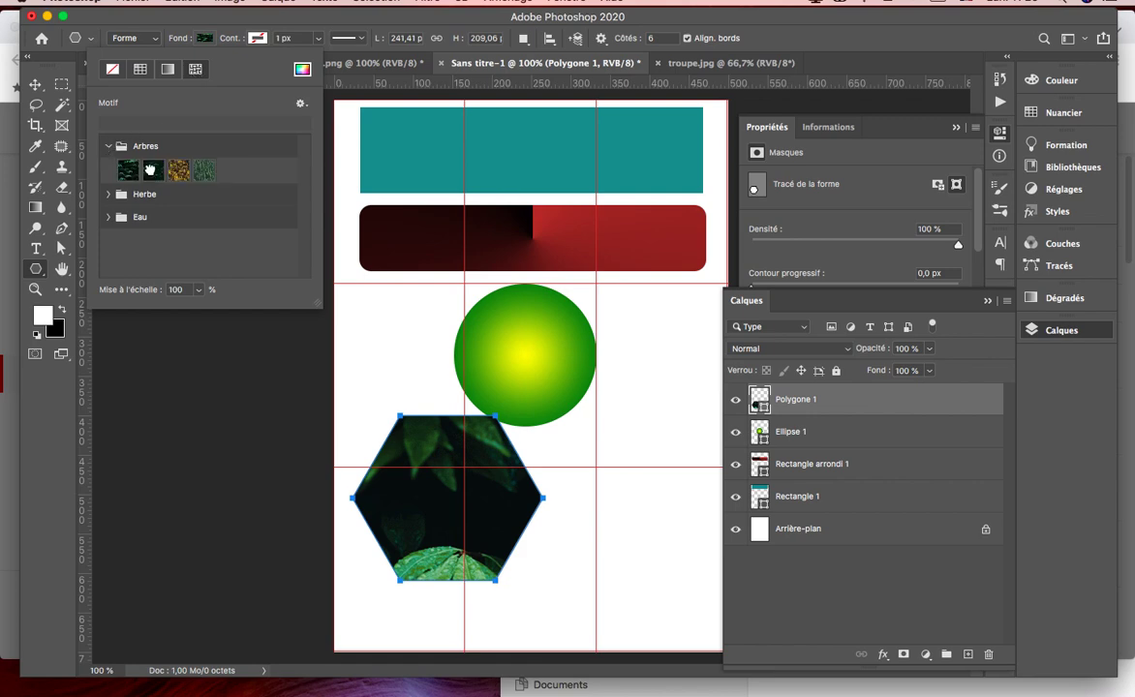
{"action": "left_click", "coordinate": [153, 170]}
{"action": "left_click", "coordinate": [124, 169]}
{"action": "left_click", "coordinate": [178, 170]}
{"action": "left_click", "coordinate": [203, 170]}
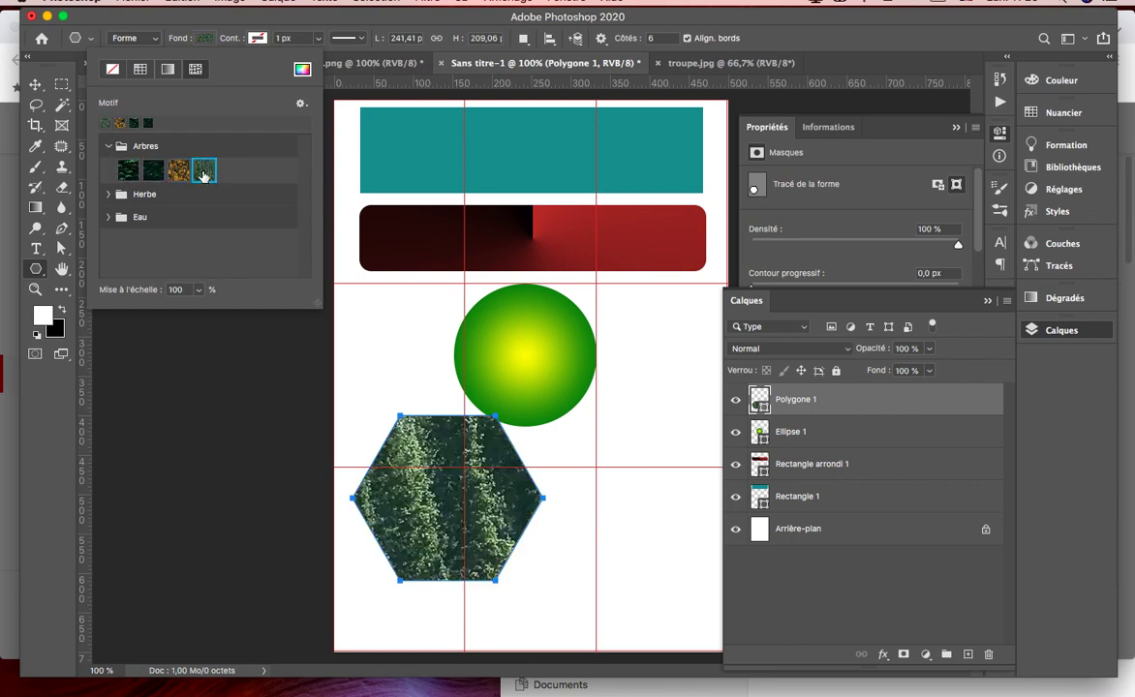
{"action": "left_click", "coordinate": [108, 194]}
{"action": "left_click", "coordinate": [128, 219]}
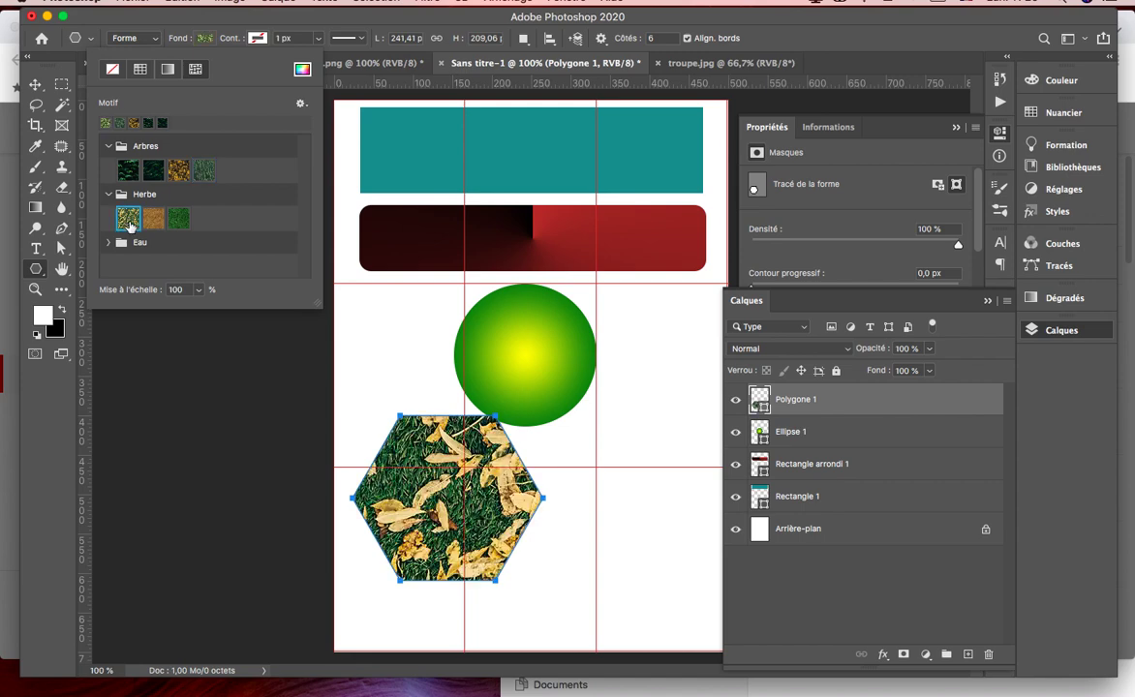
{"action": "left_click", "coordinate": [669, 27]}
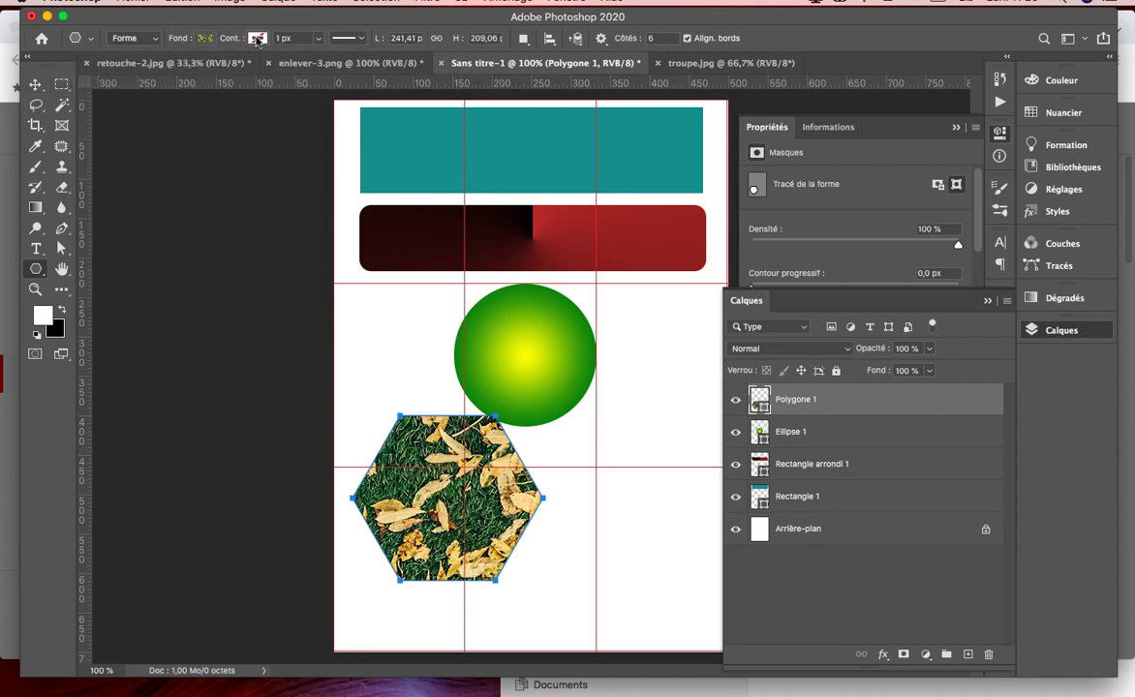
Give the hexagon a 5 px green outline and move it below the circle, centred on the page
{"action": "left_click", "coordinate": [258, 39]}
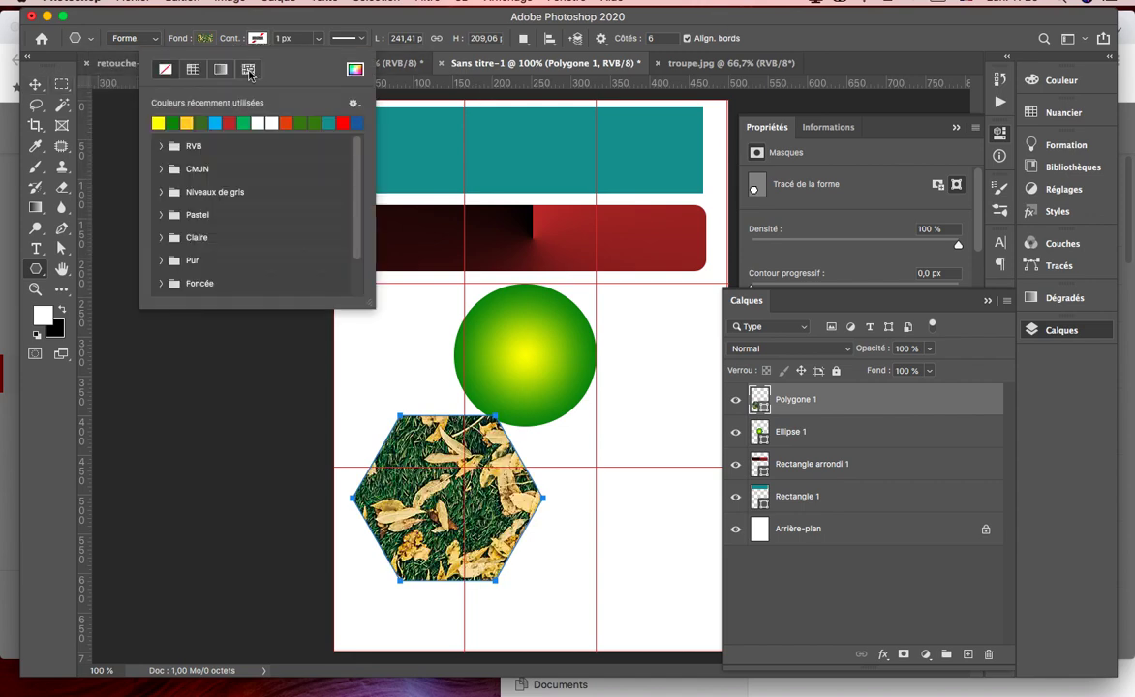
{"action": "left_click", "coordinate": [243, 122]}
{"action": "left_click", "coordinate": [282, 39]}
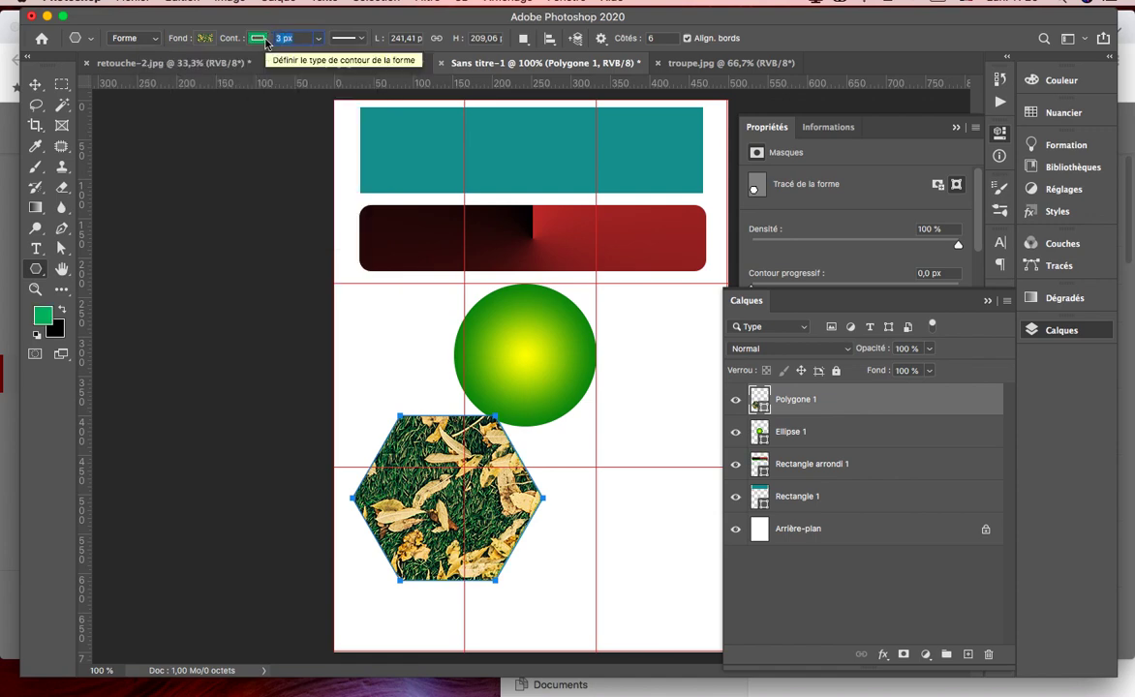
{"action": "type", "text": "5"}
{"action": "key", "text": "Return"}
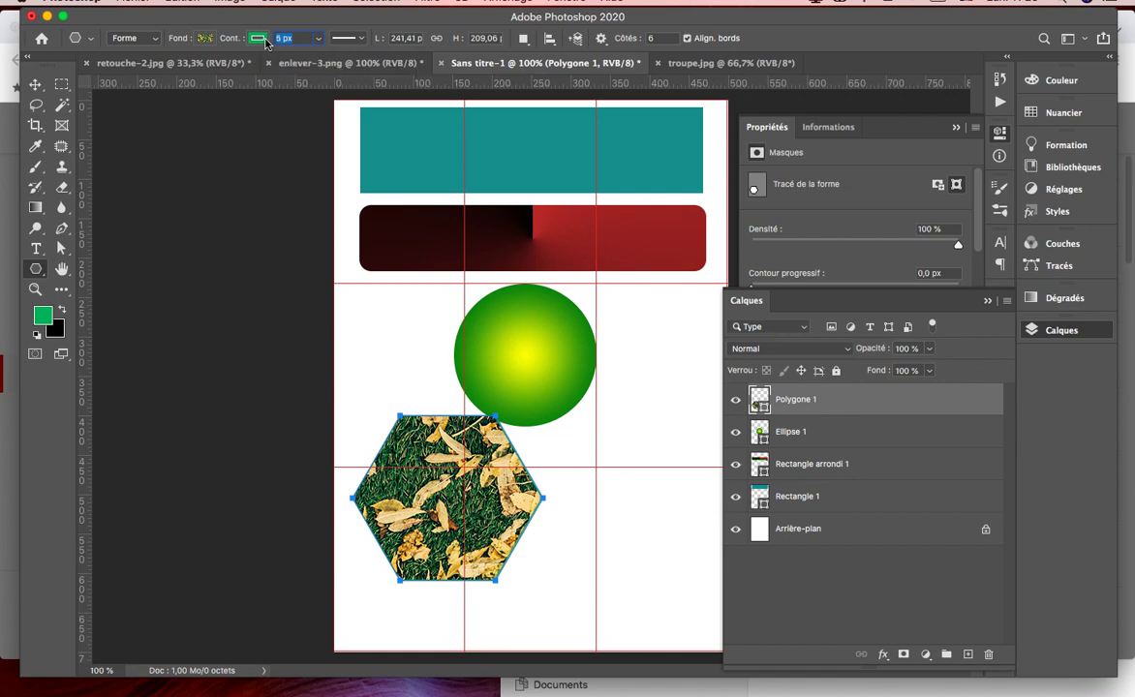
{"action": "left_click", "coordinate": [34, 87]}
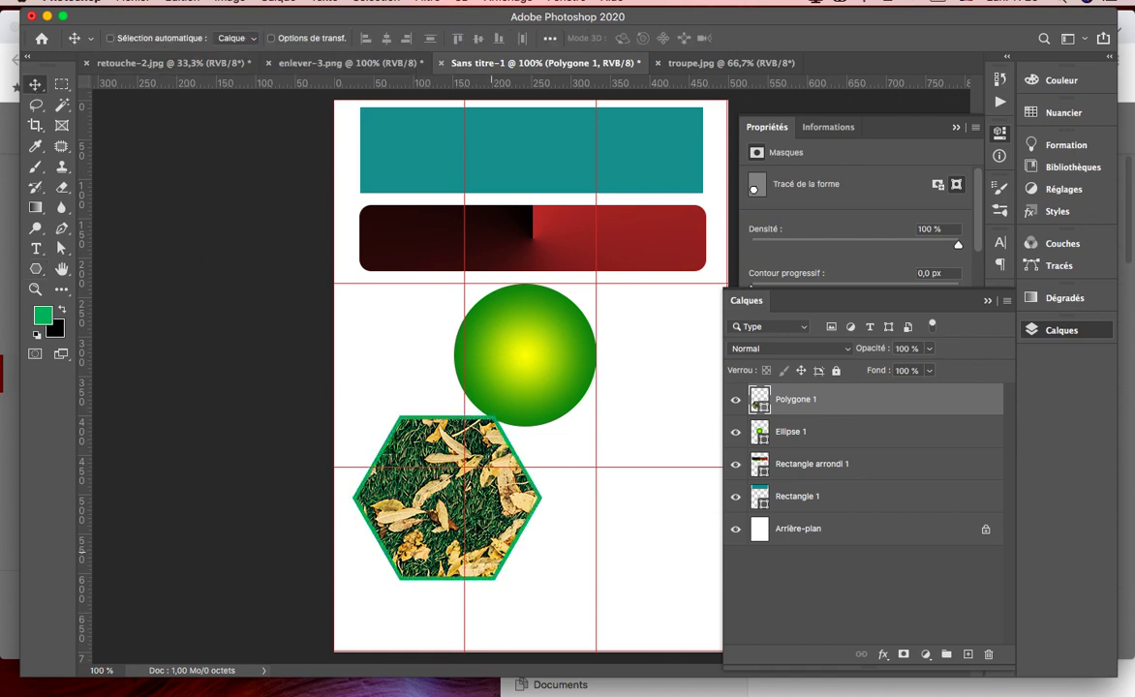
{"action": "left_click_drag", "start_coordinate": [445, 487], "coordinate": [530, 529]}
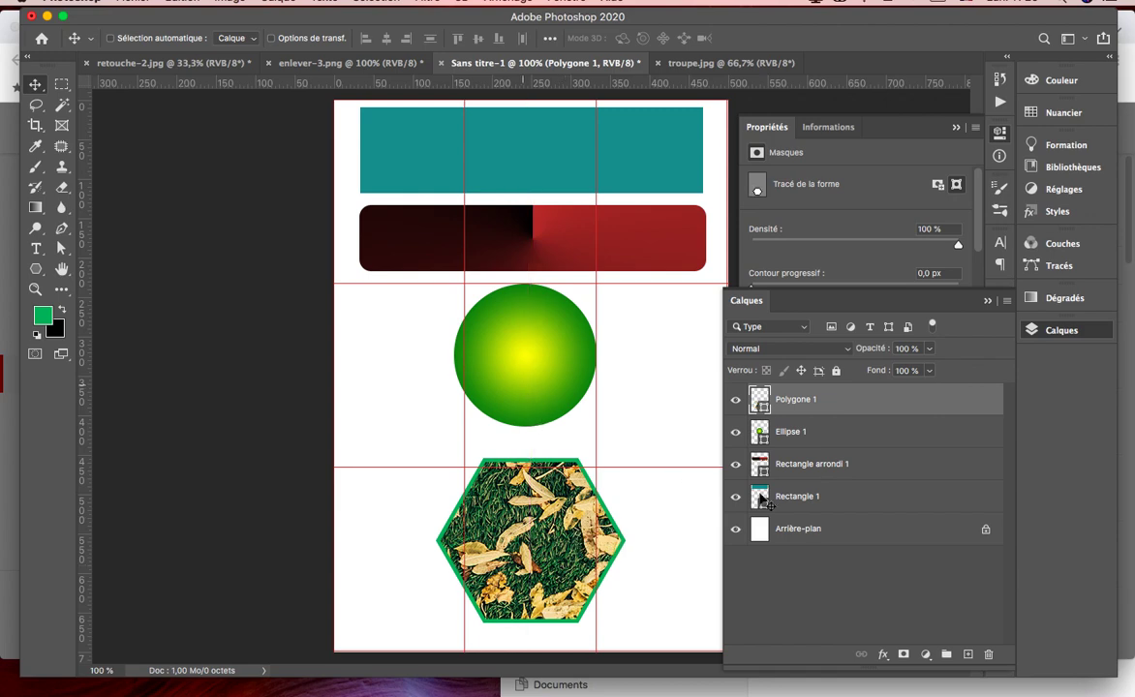
Select the Ellipse 1 layer with the Rounded Rectangle tool active and try a teal outline 7 px thick on the circle
{"action": "left_click", "coordinate": [760, 436]}
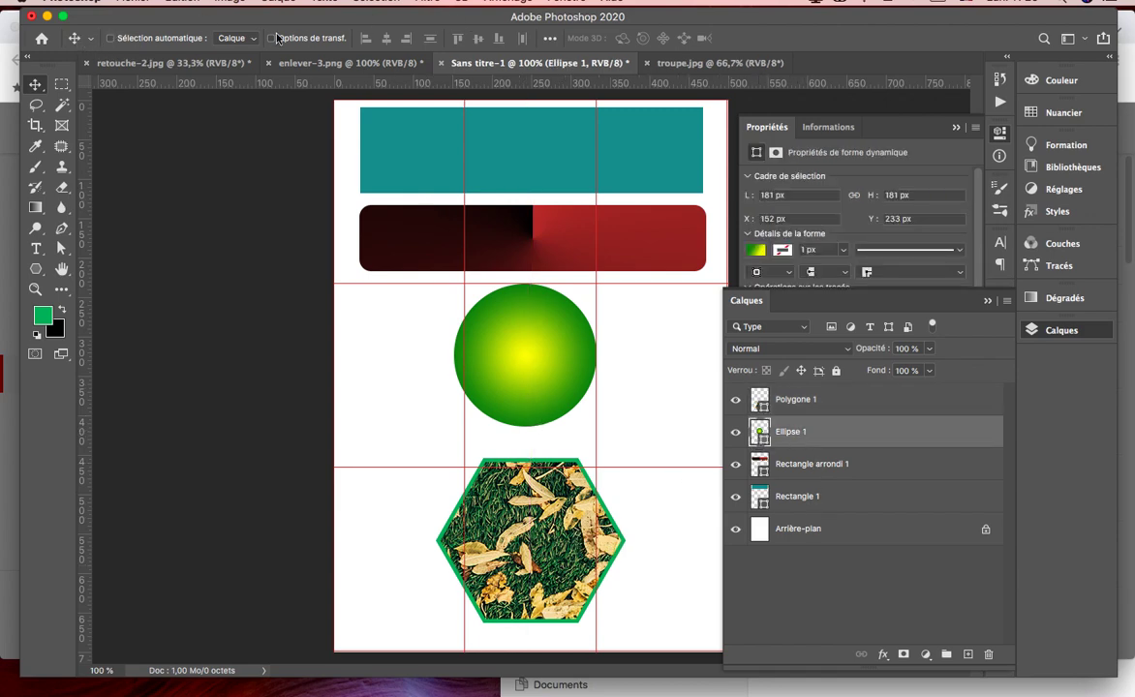
{"action": "left_click", "coordinate": [34, 278]}
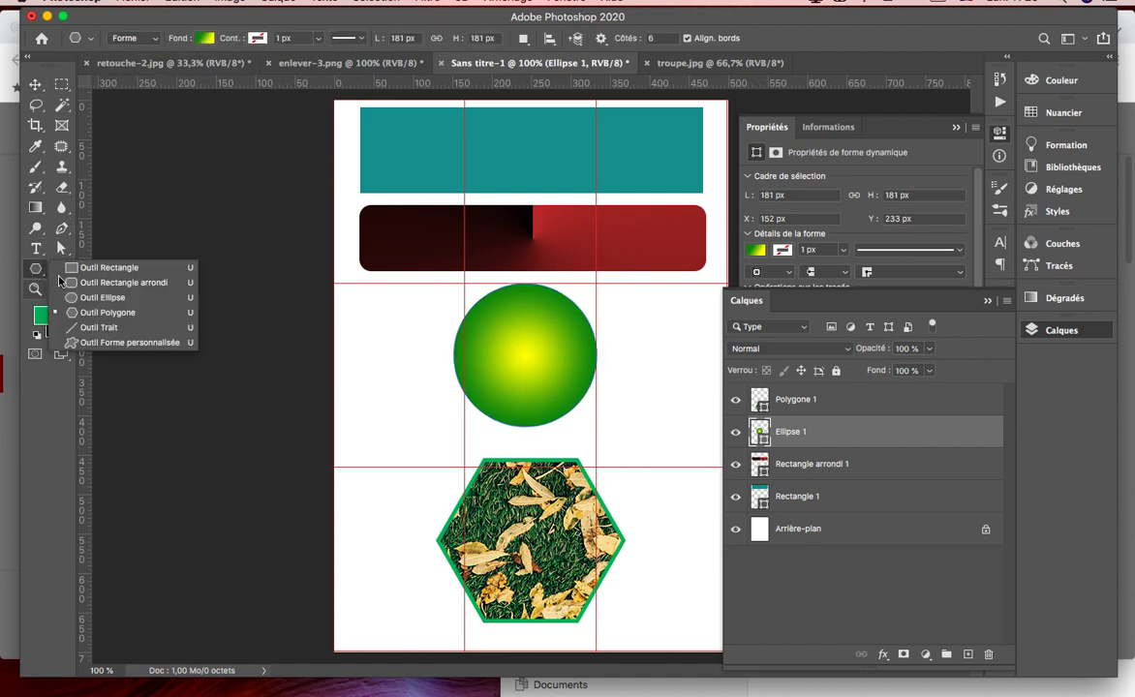
{"action": "left_click", "coordinate": [107, 284]}
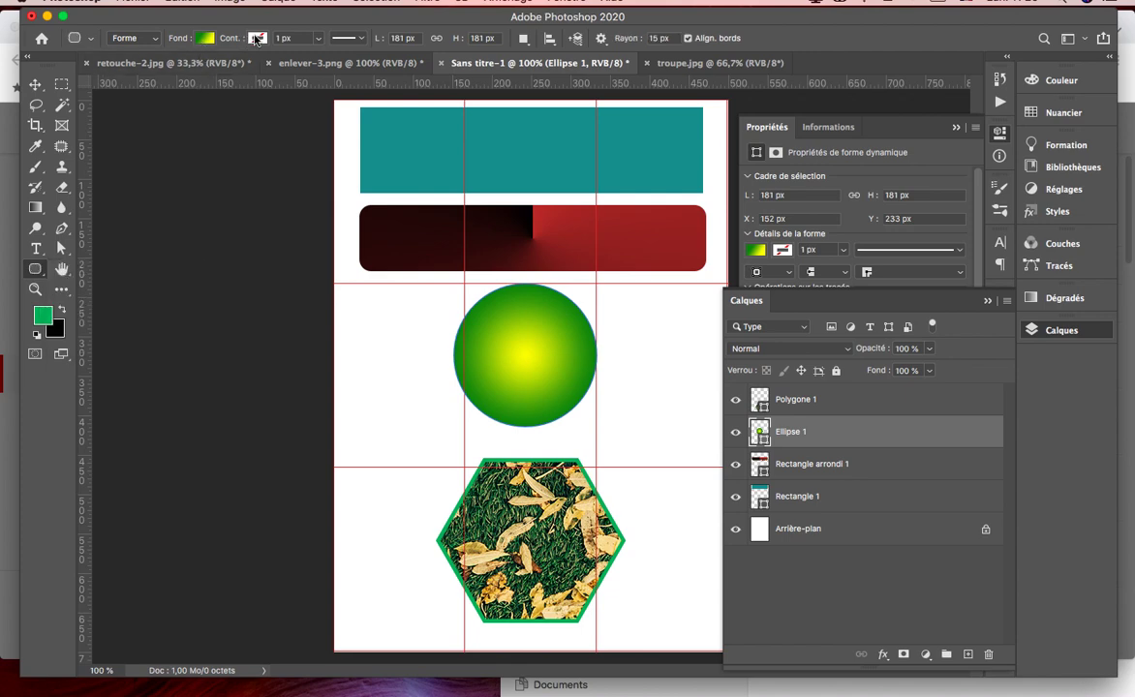
{"action": "left_click", "coordinate": [257, 39]}
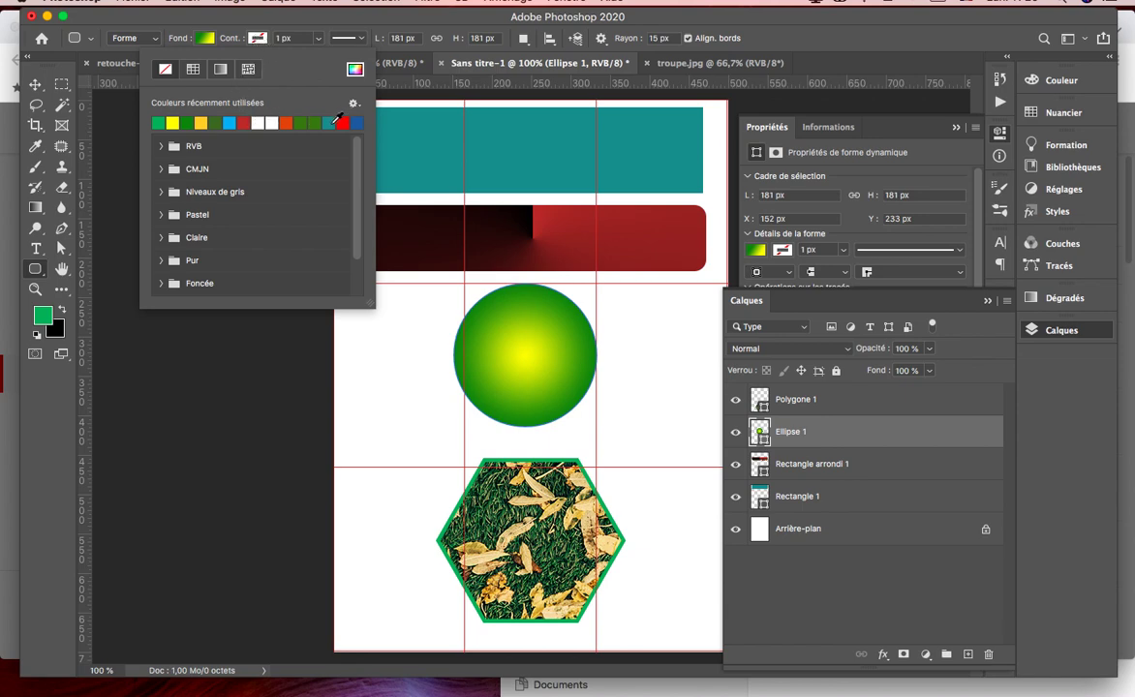
{"action": "left_click", "coordinate": [332, 122]}
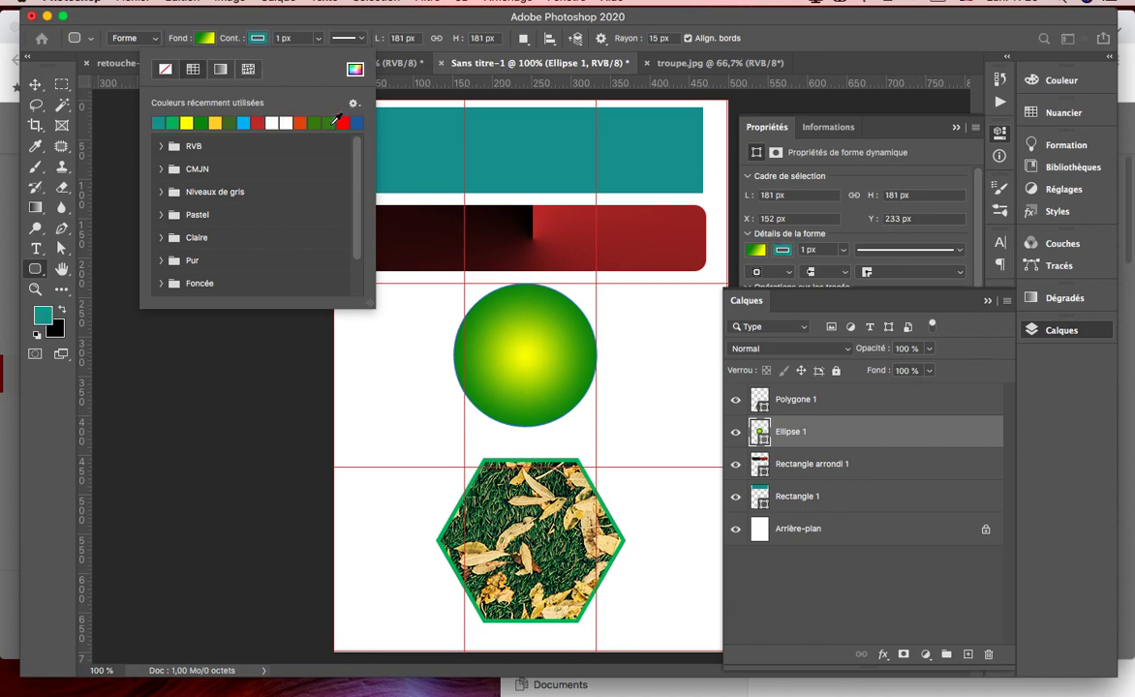
{"action": "left_click", "coordinate": [280, 39]}
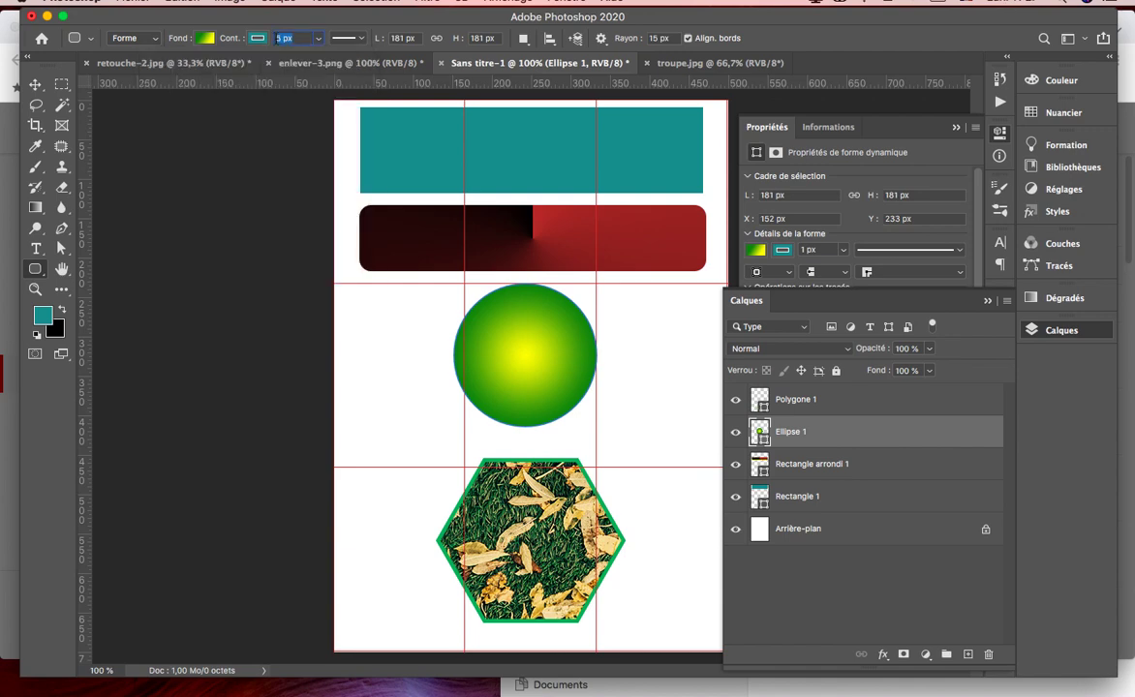
{"action": "key", "text": "Up"}
{"action": "key", "text": "Up"}
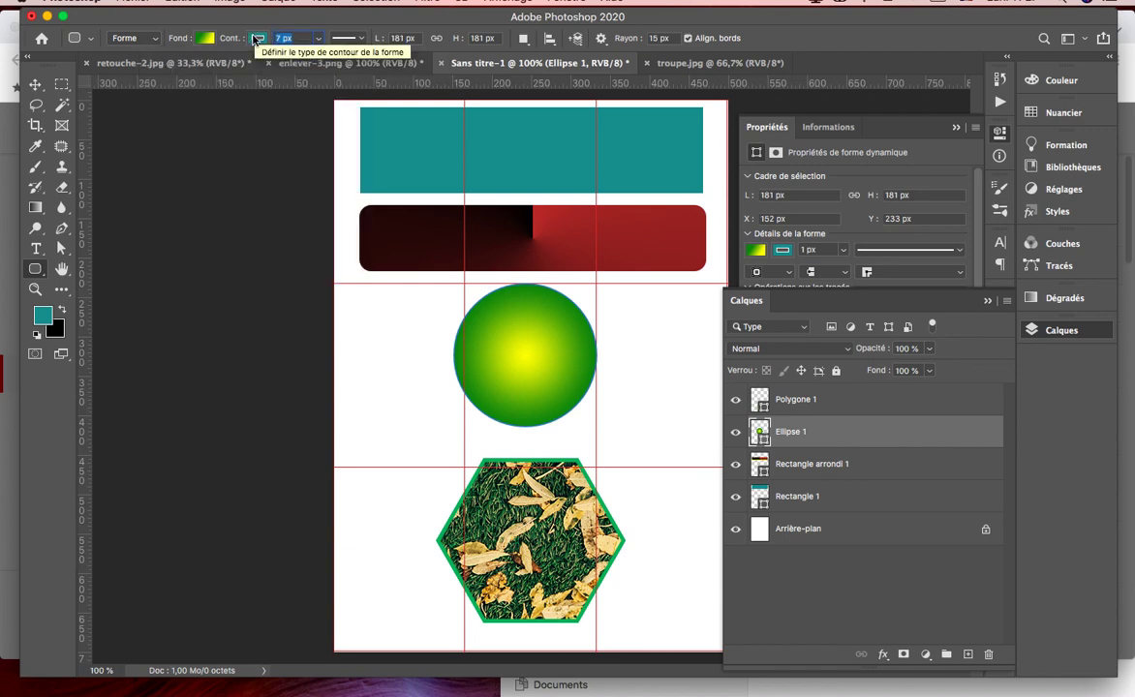
Recolour the circle's outline with the CMJN violet-blue swatch and switch to the Move tool
{"action": "left_click", "coordinate": [256, 38]}
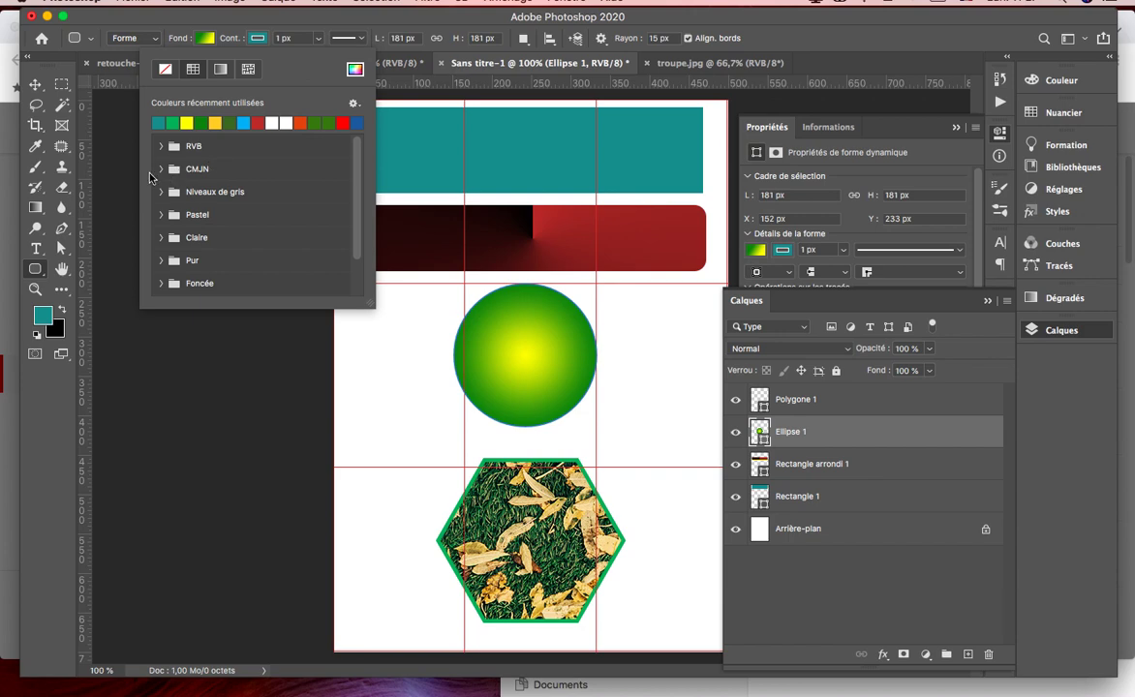
{"action": "left_click", "coordinate": [160, 168]}
{"action": "left_click", "coordinate": [234, 188]}
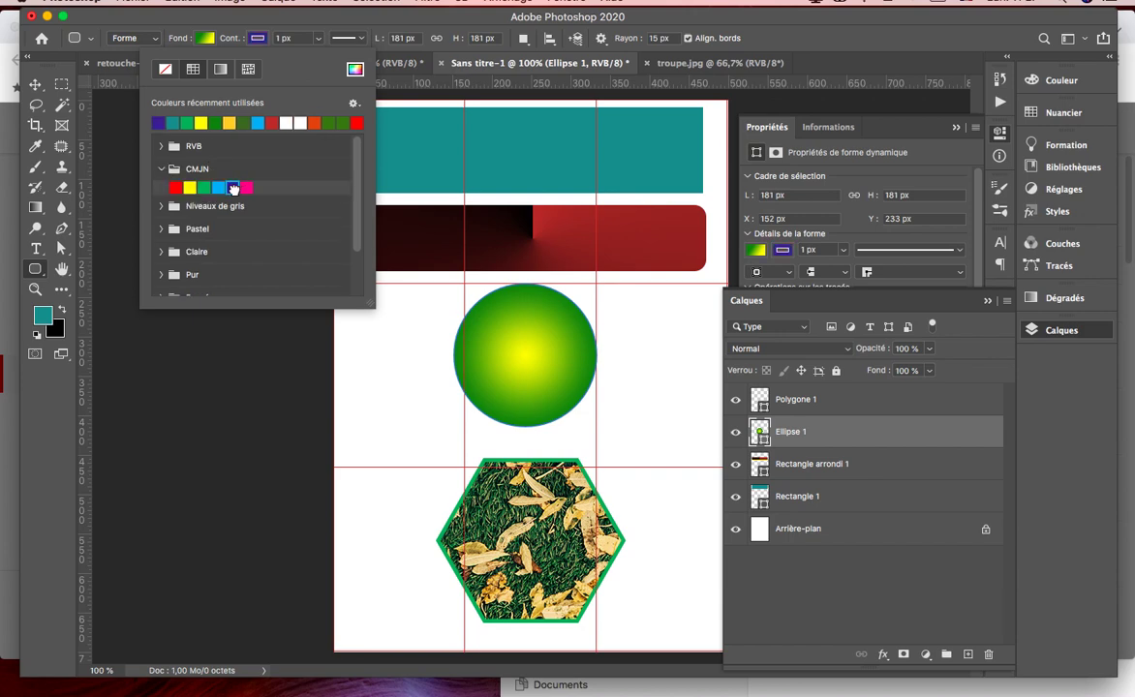
{"action": "key", "text": "Return"}
{"action": "left_click", "coordinate": [35, 84]}
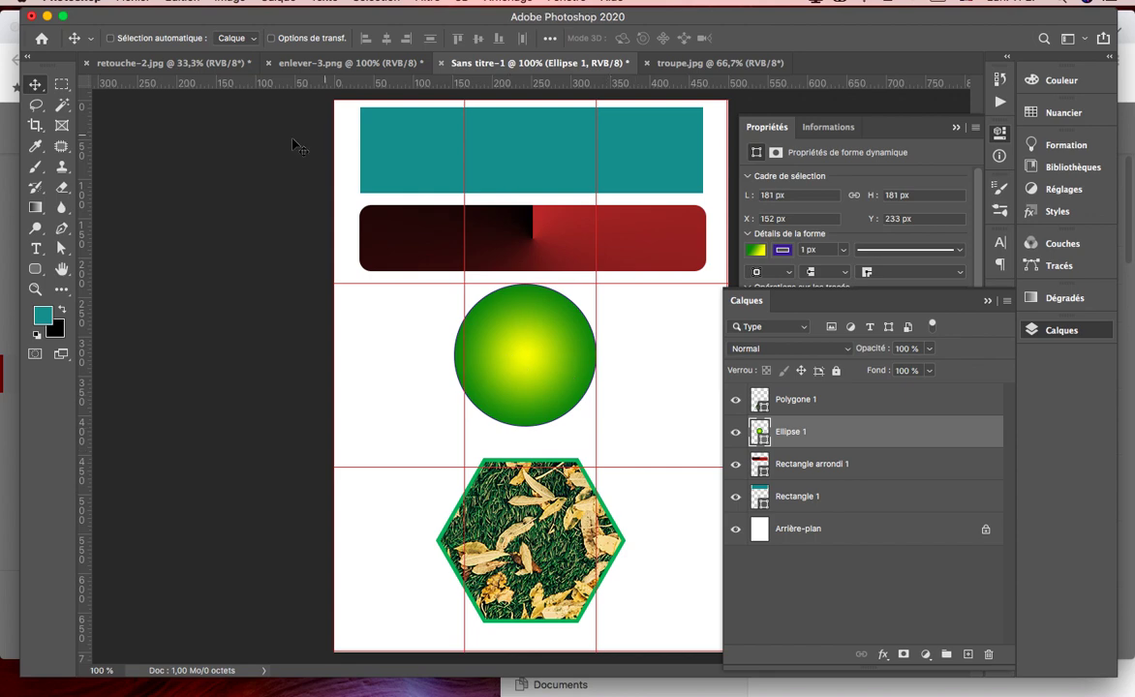
Return to the shape tool, try an 8 px outline thickness on the circle and settle on 4 px
{"action": "left_click", "coordinate": [36, 268]}
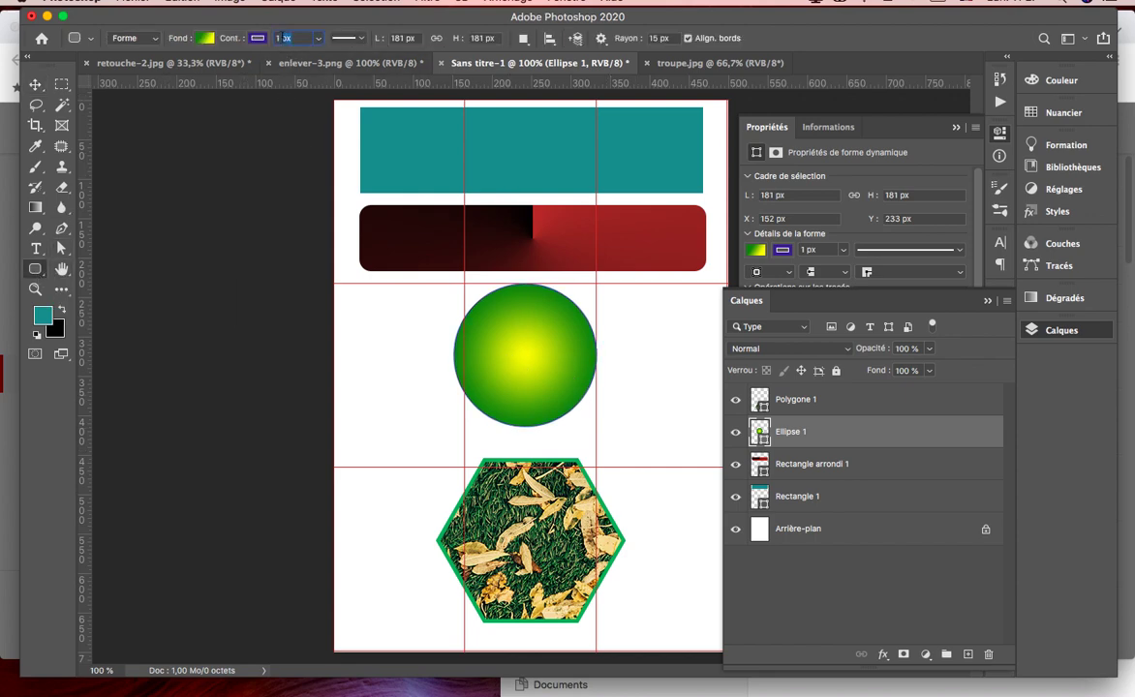
{"action": "key", "text": "Up"}
{"action": "key", "text": "Up"}
{"action": "key", "text": "Return"}
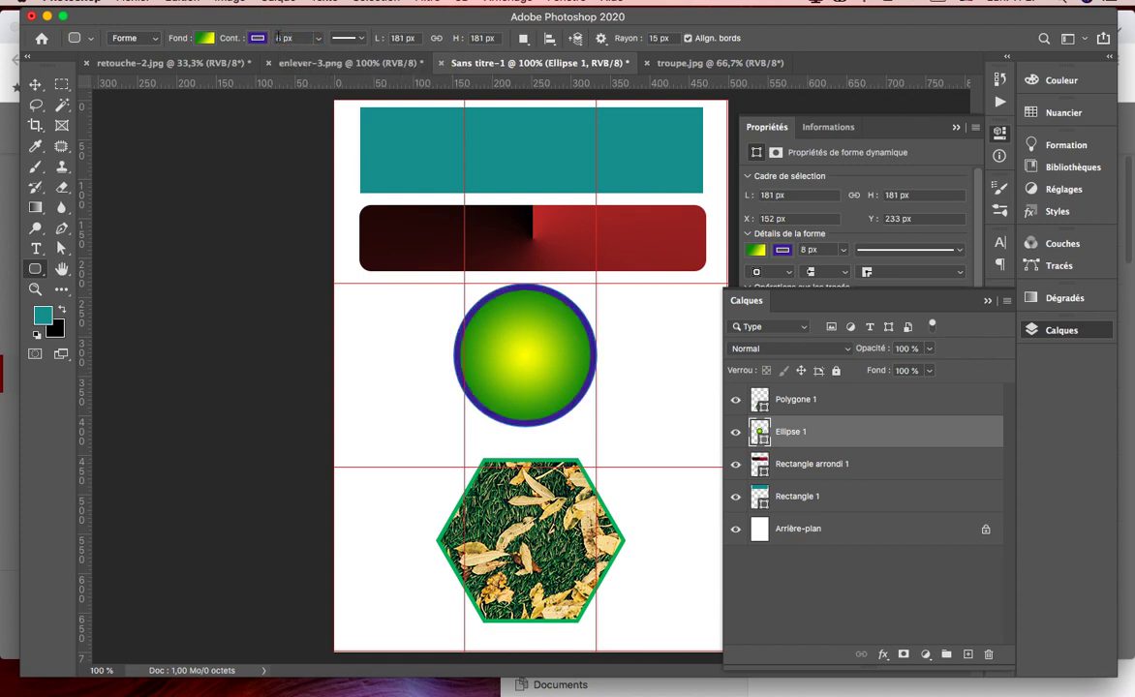
{"action": "left_click", "coordinate": [279, 38]}
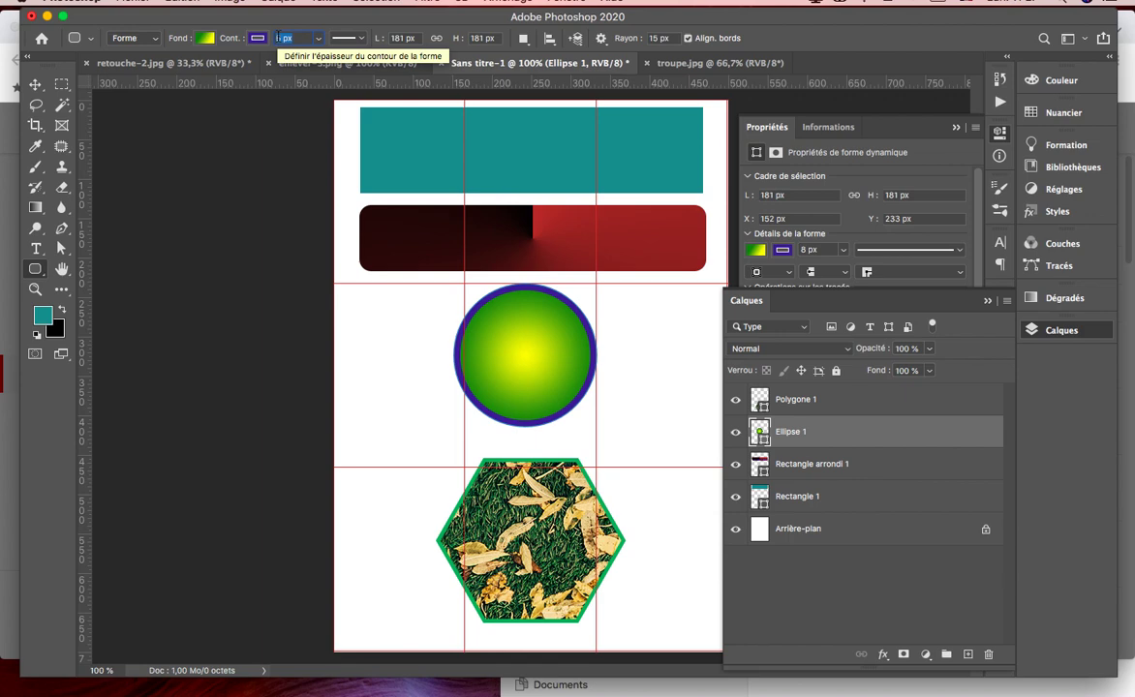
{"action": "key", "text": "Down"}
{"action": "key", "text": "Down"}
{"action": "key", "text": "Down"}
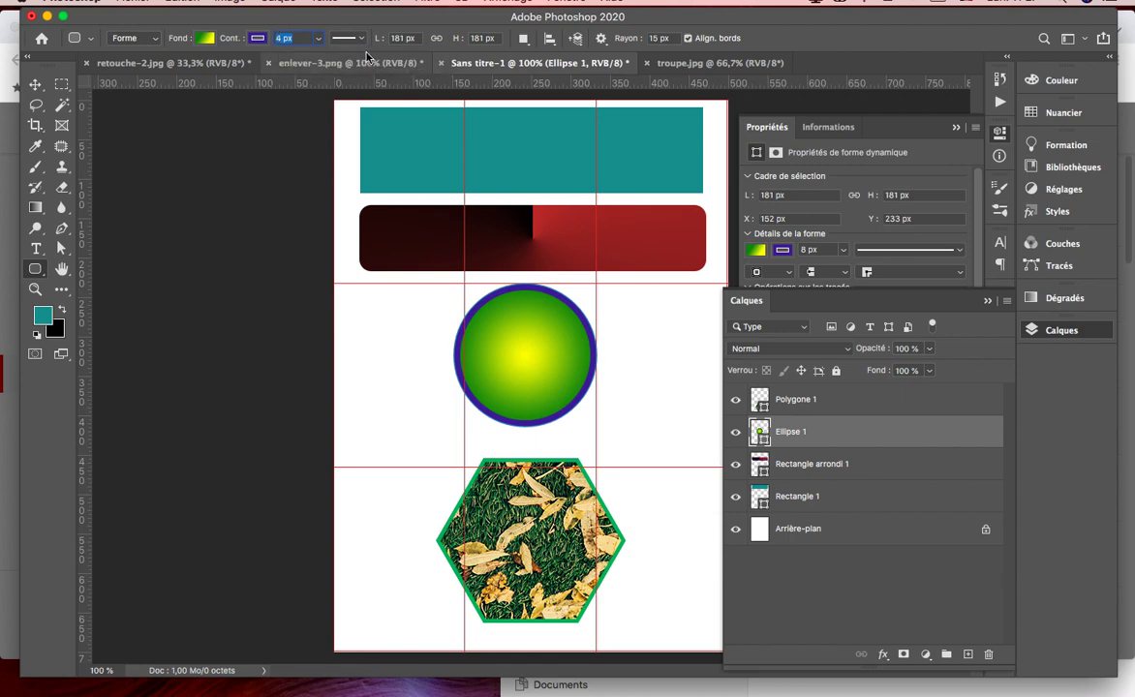
{"action": "key", "text": "Return"}
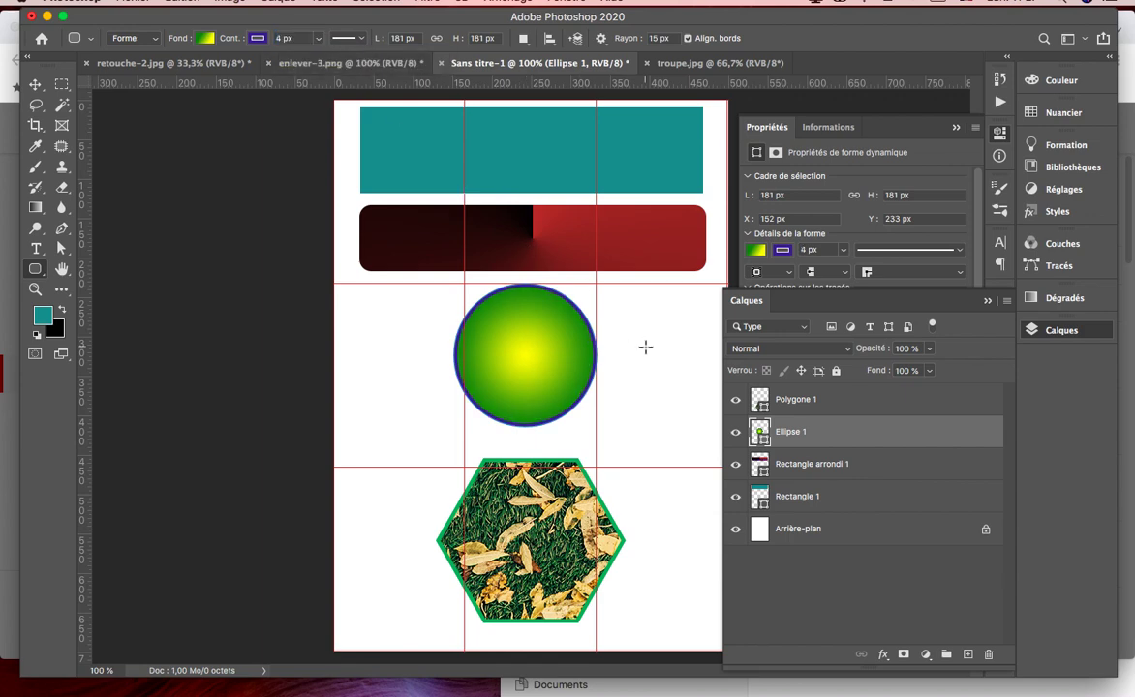
{"action": "left_click", "coordinate": [681, 61]}
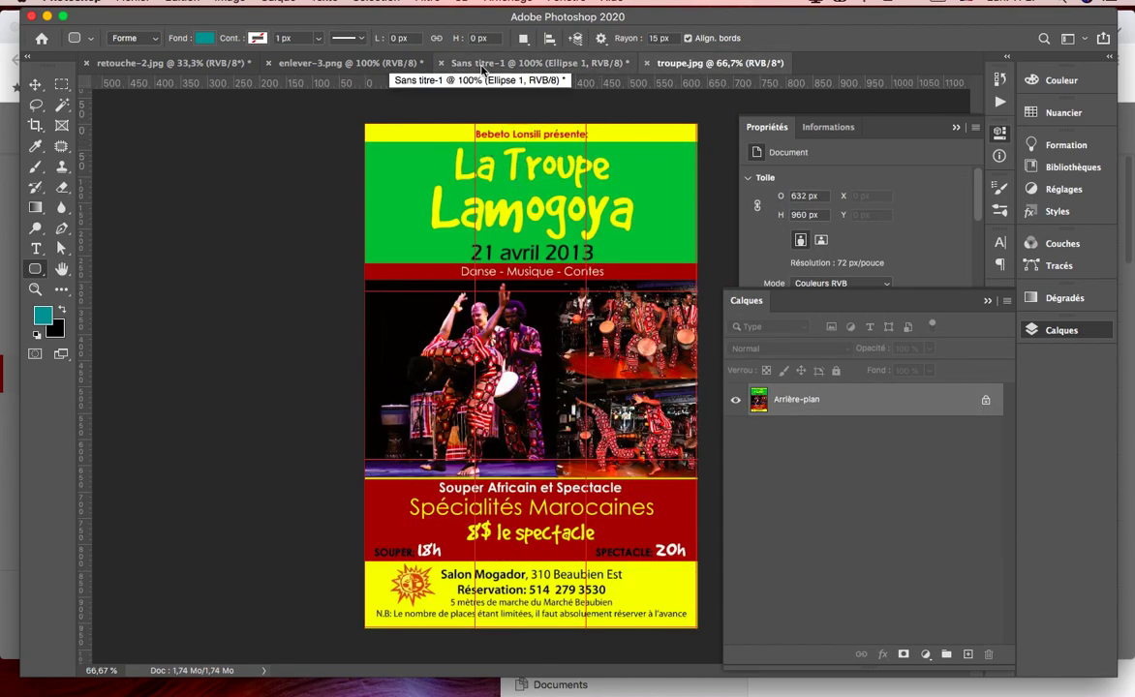
{"action": "left_click", "coordinate": [128, 2]}
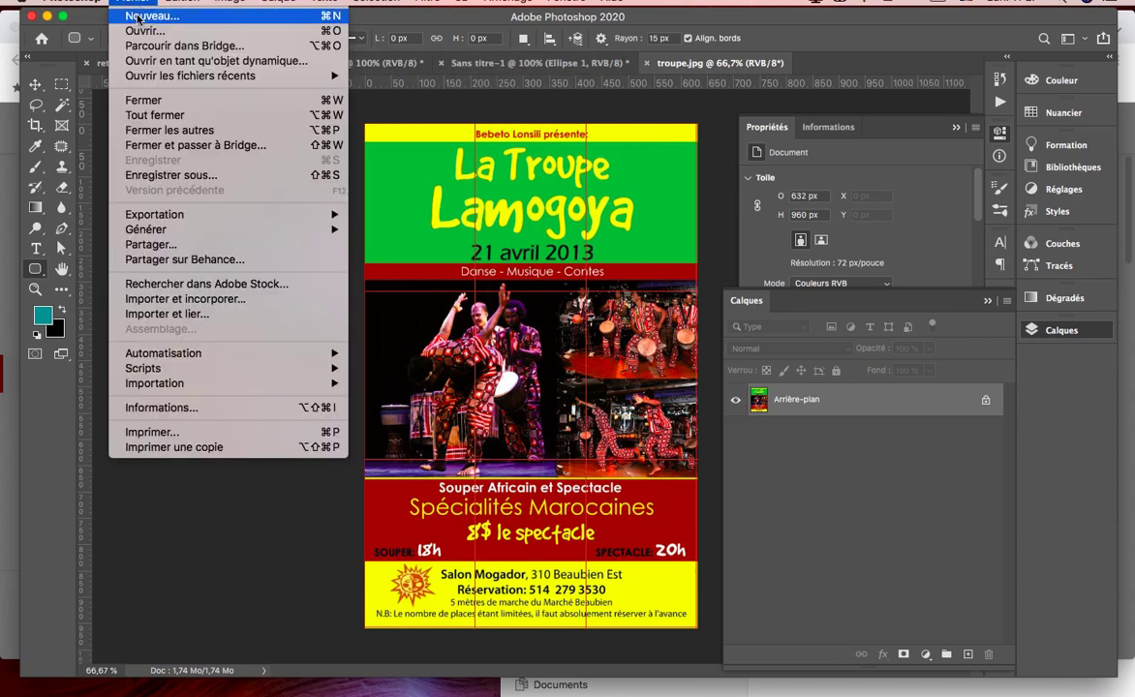
{"action": "left_click", "coordinate": [129, 3]}
{"action": "key", "text": "super+n"}
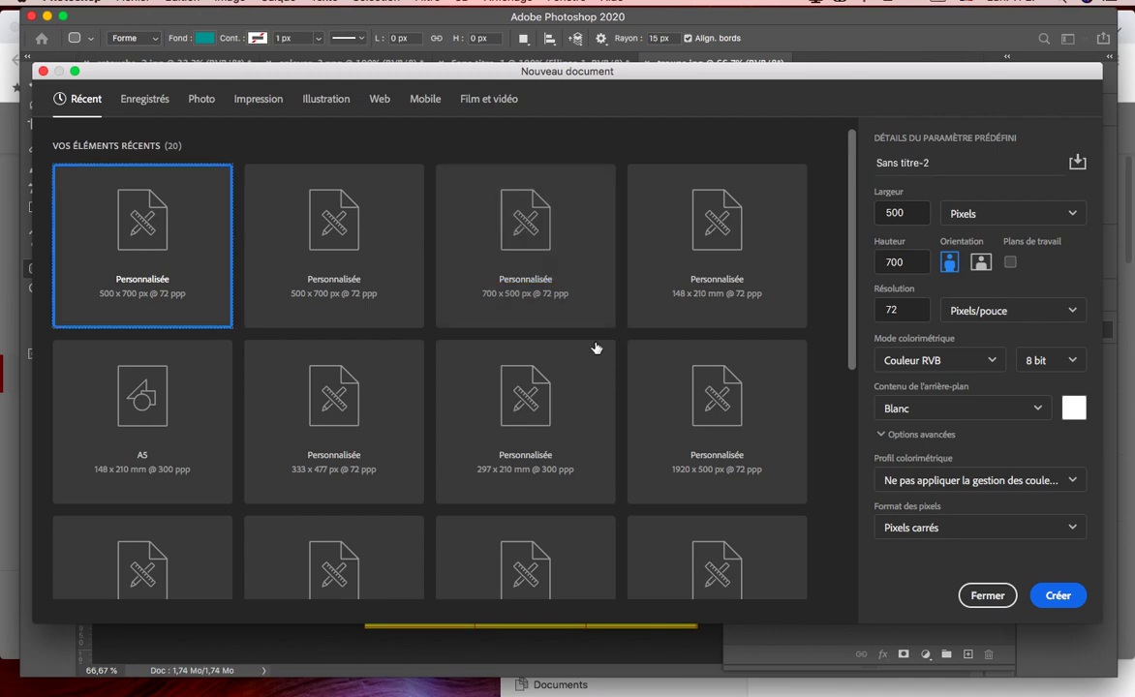
{"action": "left_click", "coordinate": [507, 265]}
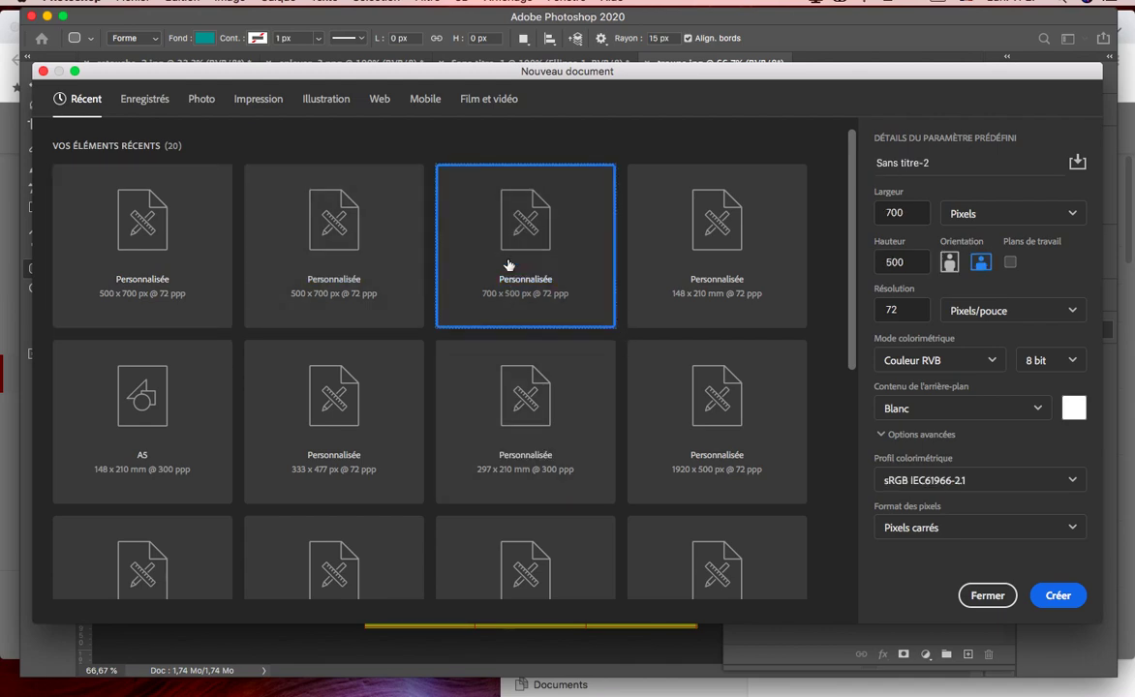
{"action": "left_click", "coordinate": [1058, 597]}
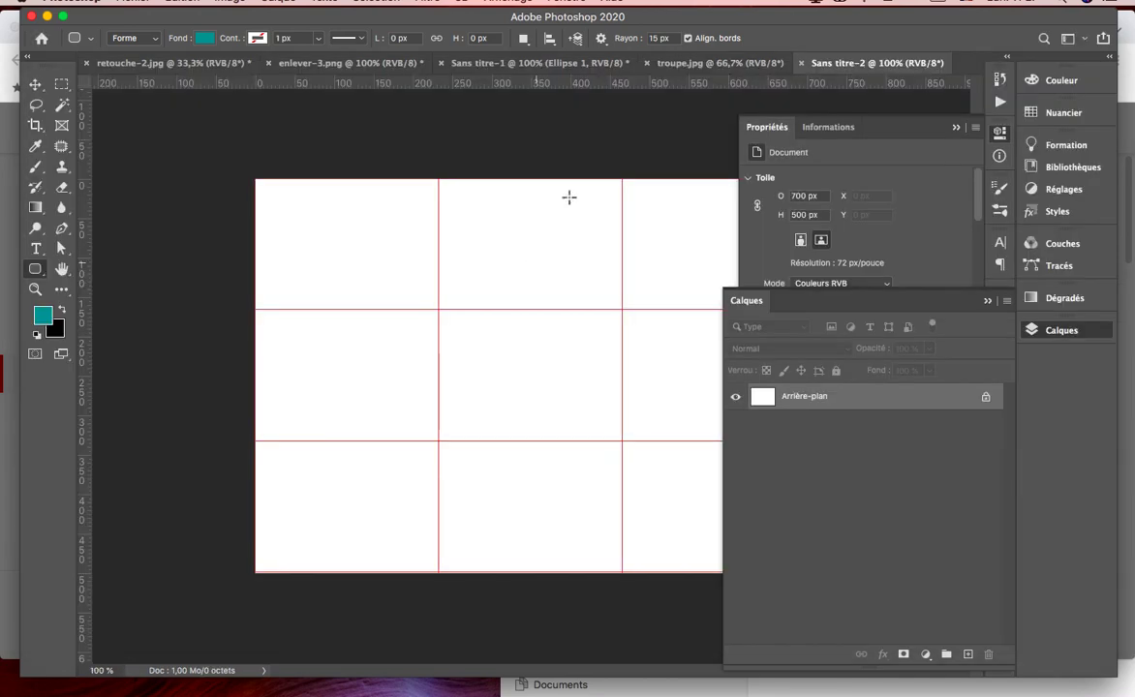
{"action": "left_click", "coordinate": [802, 64]}
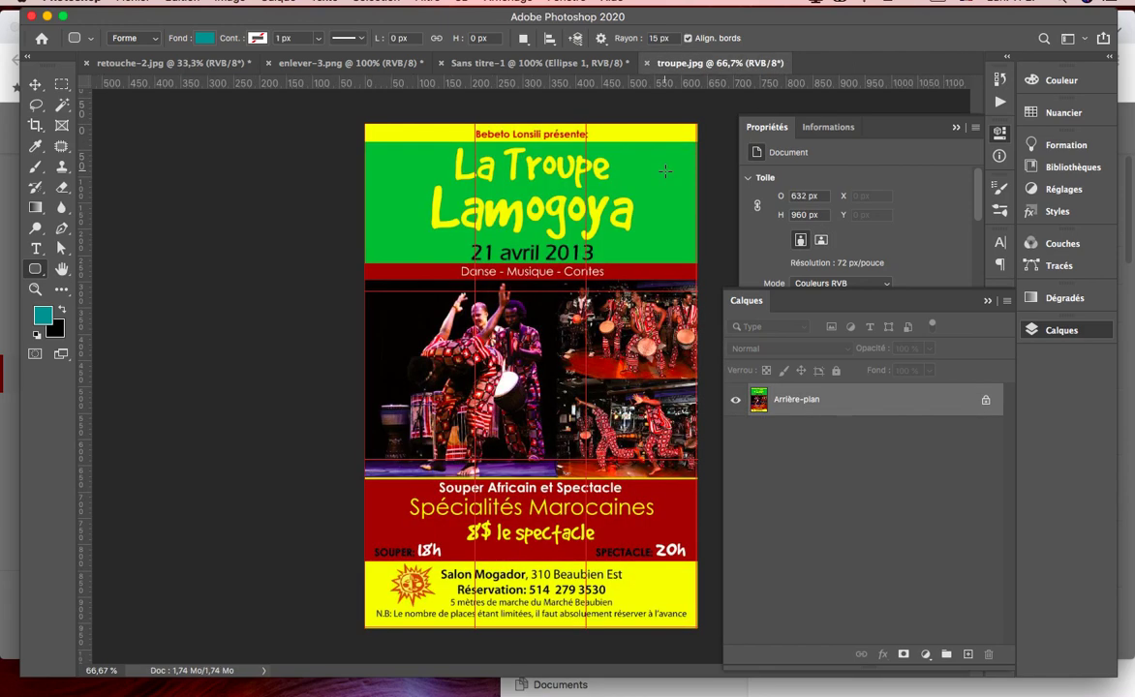
Create a new portrait document of 500 x 700 px at 72 ppp from the recent presets
{"action": "key", "text": "super+n"}
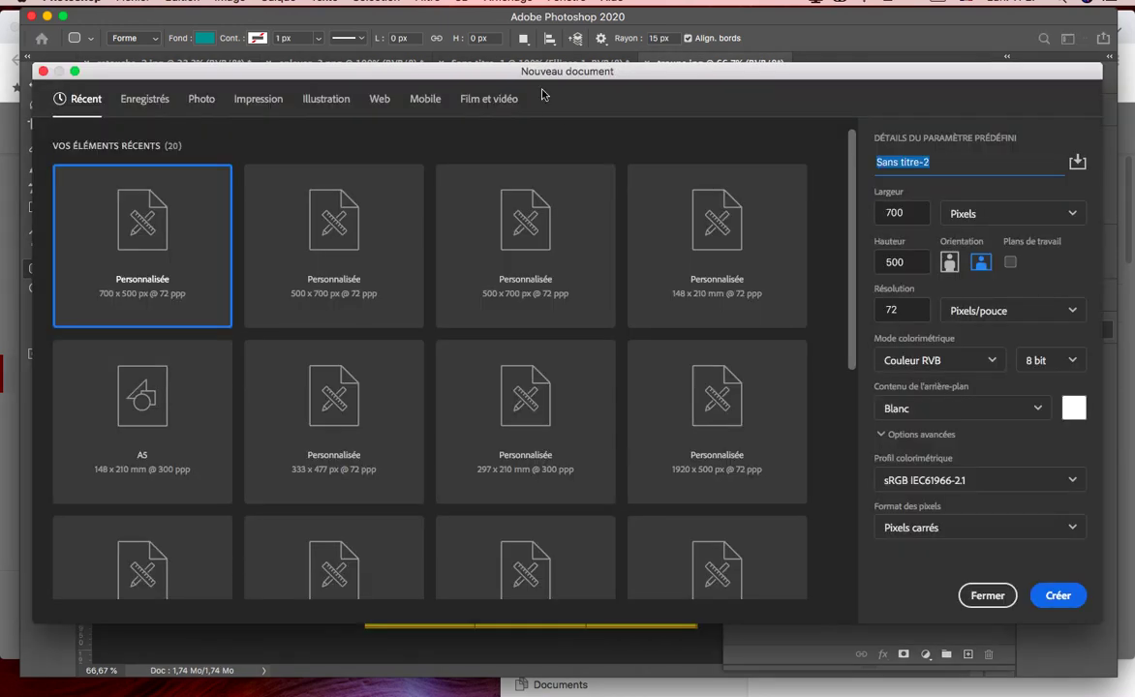
{"action": "left_click", "coordinate": [475, 249]}
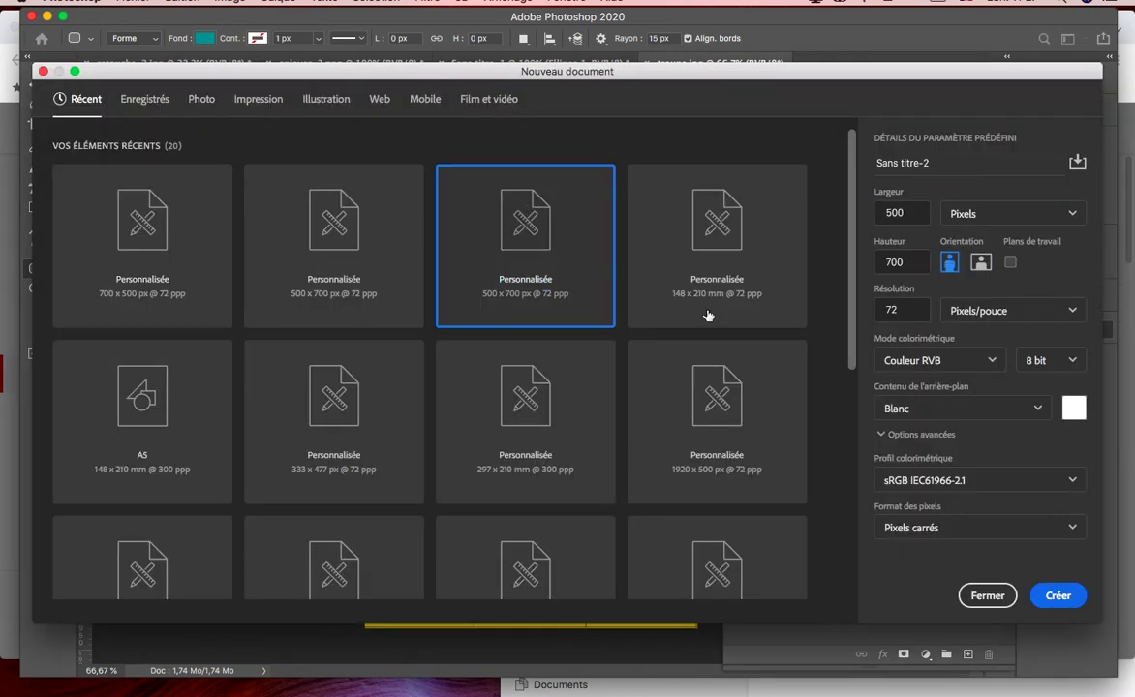
{"action": "left_click", "coordinate": [1041, 603]}
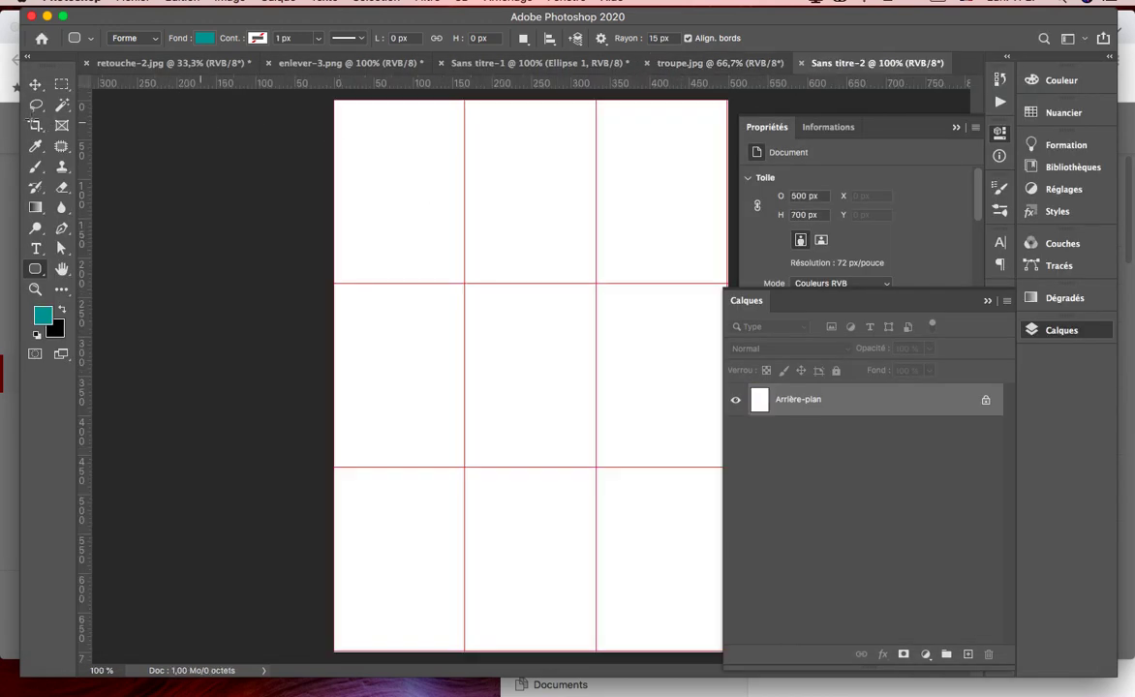
Draw a full-width rectangle of about 500 x 25 px along the page's upper edge and fill it with yellow
{"action": "right_click", "coordinate": [37, 259]}
{"action": "left_click", "coordinate": [60, 245]}
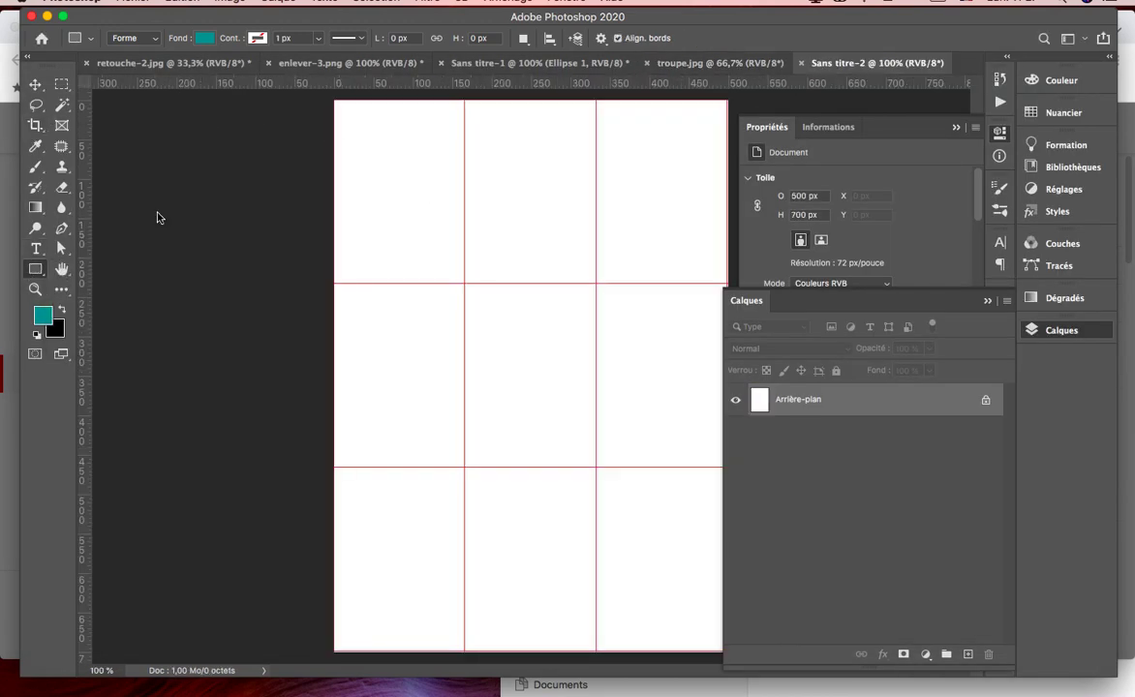
{"action": "left_click_drag", "start_coordinate": [336, 101], "coordinate": [732, 119]}
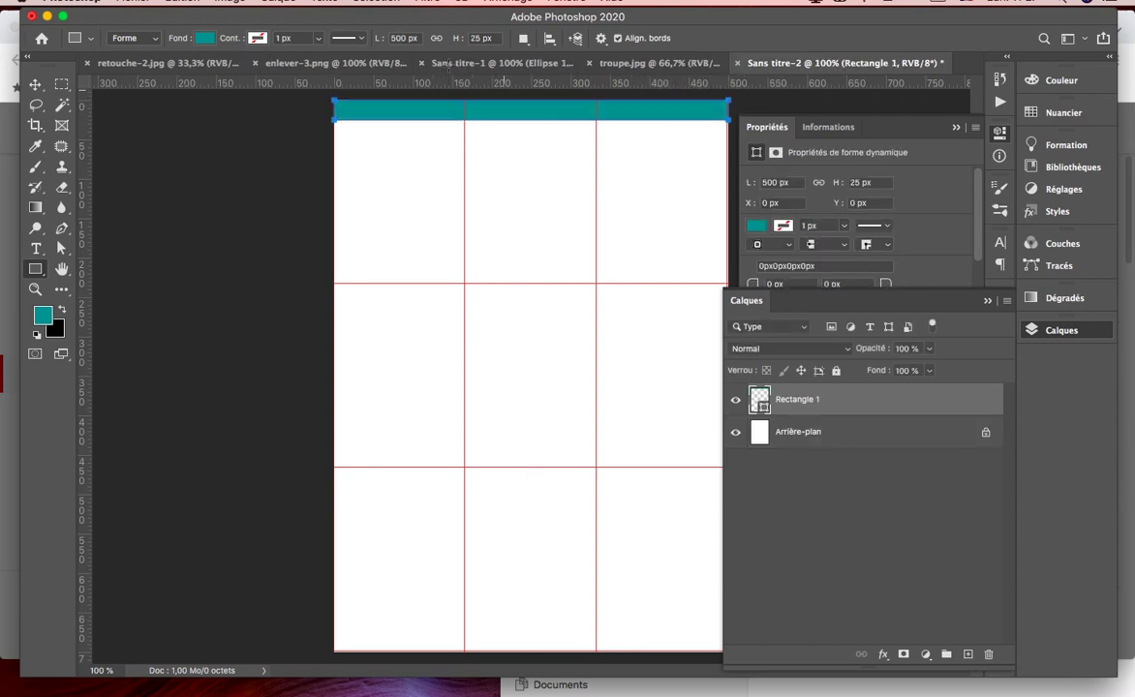
{"action": "left_click", "coordinate": [204, 37]}
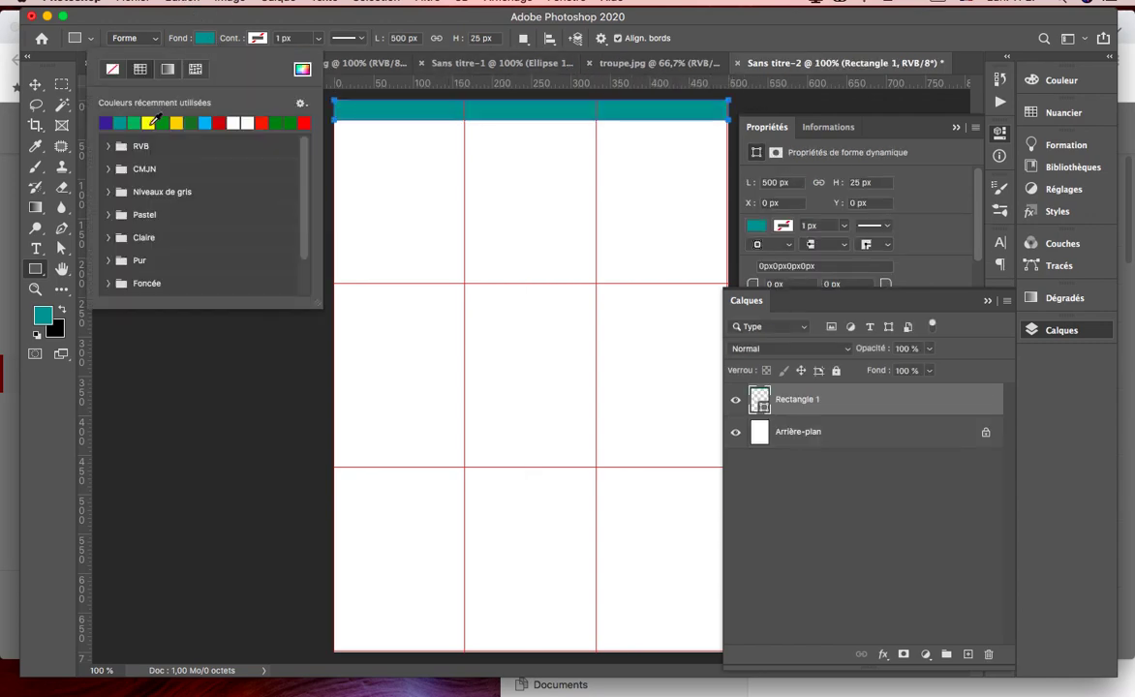
{"action": "left_click", "coordinate": [147, 122]}
{"action": "left_click", "coordinate": [897, 406]}
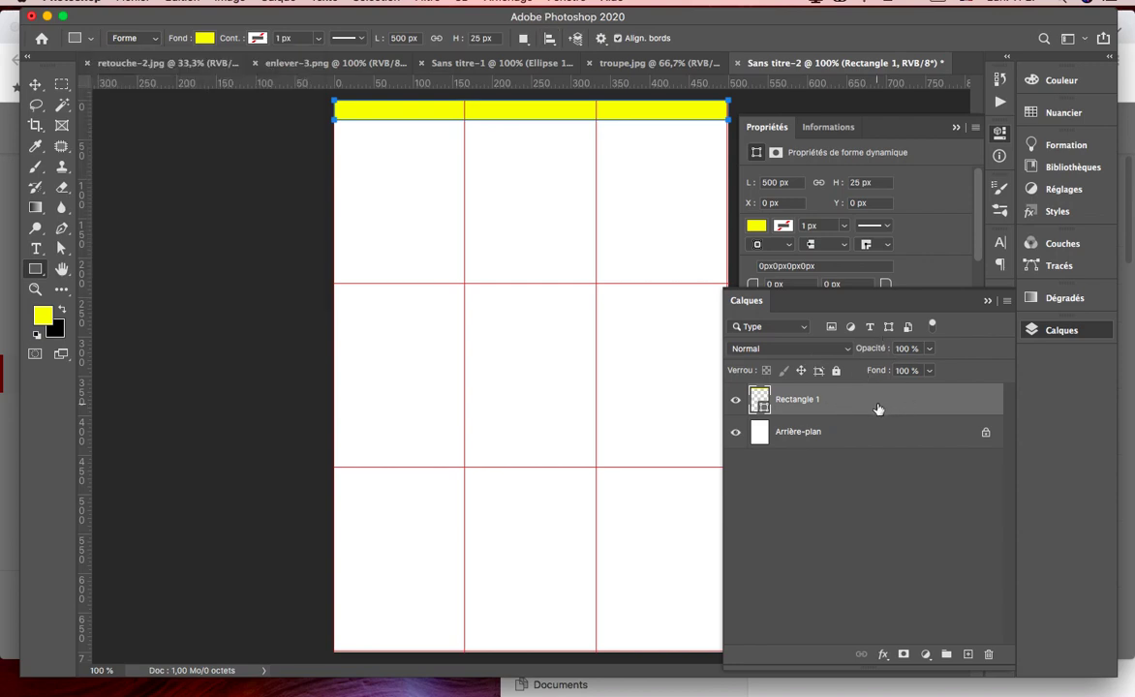
Add a new layer above the yellow band and set the Type tool's text colour to dark red 9d0e0e
{"action": "left_click", "coordinate": [969, 656]}
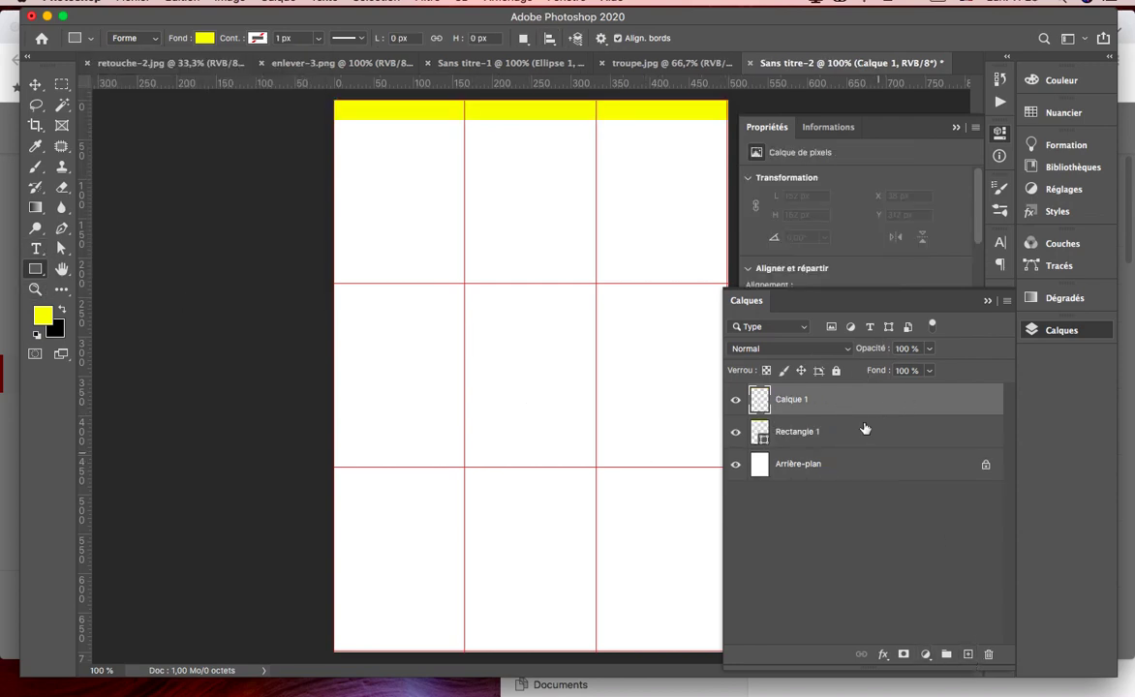
{"action": "left_click", "coordinate": [37, 251]}
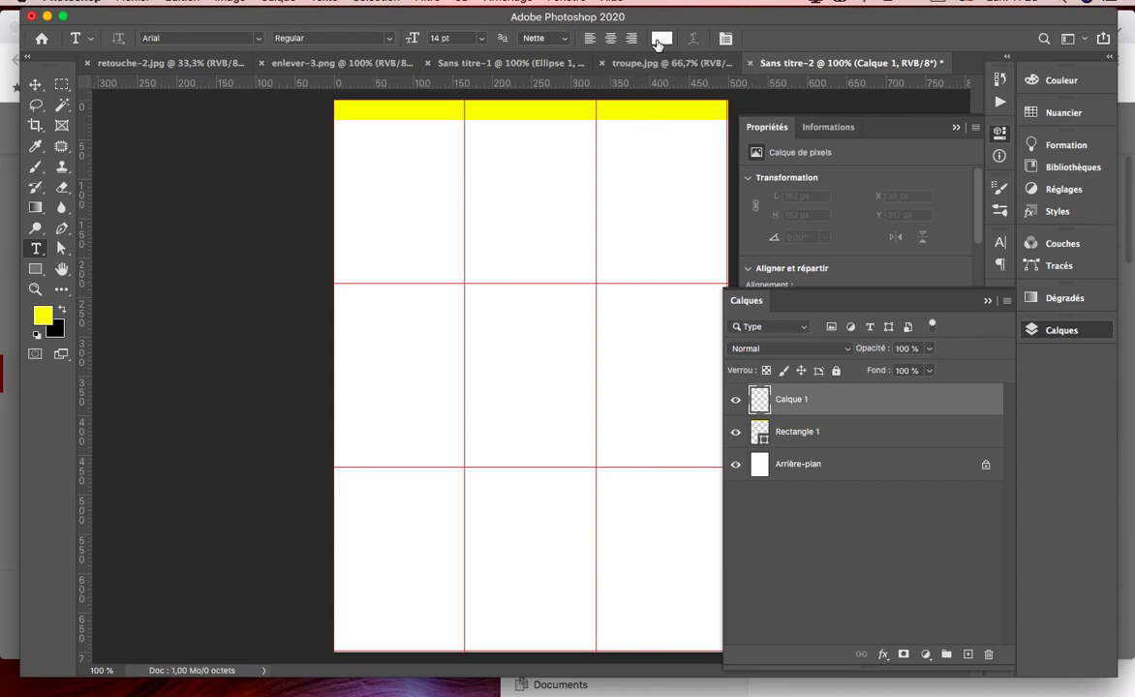
{"action": "left_click", "coordinate": [659, 39]}
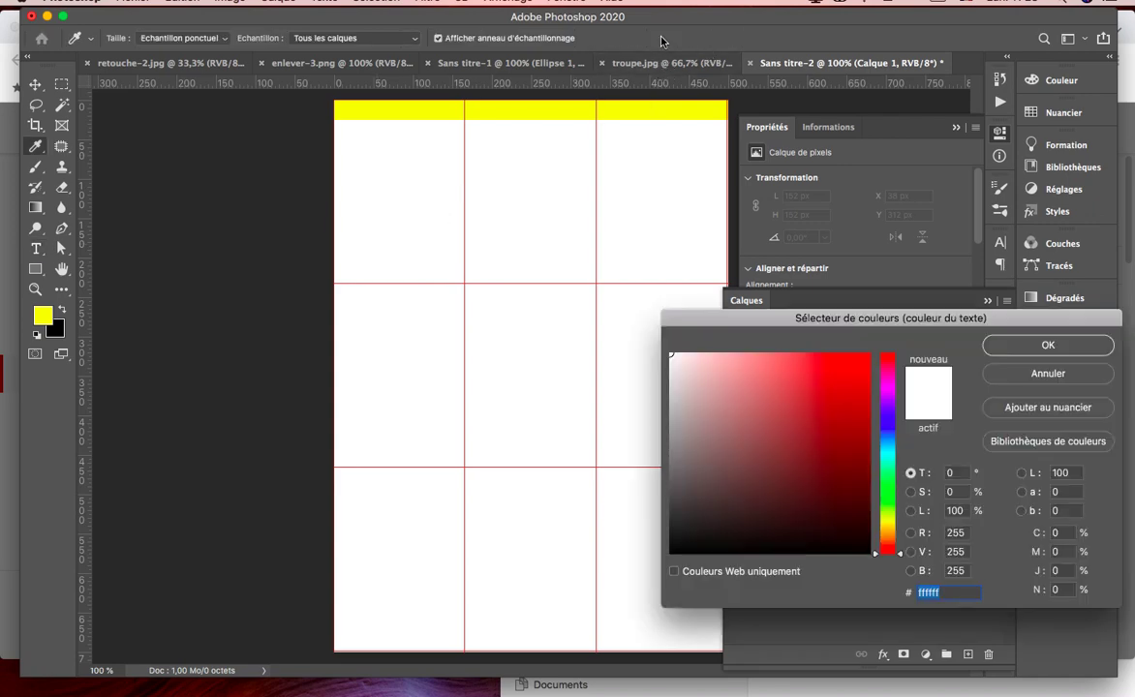
{"action": "left_click", "coordinate": [852, 430]}
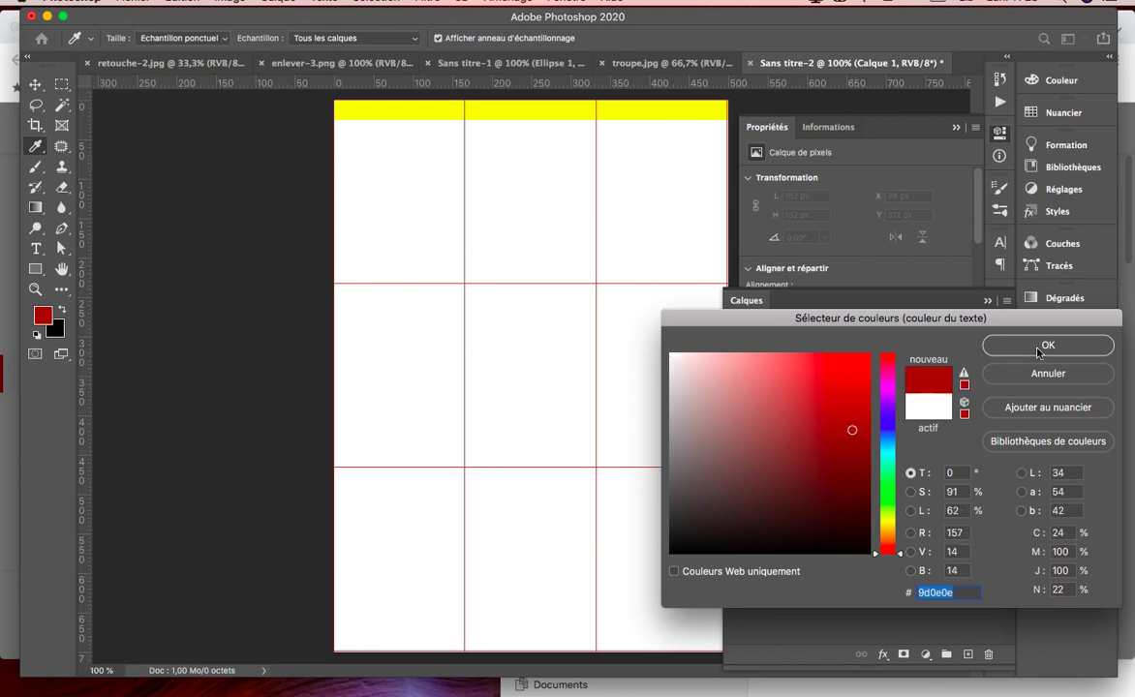
{"action": "left_click", "coordinate": [1038, 352]}
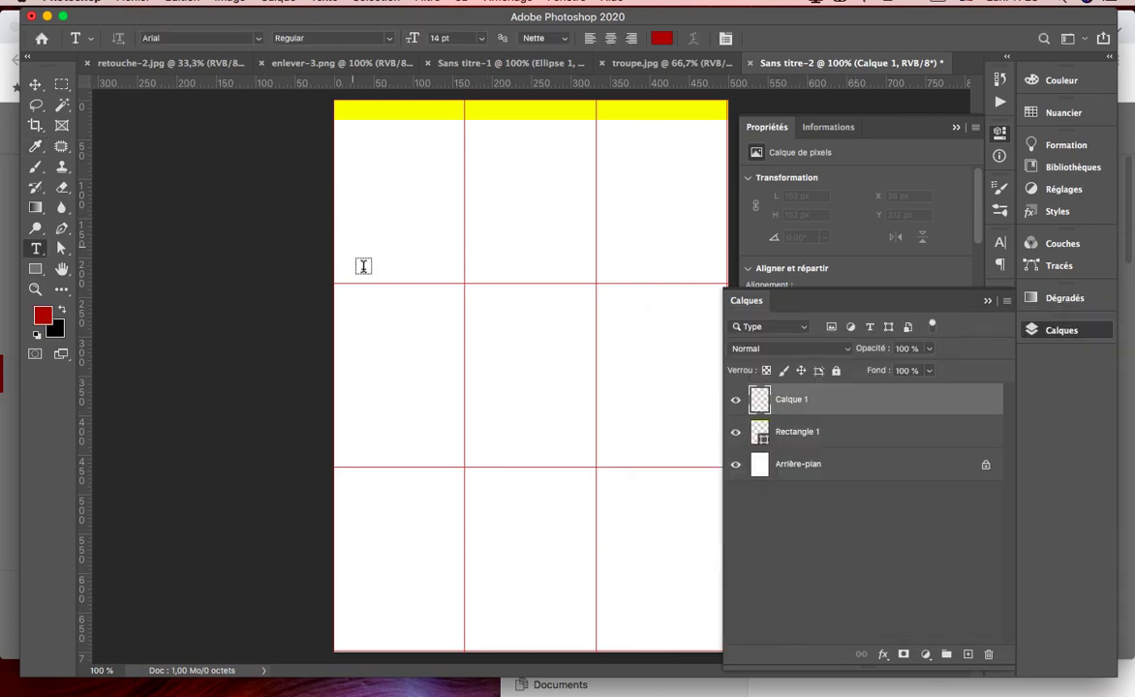
Write a text line with the presenter's surname followed by "présente :" and move it to the middle of the yellow band
{"action": "left_click", "coordinate": [353, 245]}
{"action": "key", "text": "Left"}
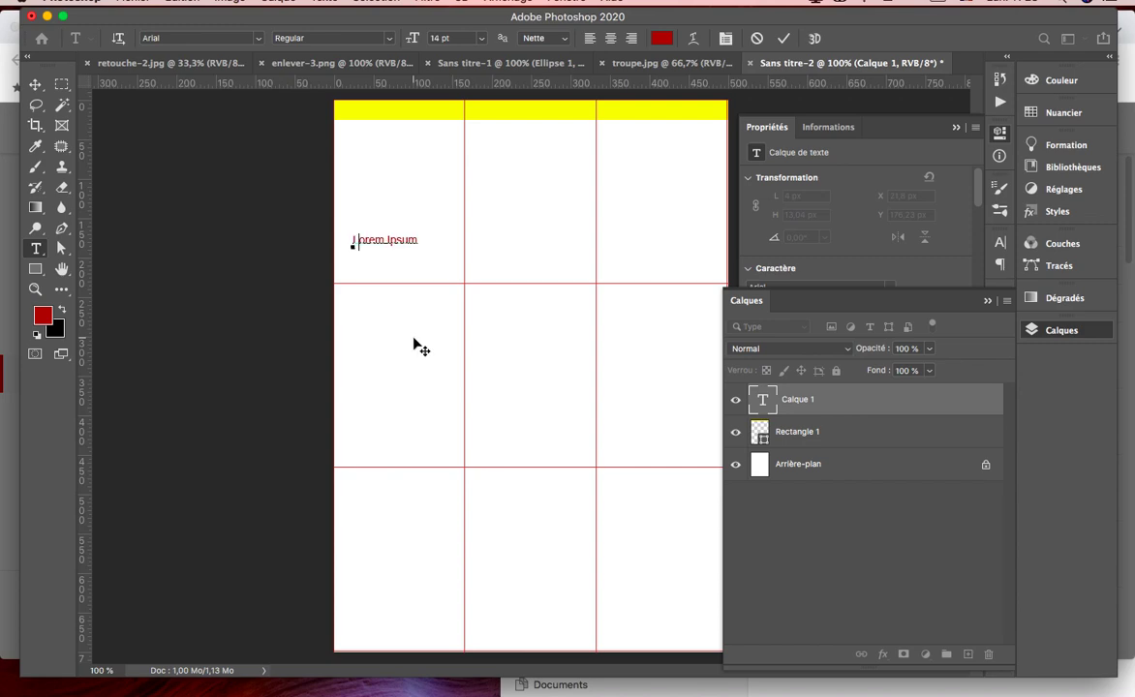
{"action": "type", "text": "Jan"}
{"action": "type", "text": "sili présen"}
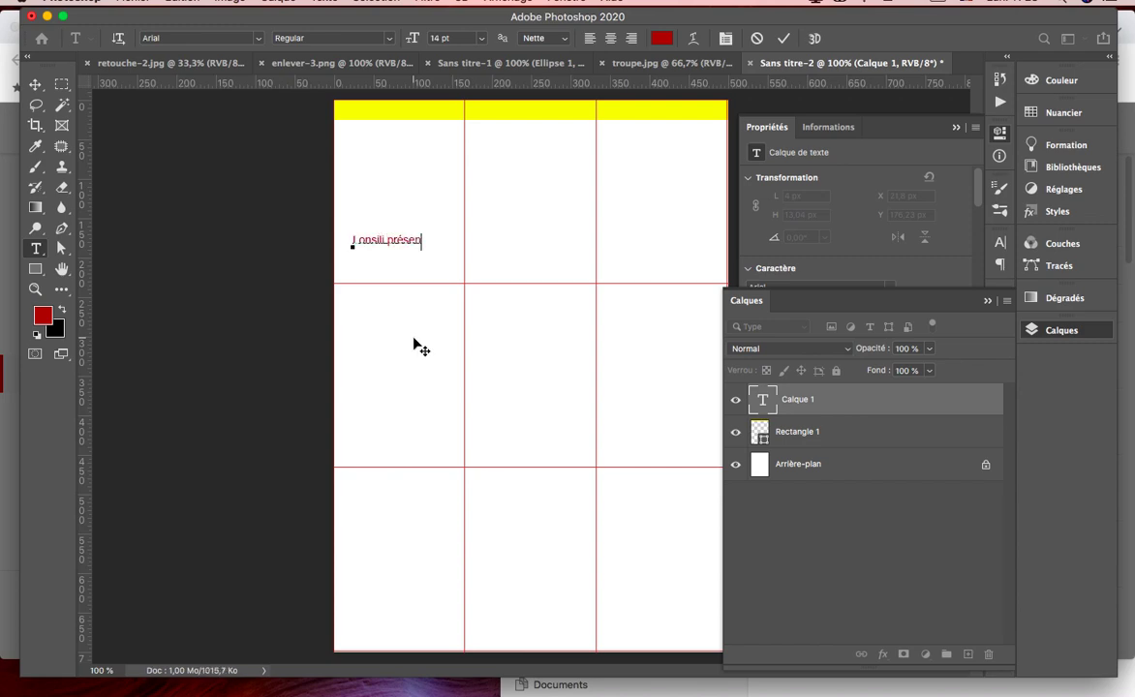
{"action": "type", "text": "te :"}
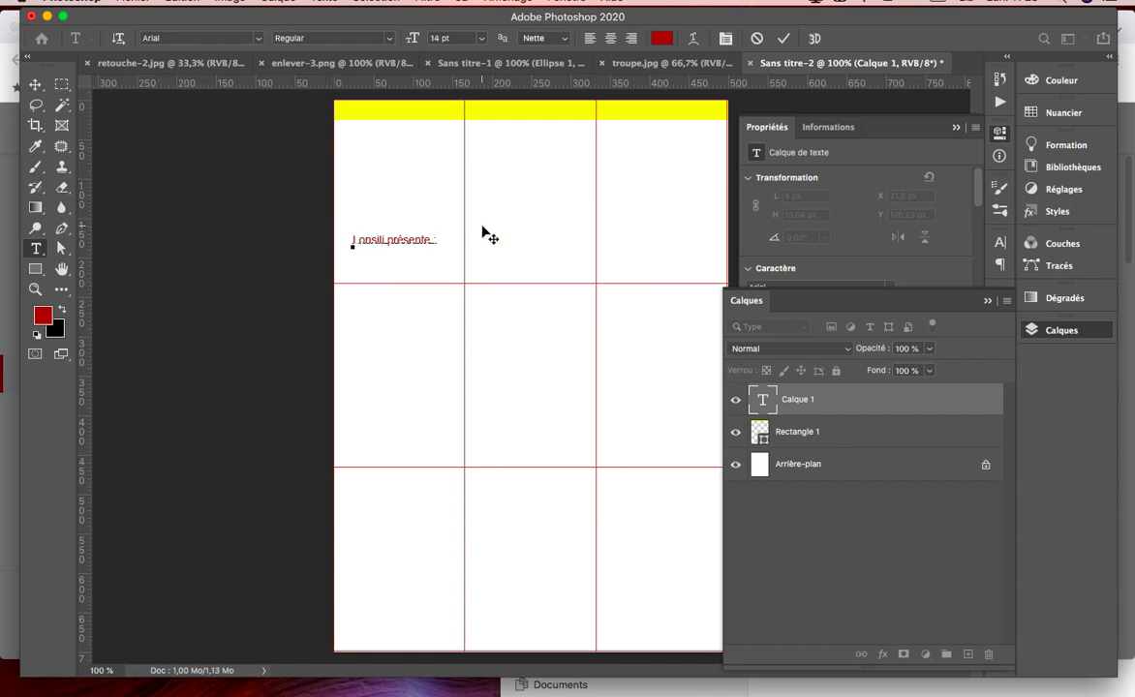
{"action": "left_click", "coordinate": [785, 39]}
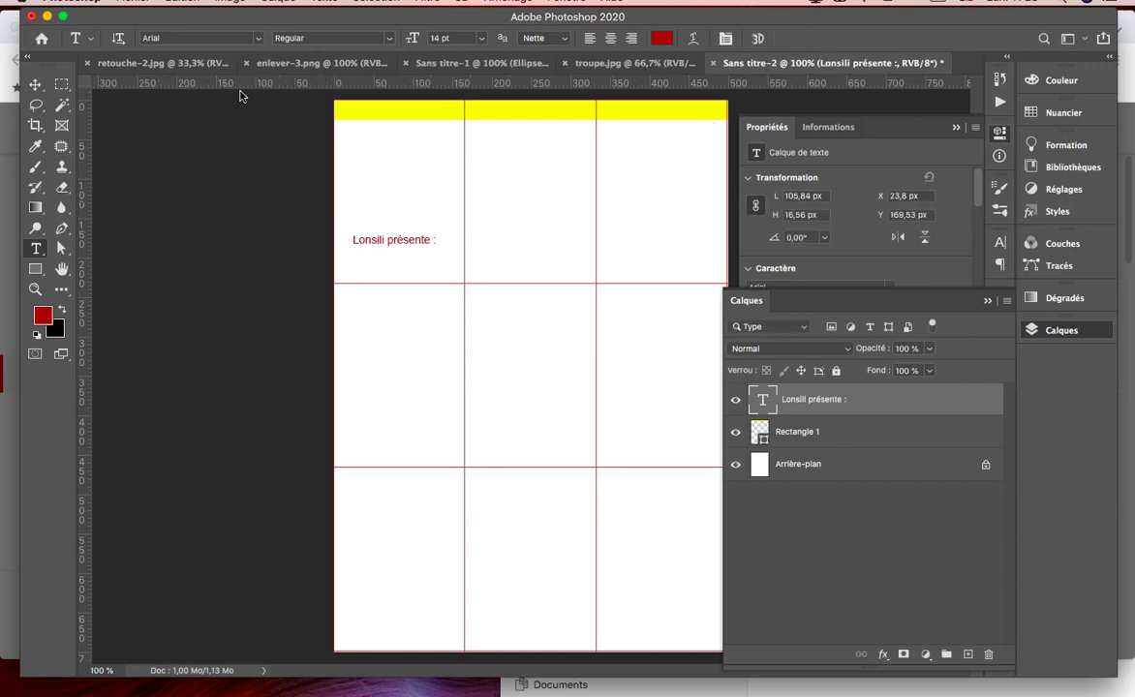
{"action": "left_click", "coordinate": [35, 85]}
{"action": "left_click_drag", "start_coordinate": [425, 247], "coordinate": [558, 117]}
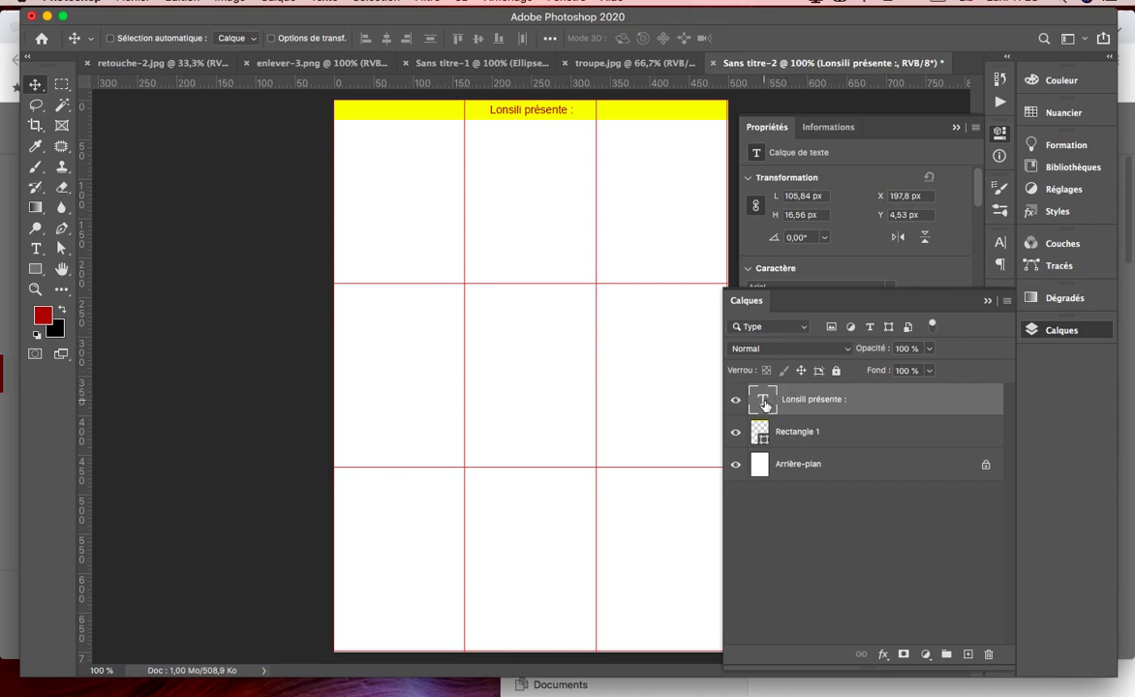
Set the presenter text line to Arial Bold and return to the Move tool
{"action": "double_click", "coordinate": [764, 405]}
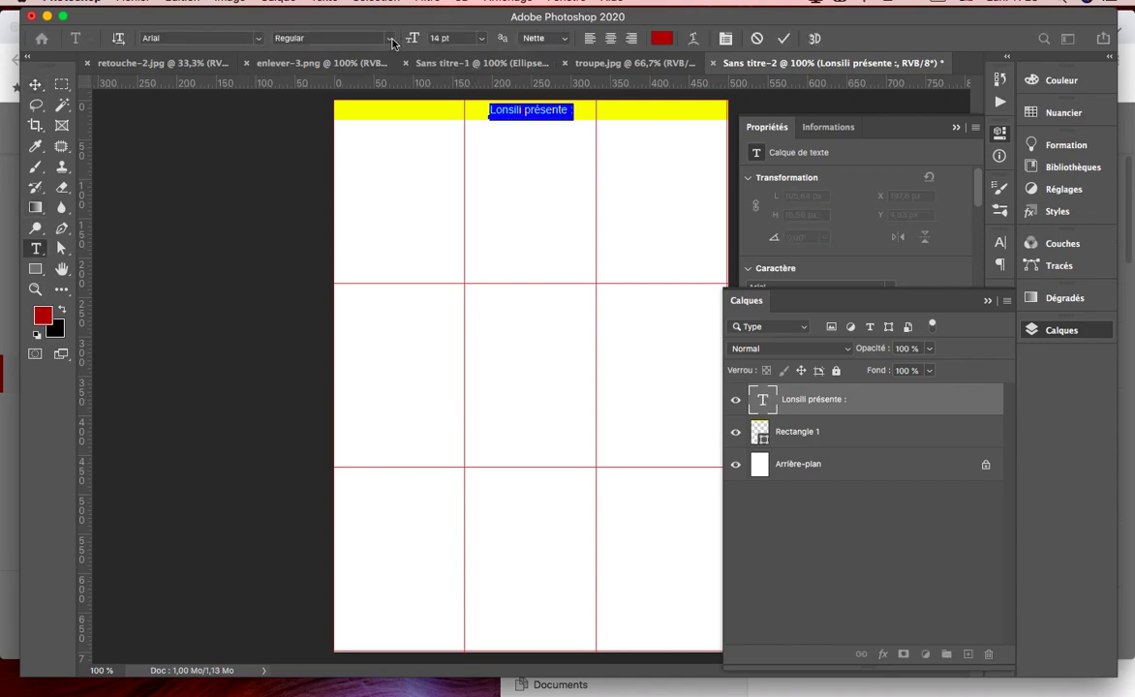
{"action": "left_click", "coordinate": [363, 38]}
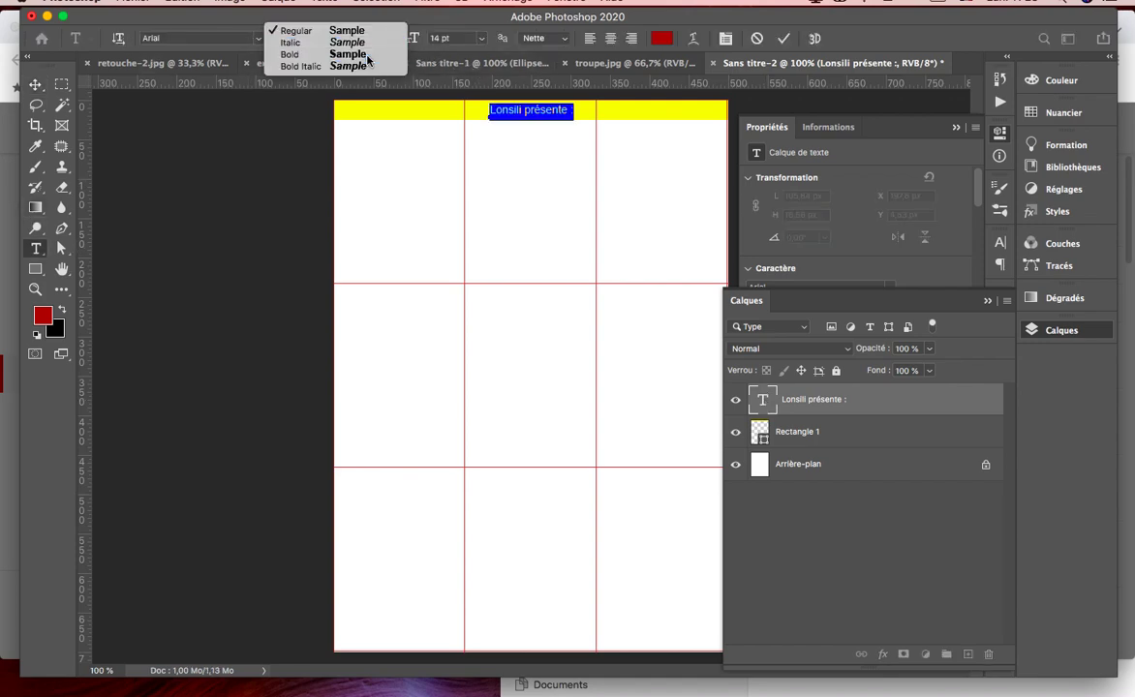
{"action": "left_click", "coordinate": [349, 54]}
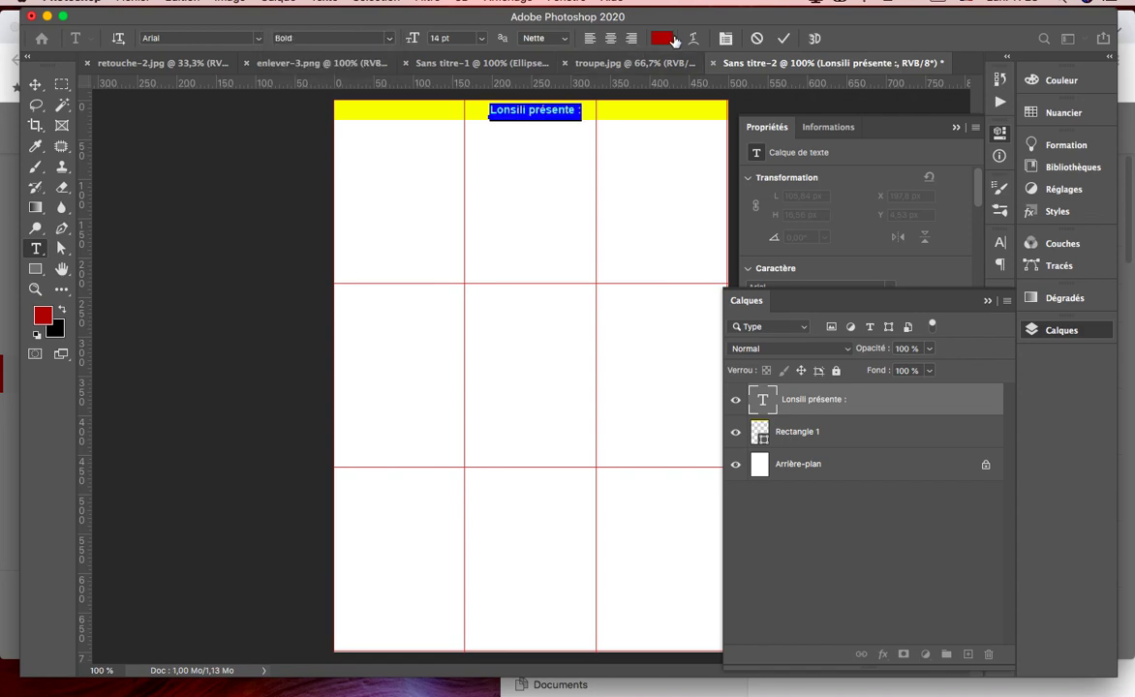
{"action": "left_click", "coordinate": [783, 39]}
{"action": "key", "text": "v"}
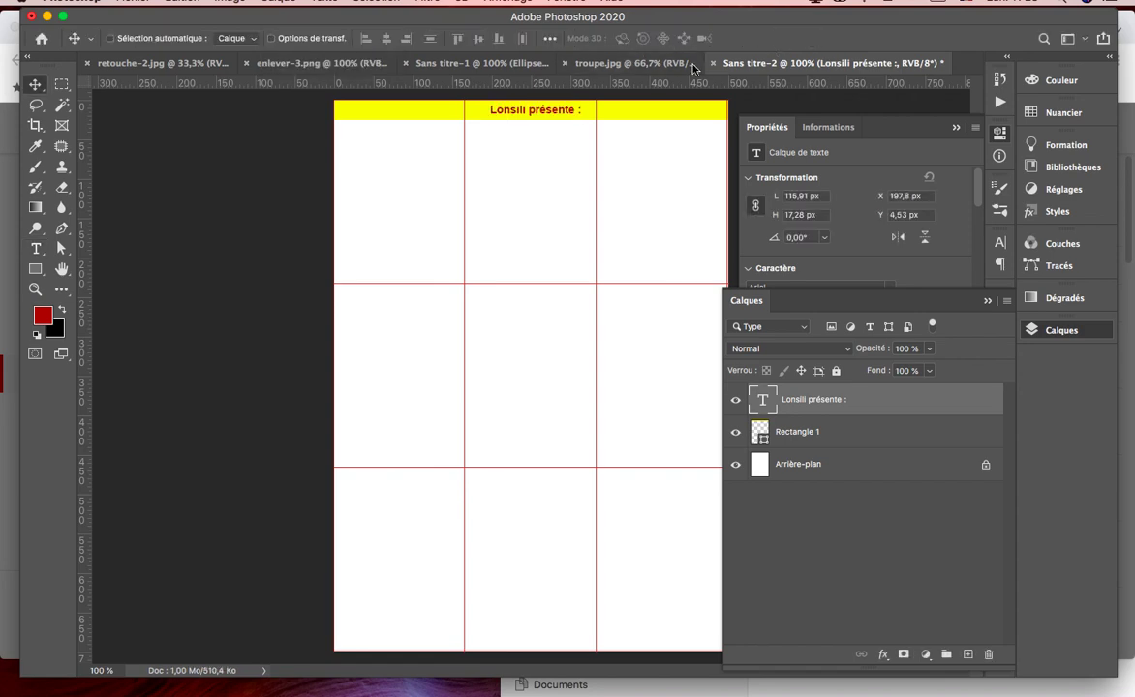
Take the dark red from the troupe.jpg poster with the Eyedropper and recolour the presenter text line with 961a10
{"action": "left_click", "coordinate": [642, 65]}
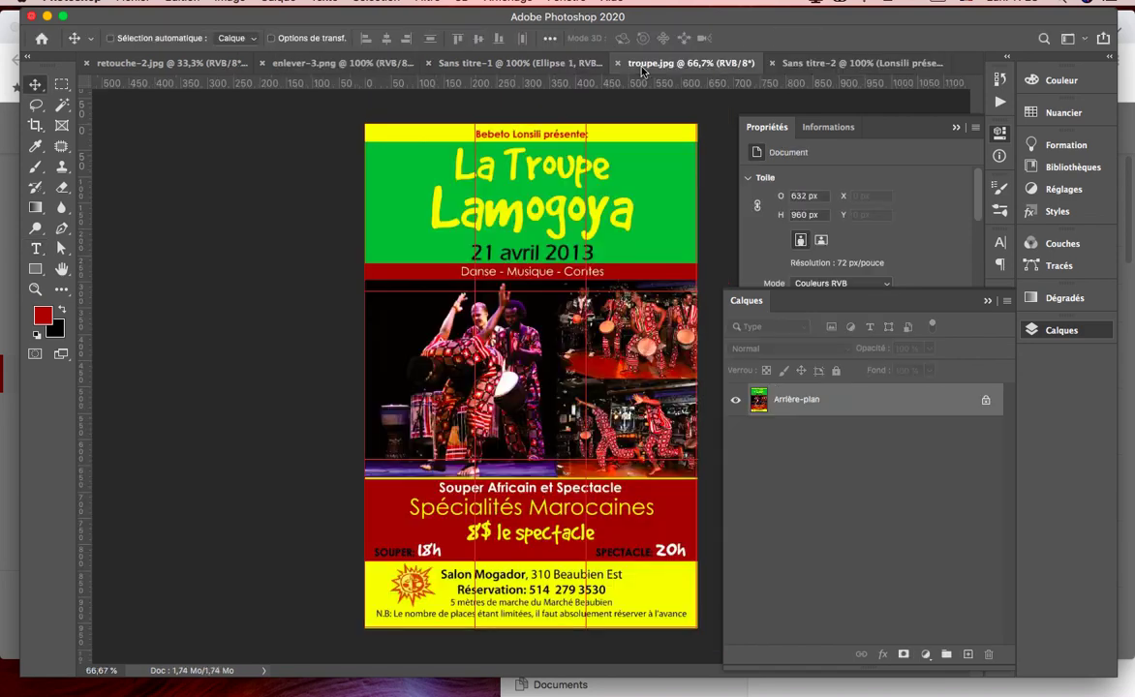
{"action": "left_click", "coordinate": [34, 149]}
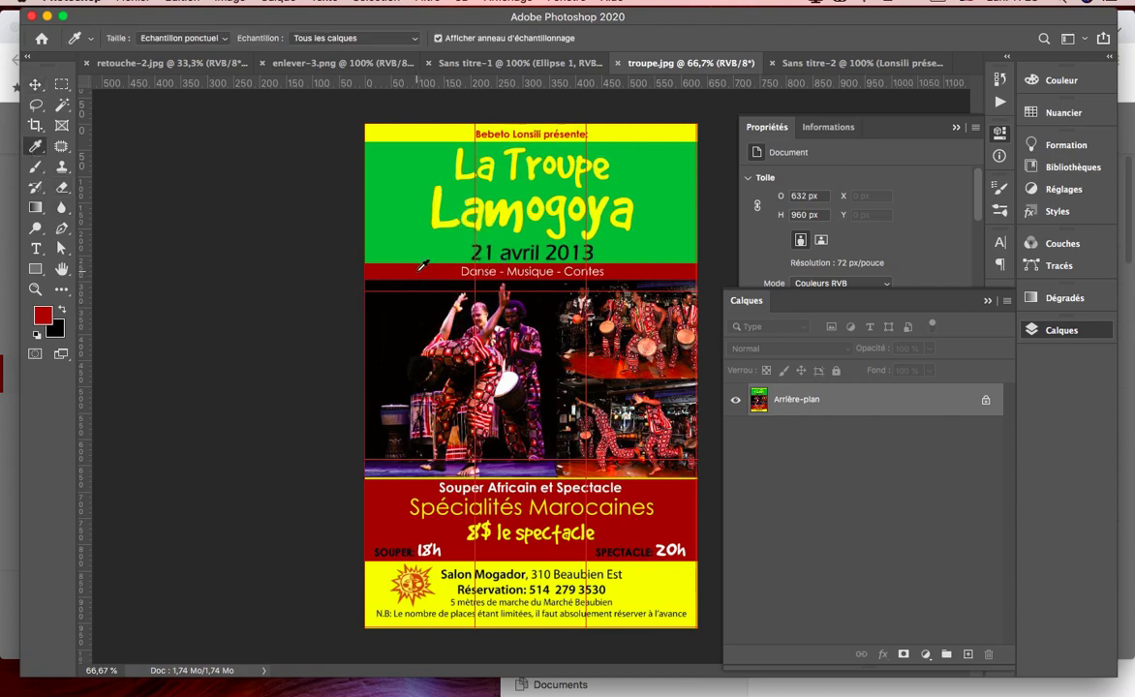
{"action": "left_click", "coordinate": [825, 65]}
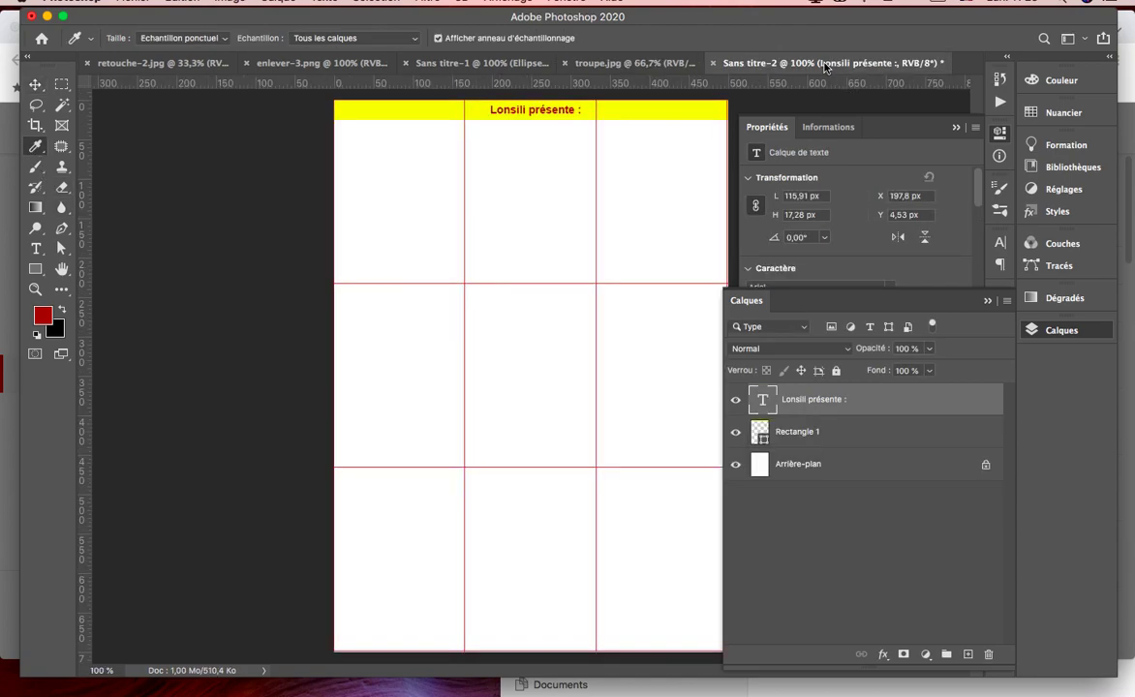
{"action": "double_click", "coordinate": [764, 404]}
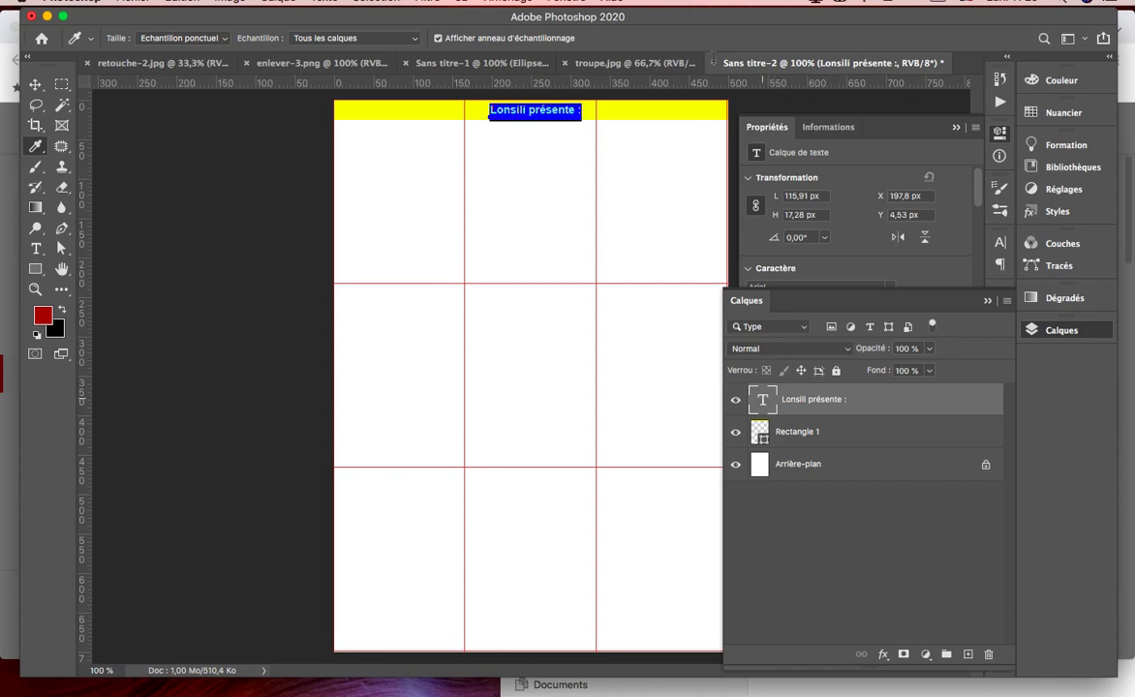
{"action": "left_click", "coordinate": [489, 112]}
{"action": "left_click", "coordinate": [662, 38]}
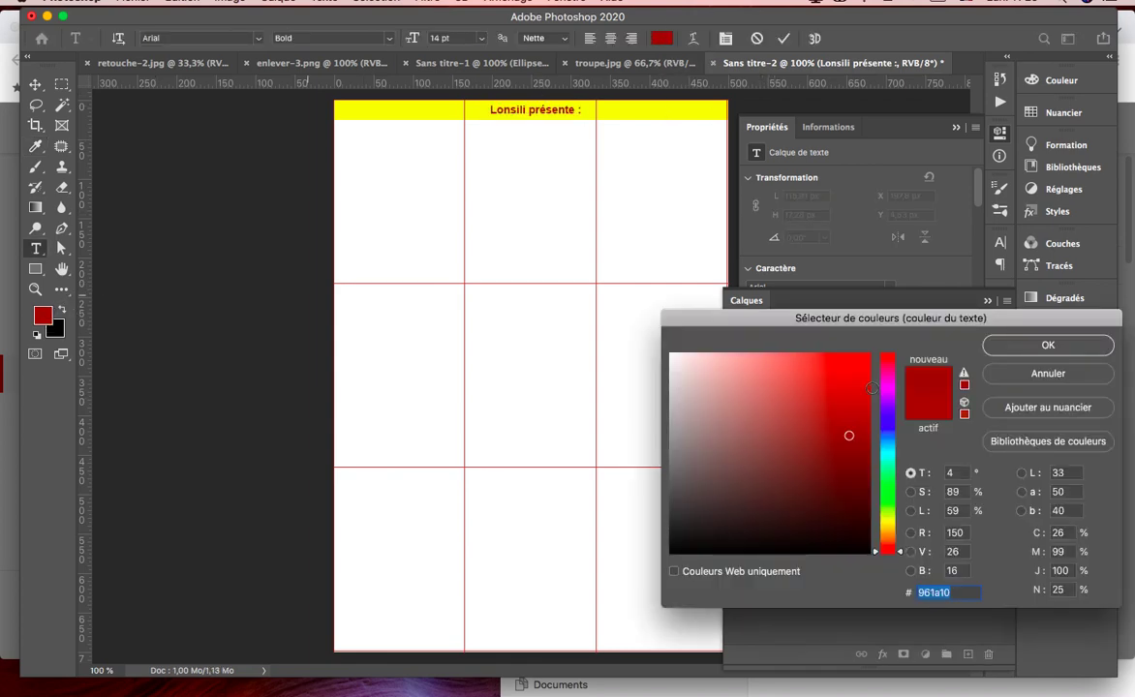
{"action": "left_click", "coordinate": [1048, 347]}
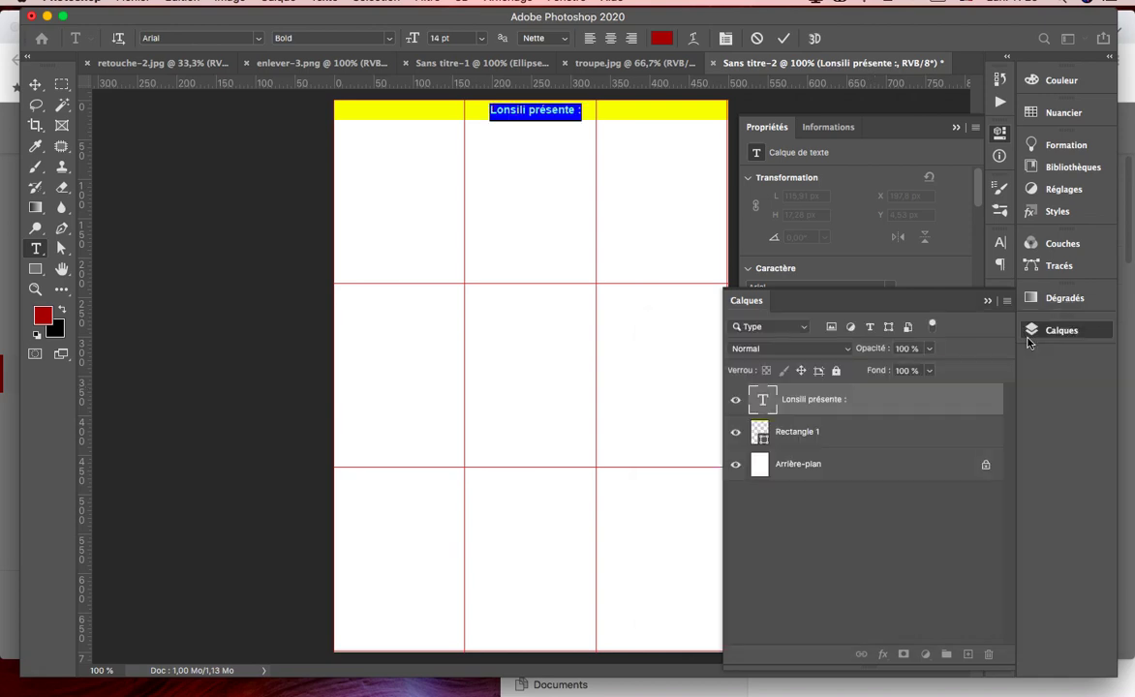
{"action": "left_click", "coordinate": [788, 38]}
{"action": "key", "text": "i"}
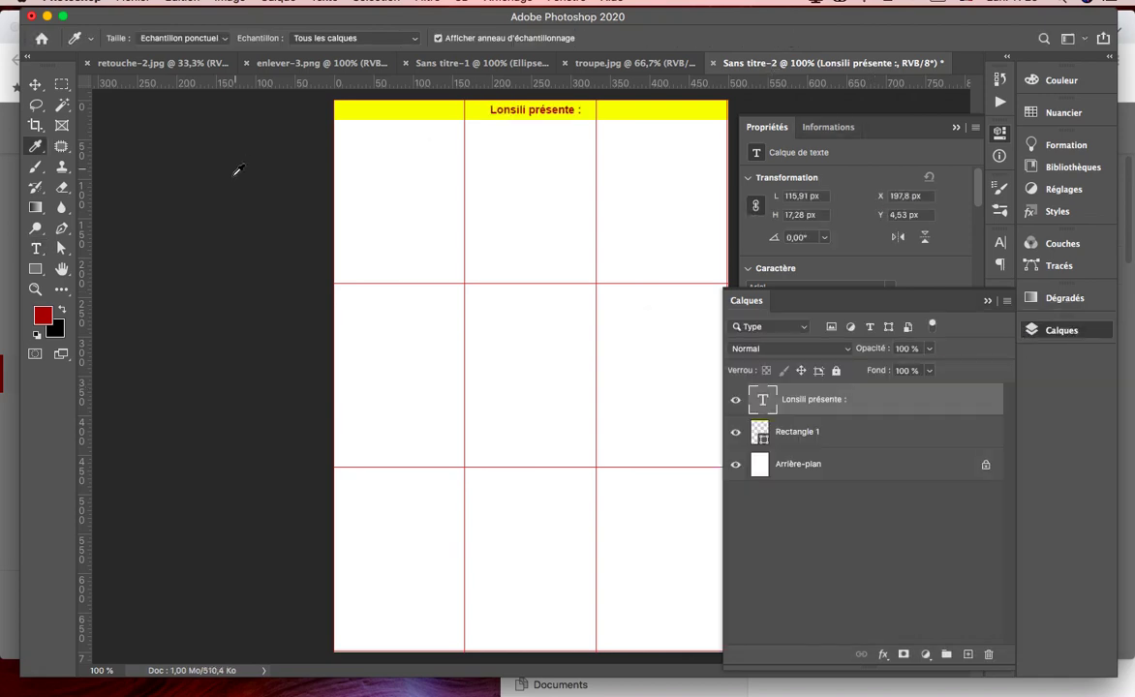
Add a new layer and draw a full-width rectangle of about 500 x 177 px directly below the yellow band
{"action": "left_click", "coordinate": [967, 654]}
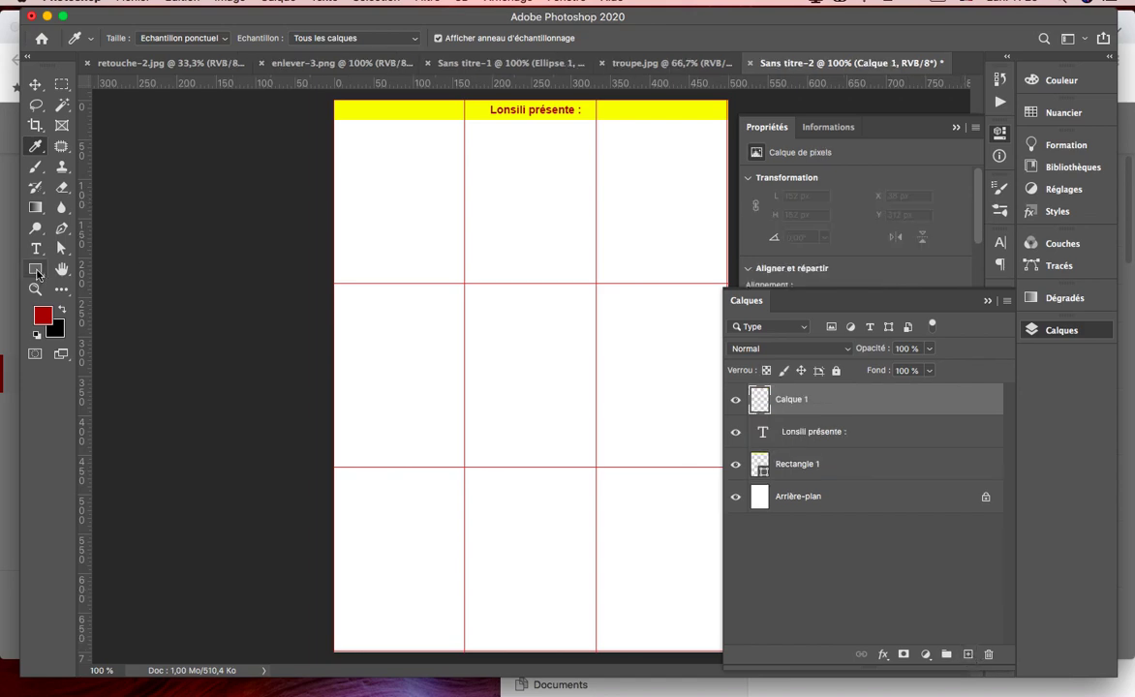
{"action": "key", "text": "u"}
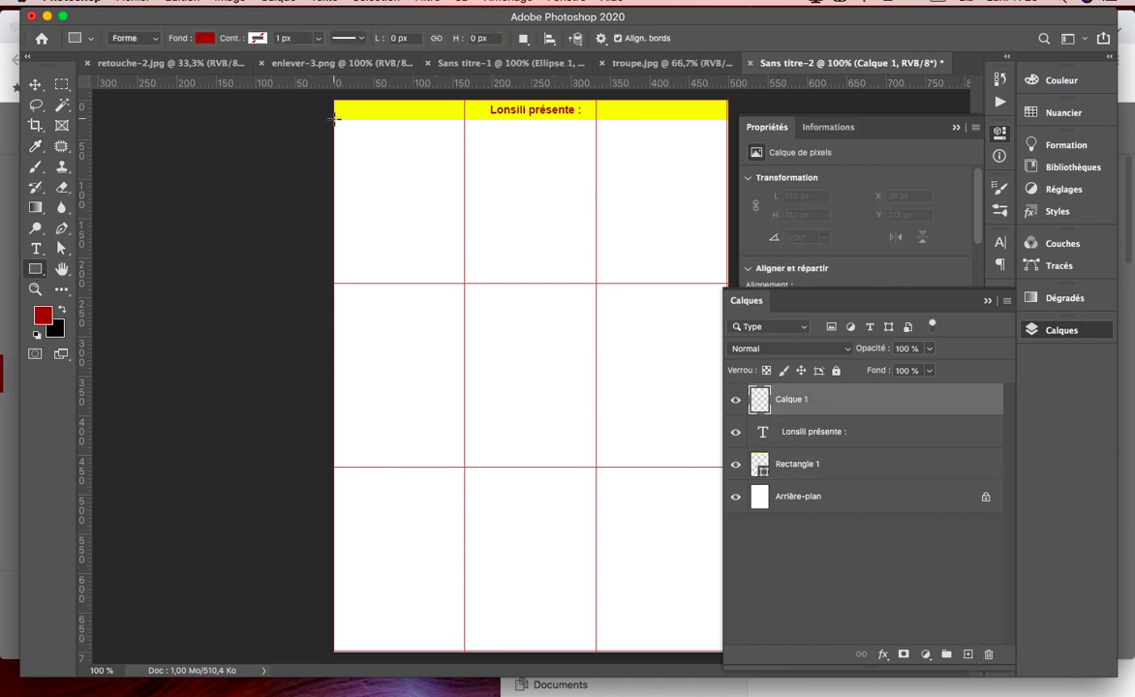
{"action": "left_click_drag", "start_coordinate": [334, 118], "coordinate": [741, 258]}
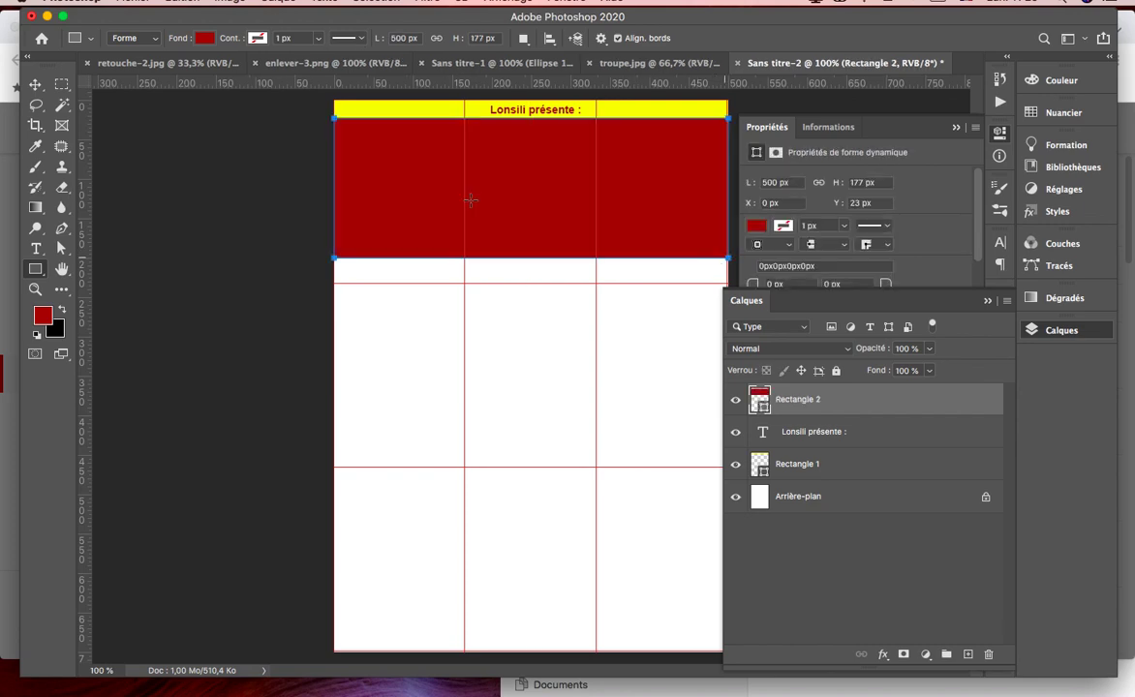
Take the green from the troupe.jpg poster with the Eyedropper and recolour the new rectangle with 3bb32e
{"action": "left_click", "coordinate": [615, 64]}
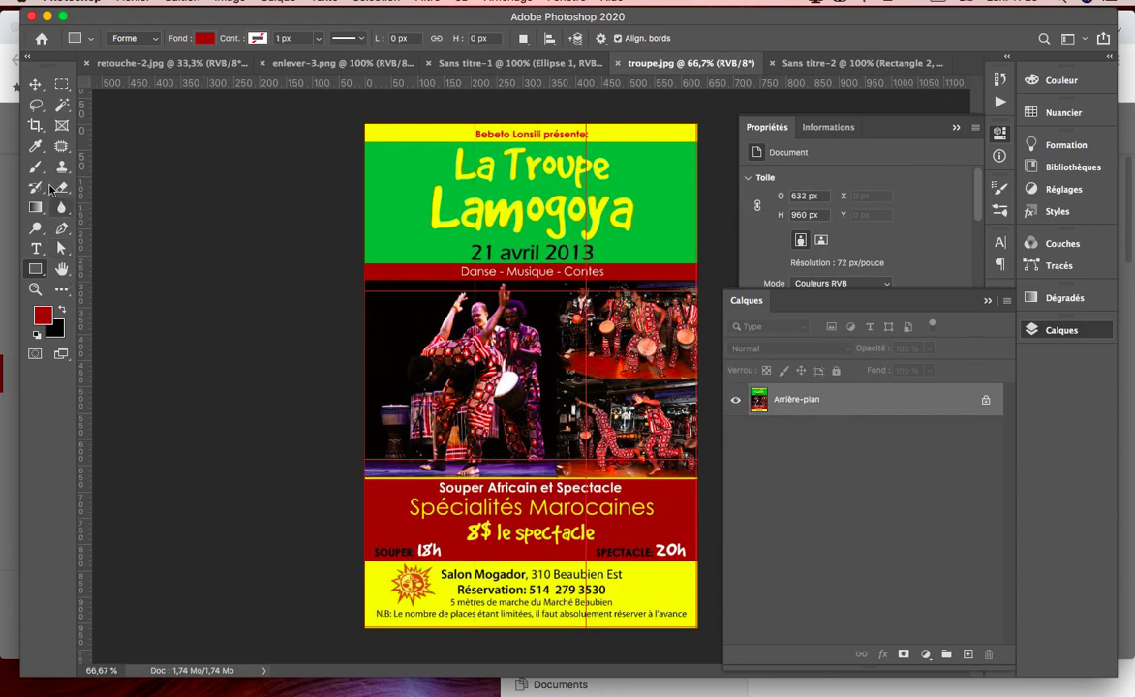
{"action": "left_click", "coordinate": [36, 146]}
{"action": "left_click", "coordinate": [418, 212]}
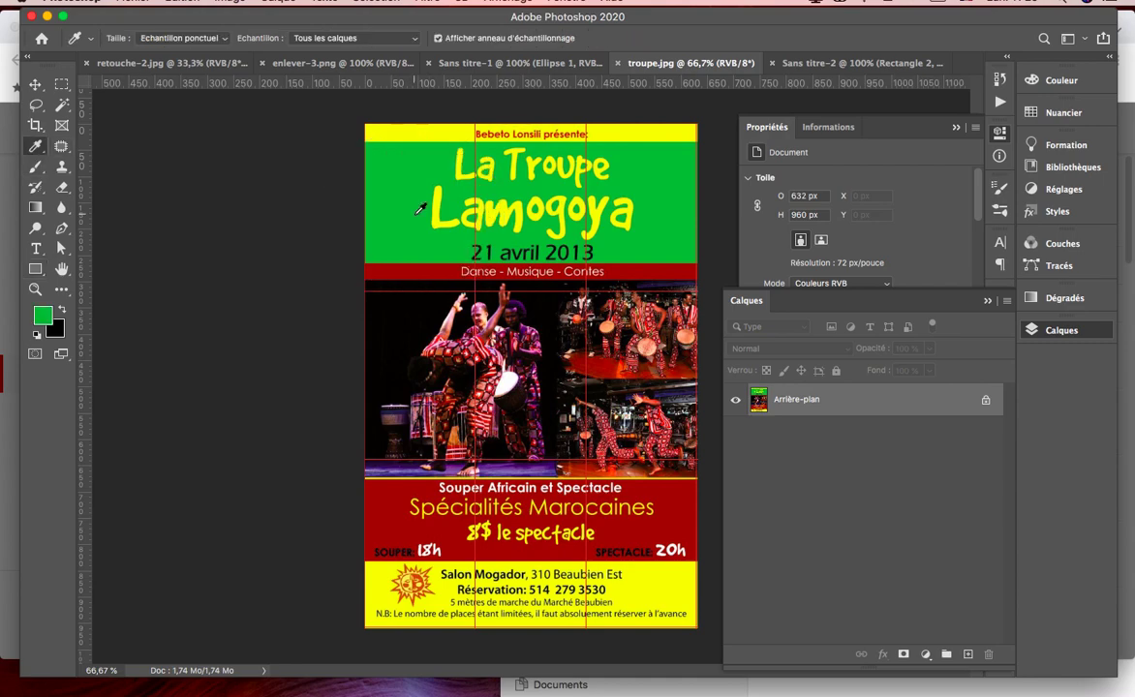
{"action": "left_click", "coordinate": [830, 64]}
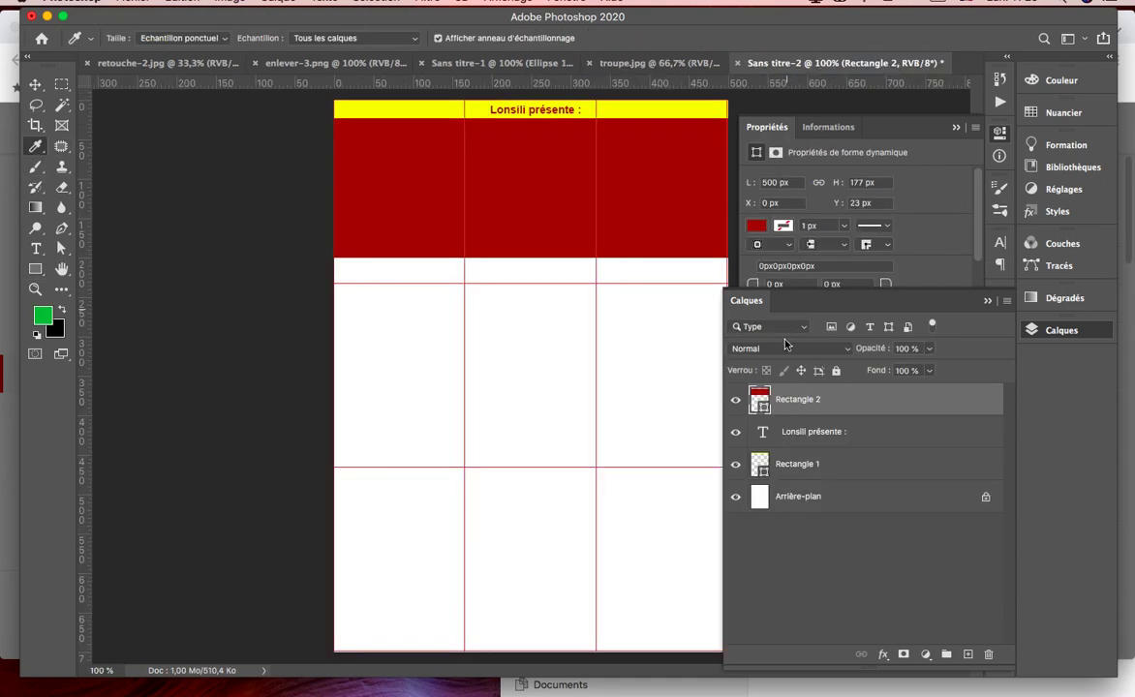
{"action": "double_click", "coordinate": [759, 401]}
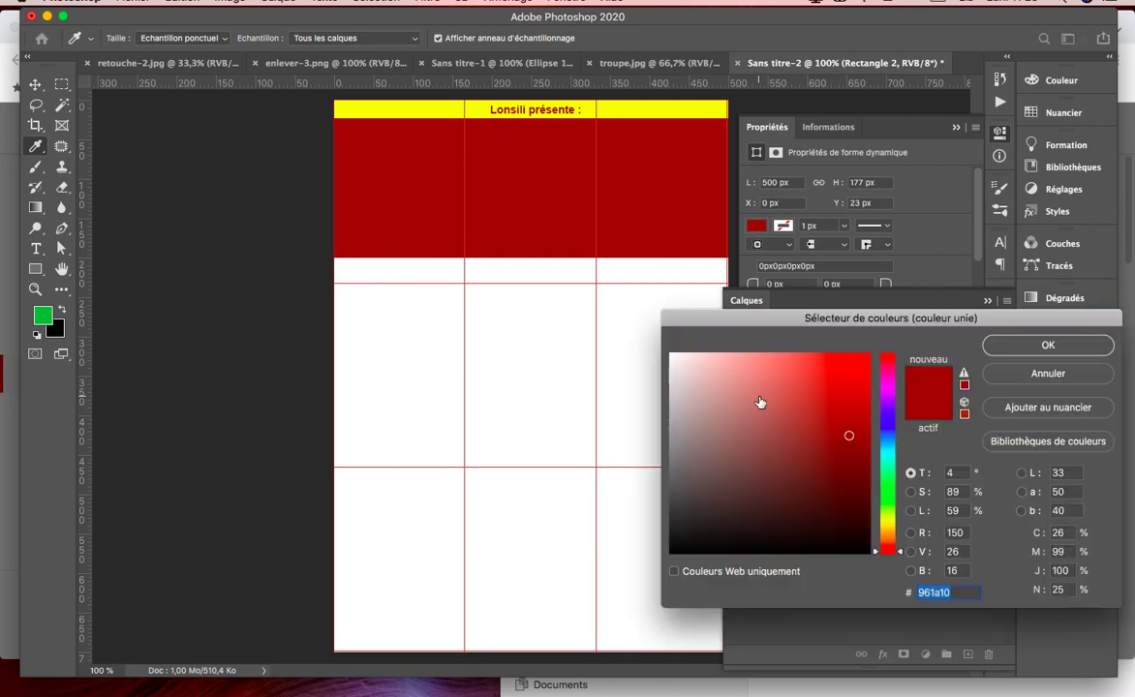
{"action": "left_click", "coordinate": [41, 322]}
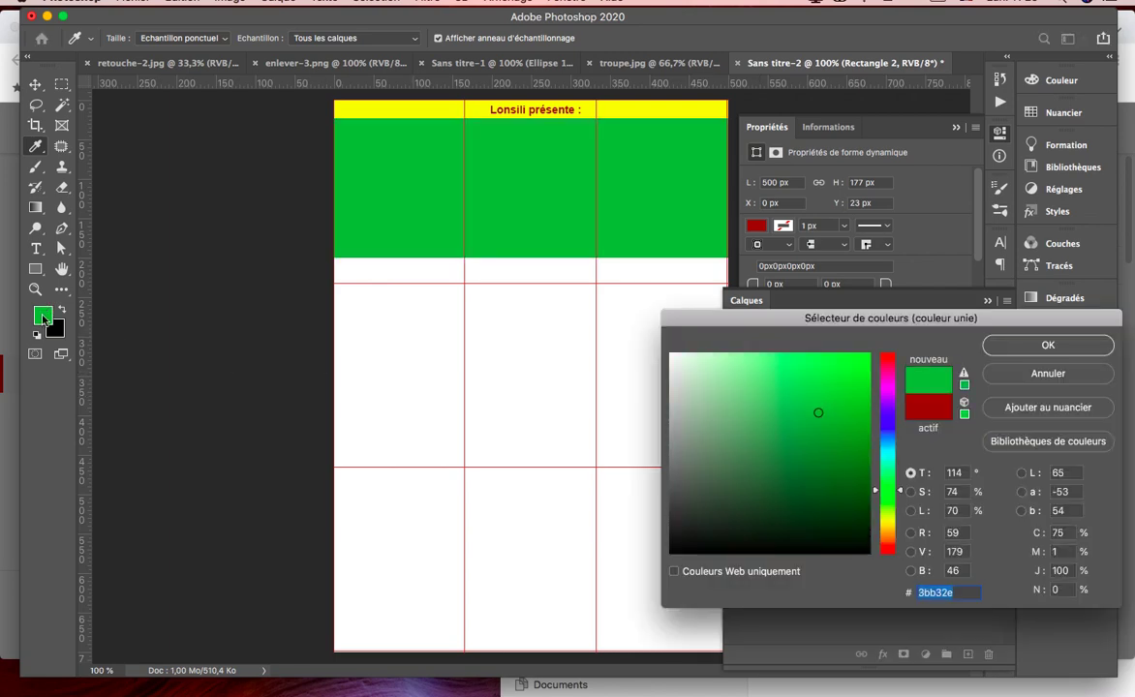
{"action": "left_click", "coordinate": [1007, 353]}
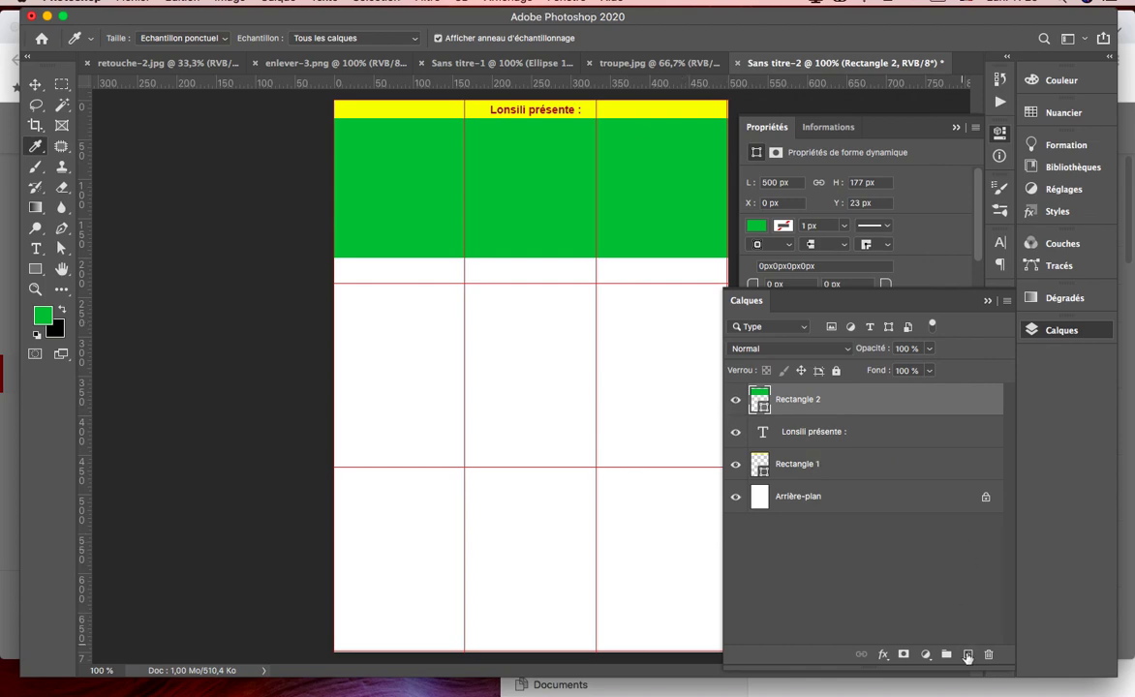
Add a new layer and write "La Troupe" and "lamogoya" on two lines in the white area below the green rectangle
{"action": "left_click", "coordinate": [966, 656]}
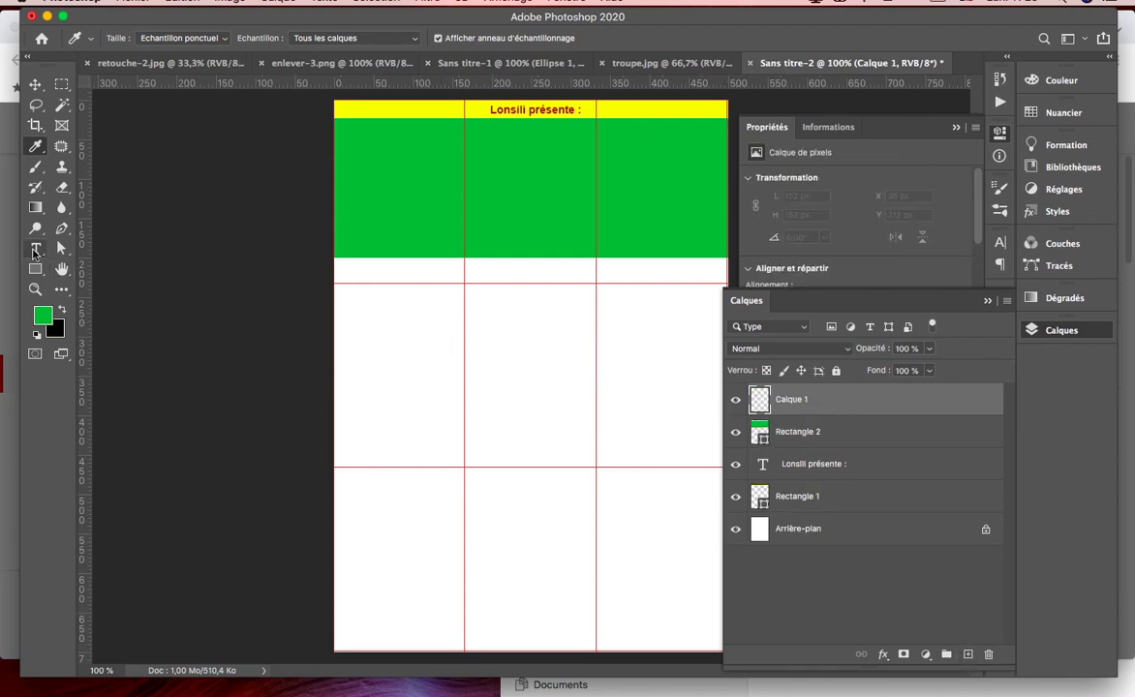
{"action": "left_click", "coordinate": [36, 250]}
{"action": "left_click", "coordinate": [464, 323]}
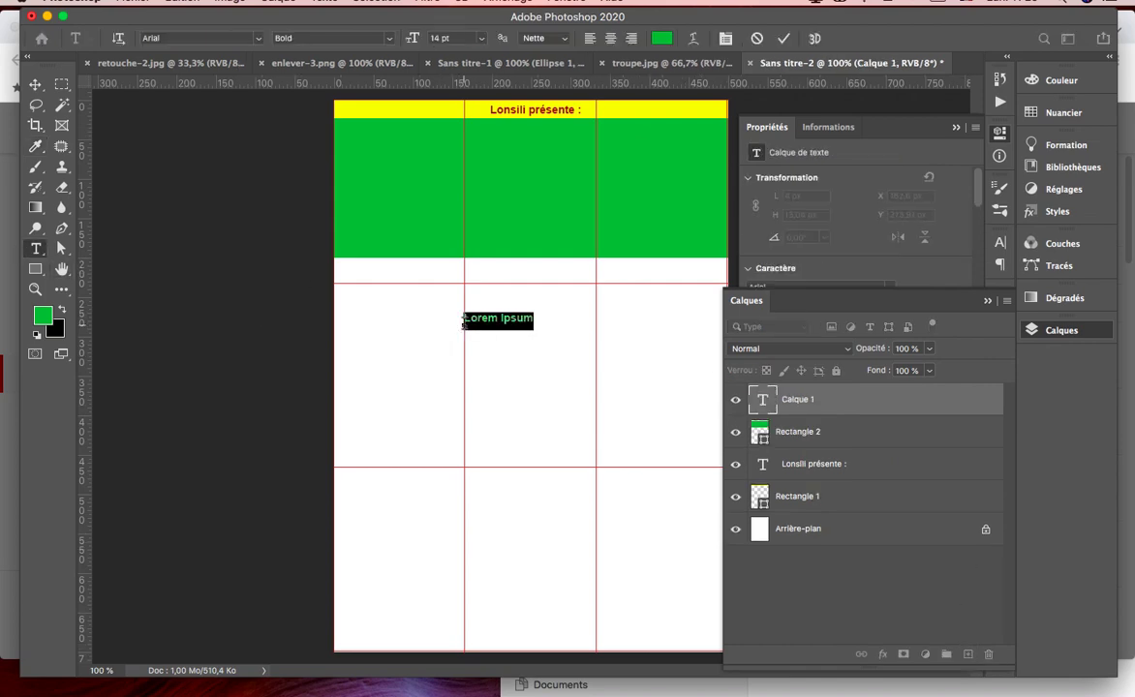
{"action": "key", "text": "BackSpace"}
{"action": "type", "text": "La Tro "}
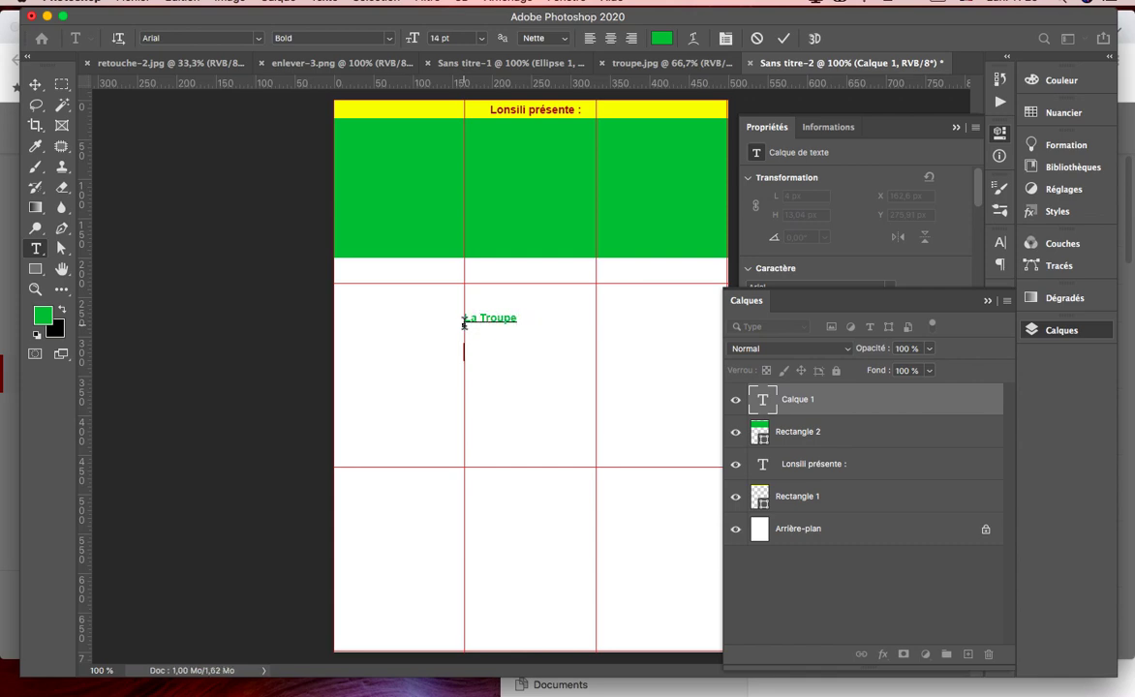
{"action": "type", "text": "lamogoya"}
Set both title lines to 36 pt and capitalise the second line as "Lamogoya"
{"action": "key", "text": "super+a"}
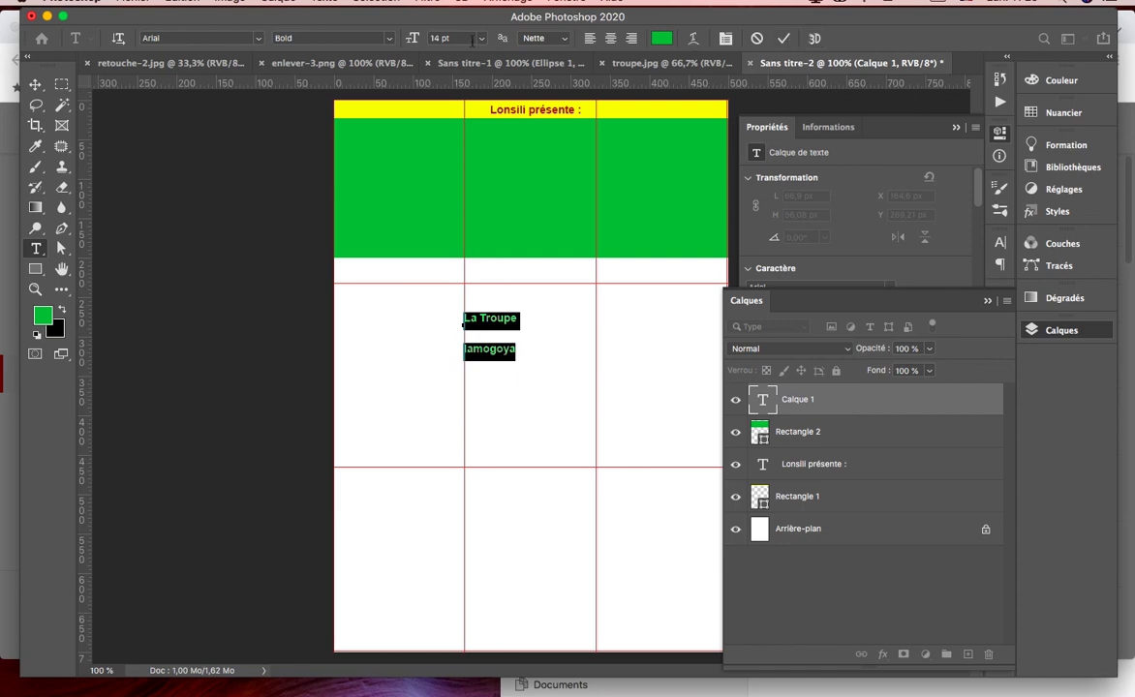
{"action": "left_click", "coordinate": [480, 39]}
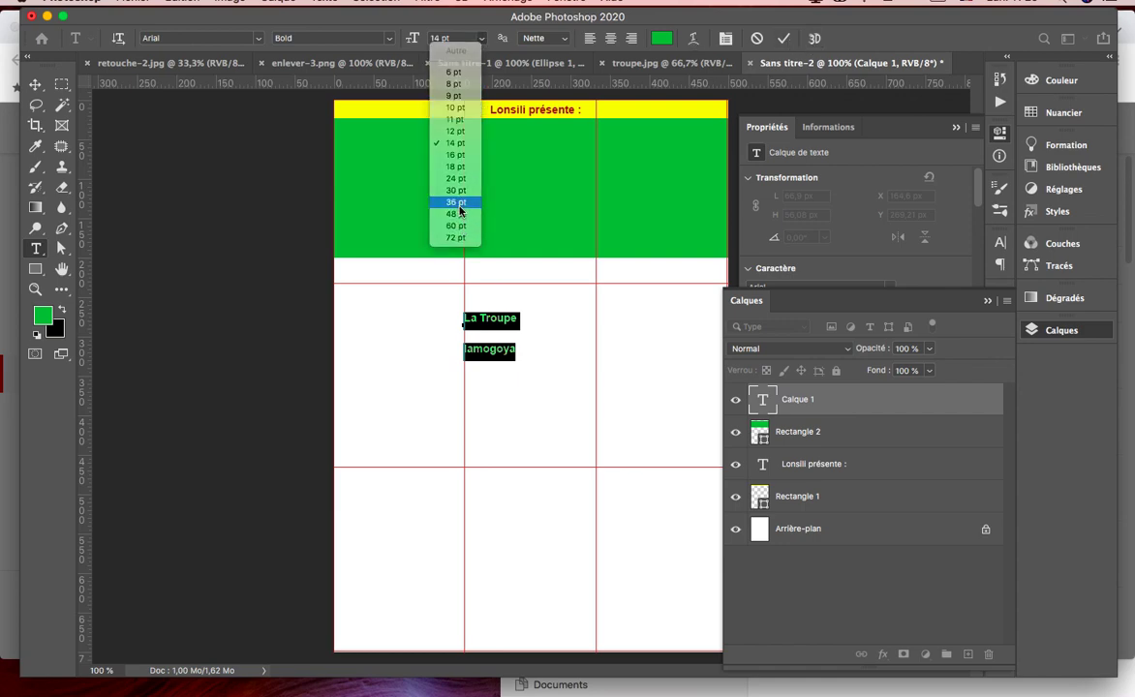
{"action": "left_click", "coordinate": [459, 203]}
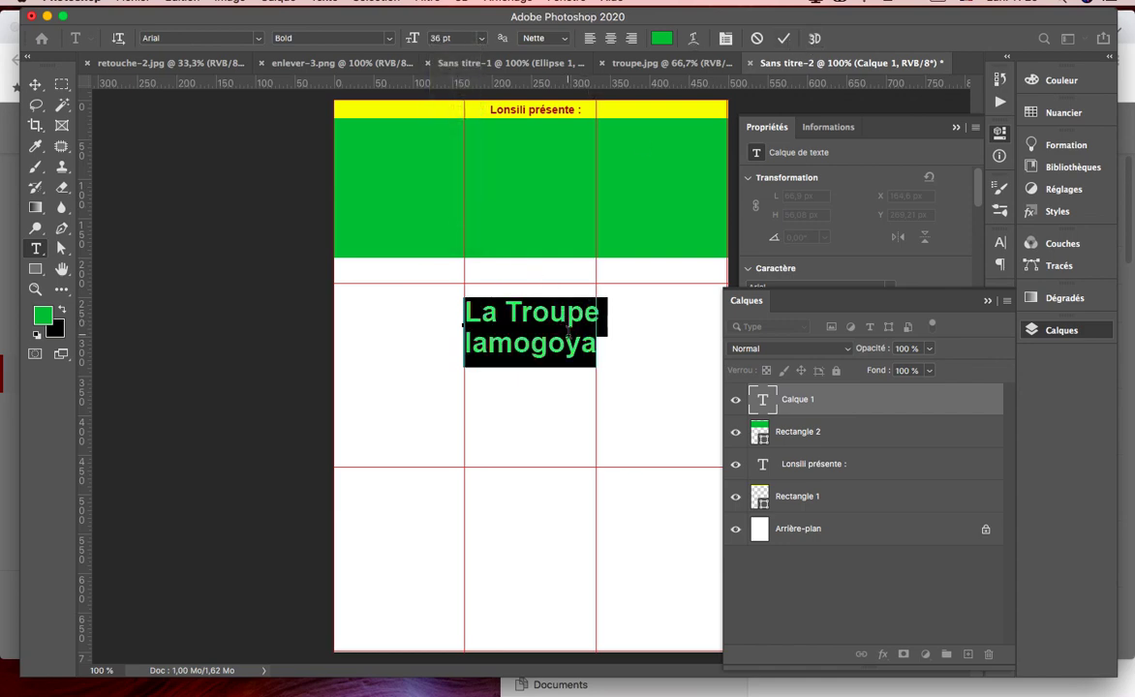
{"action": "left_click", "coordinate": [567, 350]}
{"action": "key", "text": "super+a"}
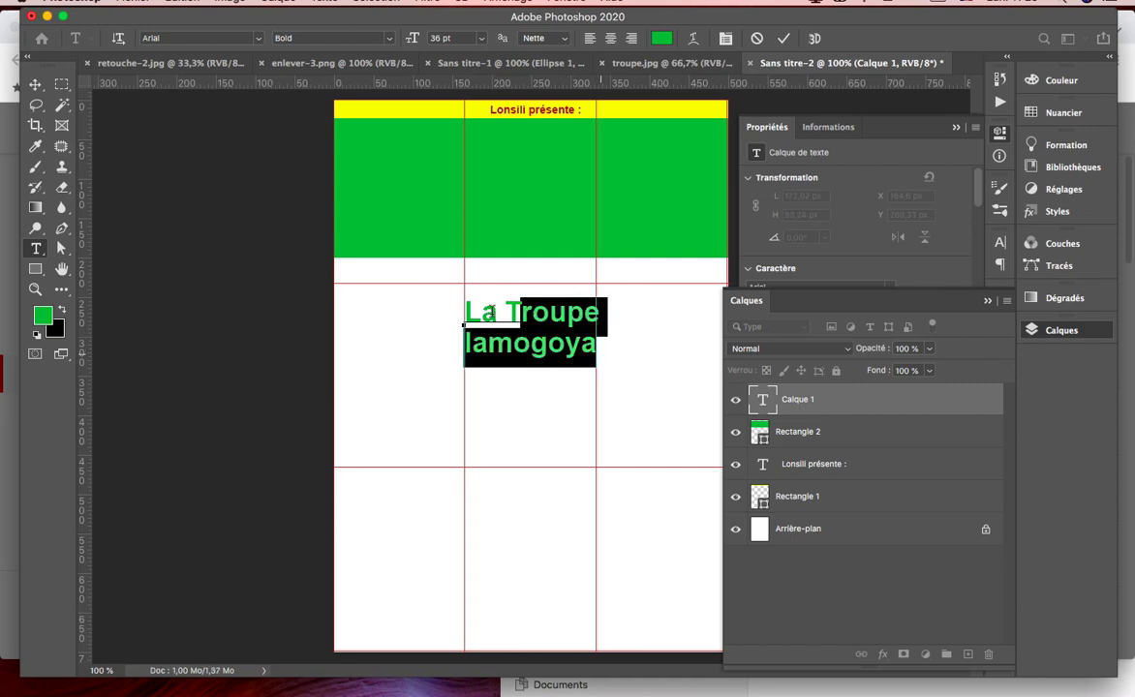
{"action": "left_click", "coordinate": [465, 351]}
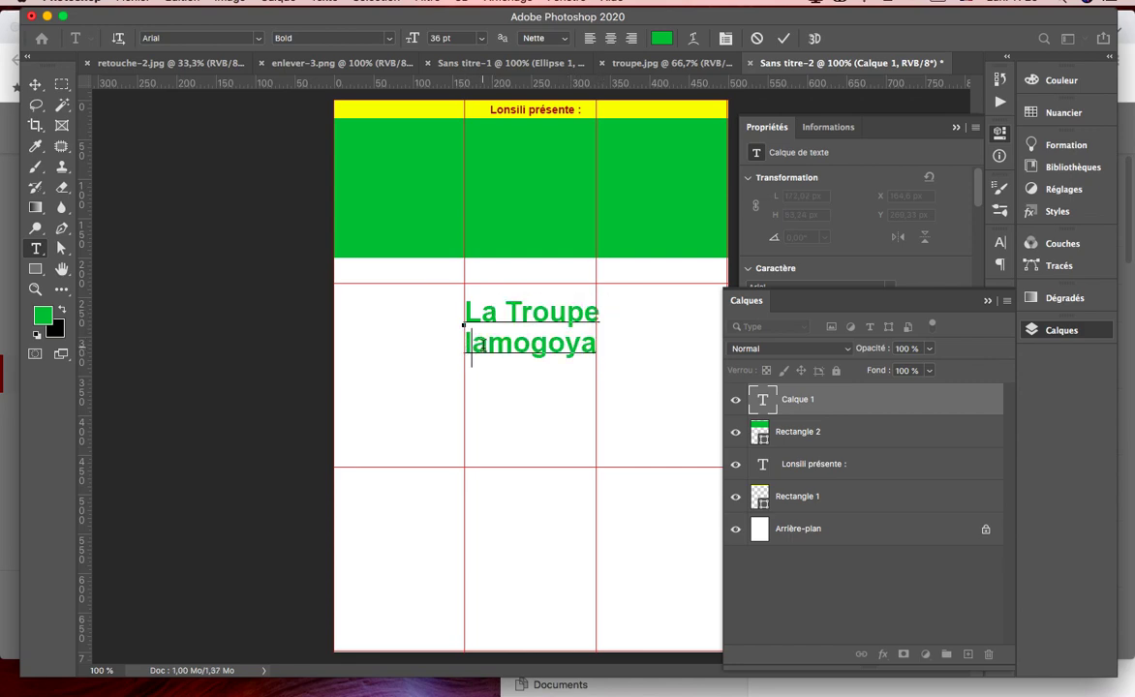
{"action": "key", "text": "Delete"}
{"action": "type", "text": "L"}
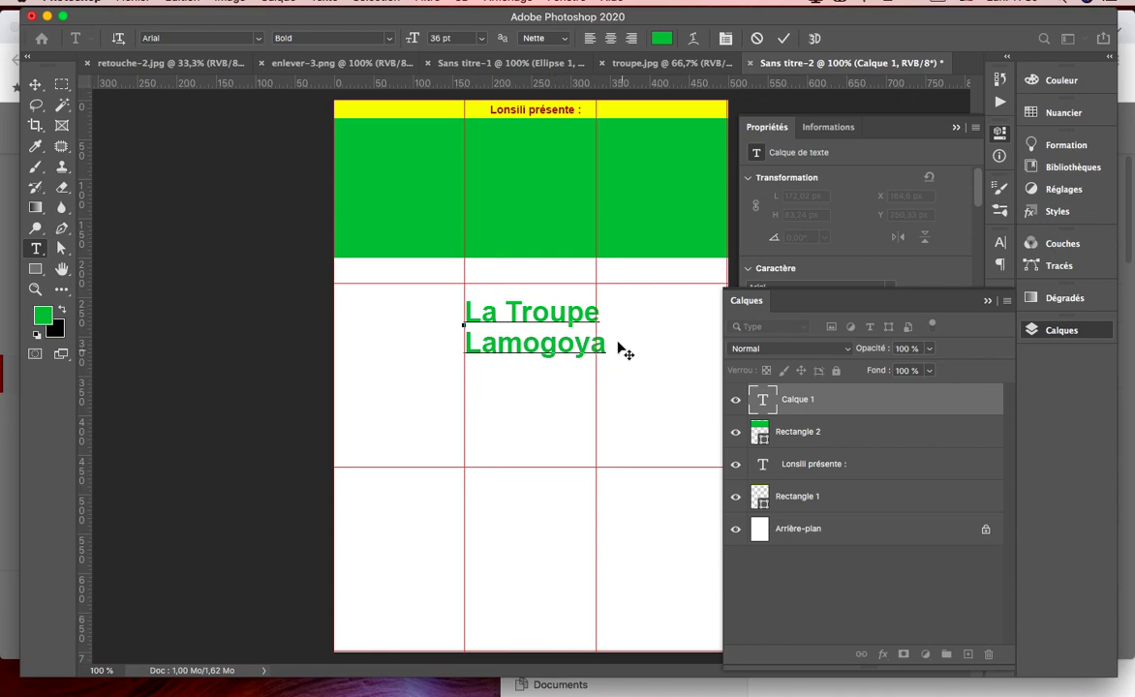
Search the fonts for "leo" and try the Aldo font on both title lines
{"action": "left_click_drag", "start_coordinate": [607, 343], "coordinate": [431, 283]}
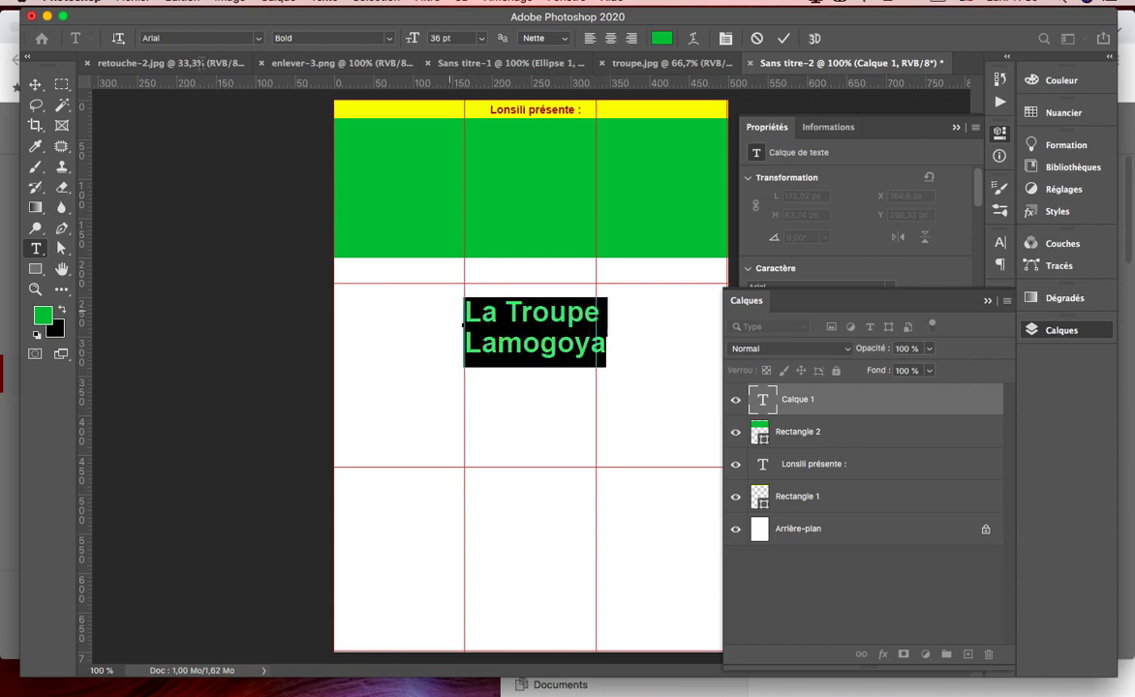
{"action": "left_click", "coordinate": [173, 38]}
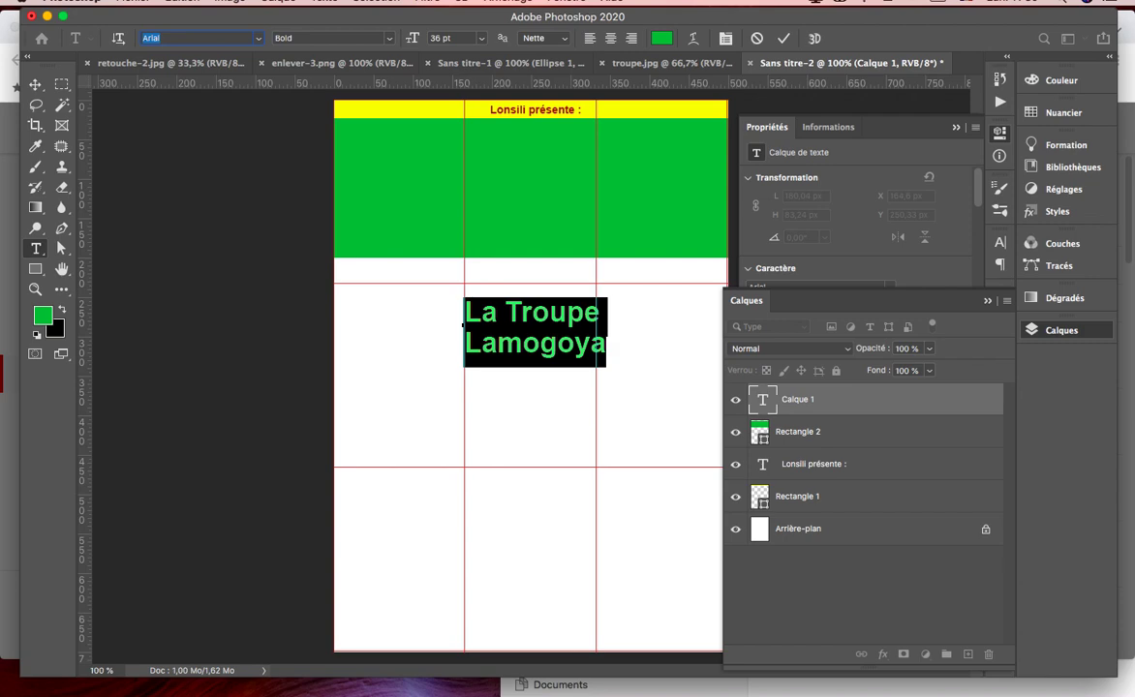
{"action": "type", "text": "leo"}
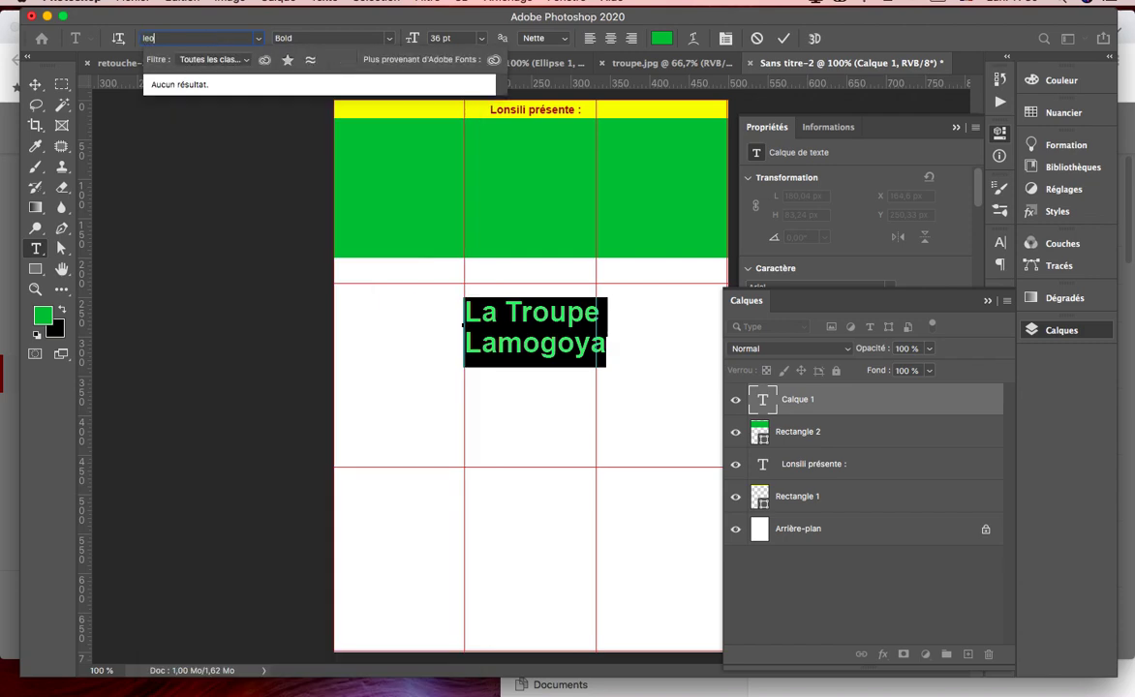
{"action": "key", "text": "BackSpace"}
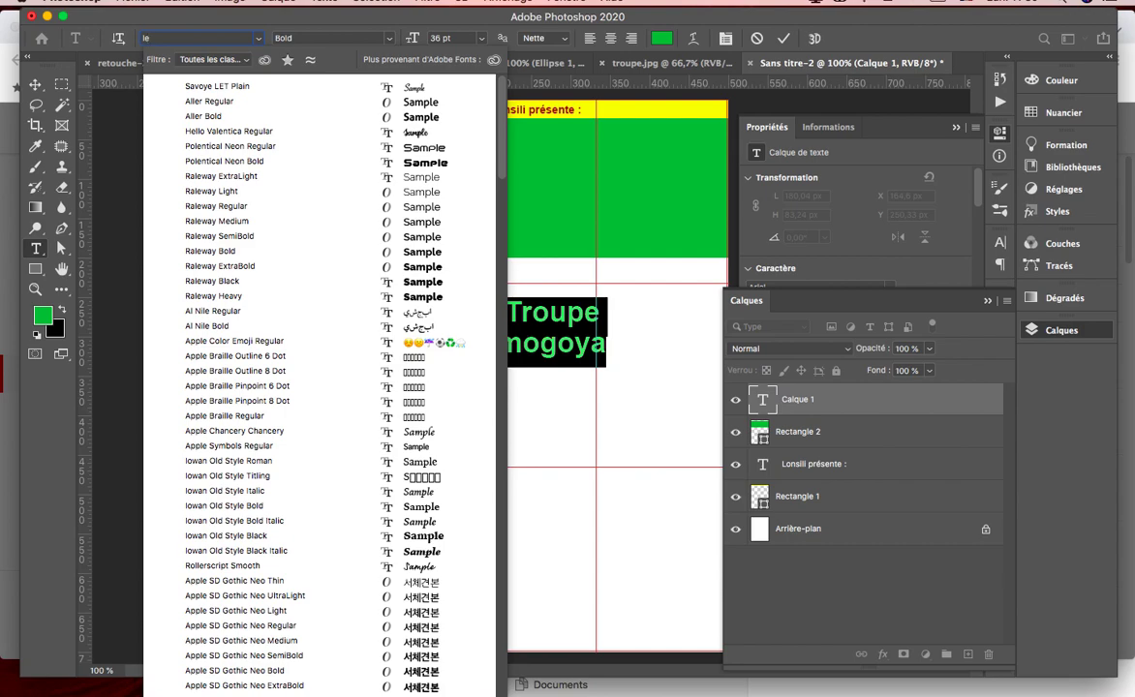
{"action": "key", "text": "BackSpace"}
{"action": "key", "text": "BackSpace"}
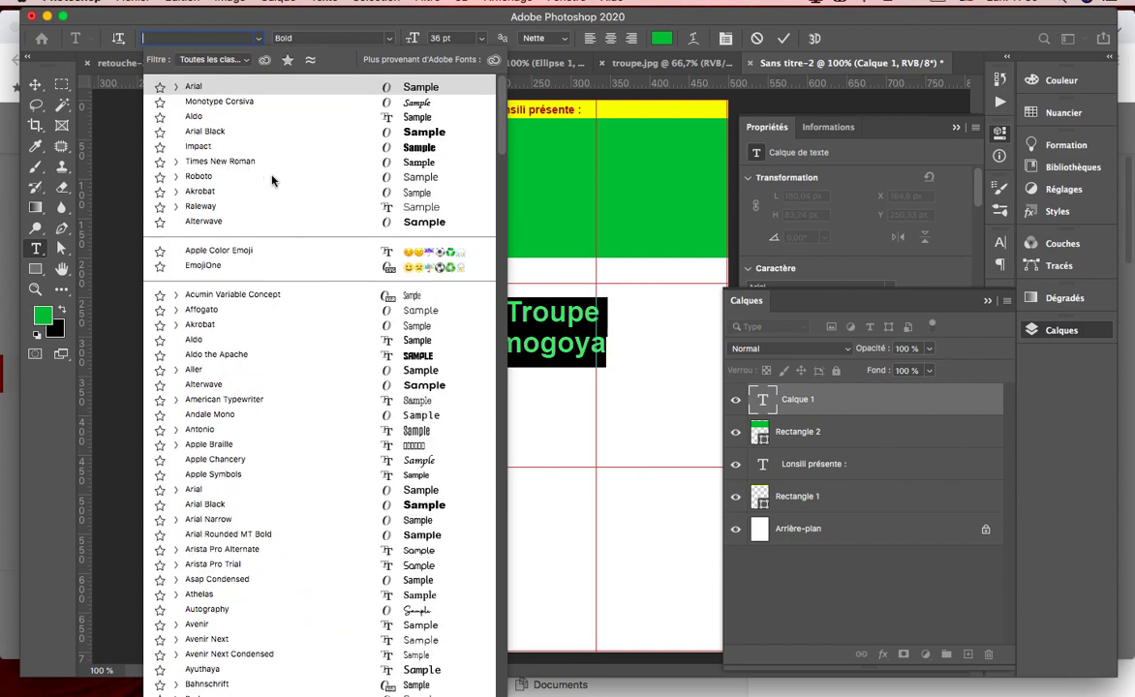
{"action": "key", "text": "Down"}
{"action": "key", "text": "Down"}
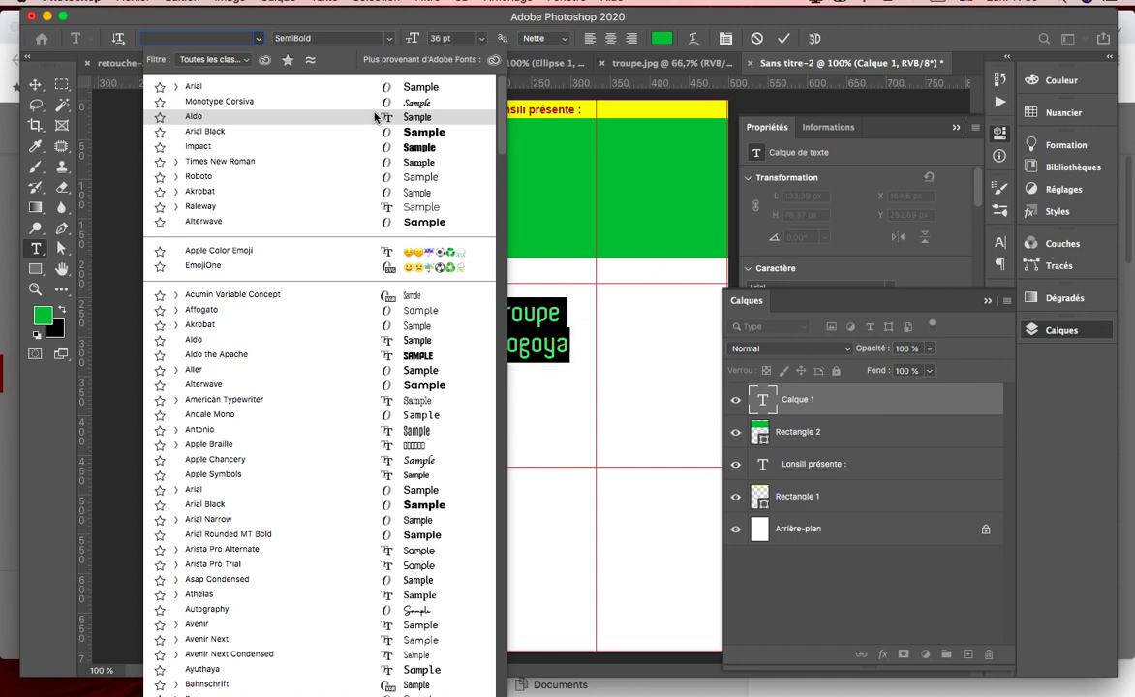
{"action": "left_click", "coordinate": [375, 117]}
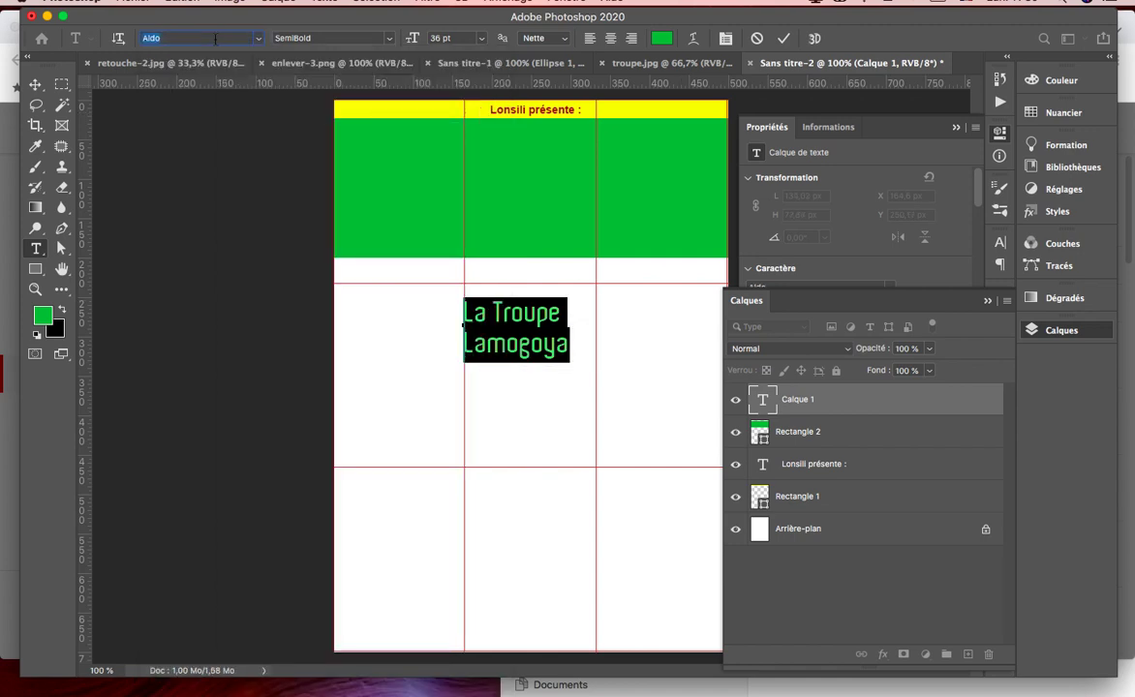
Set the title's font to Monotype Corsiva and move the text onto the middle of the green rectangle
{"action": "type", "text": "m"}
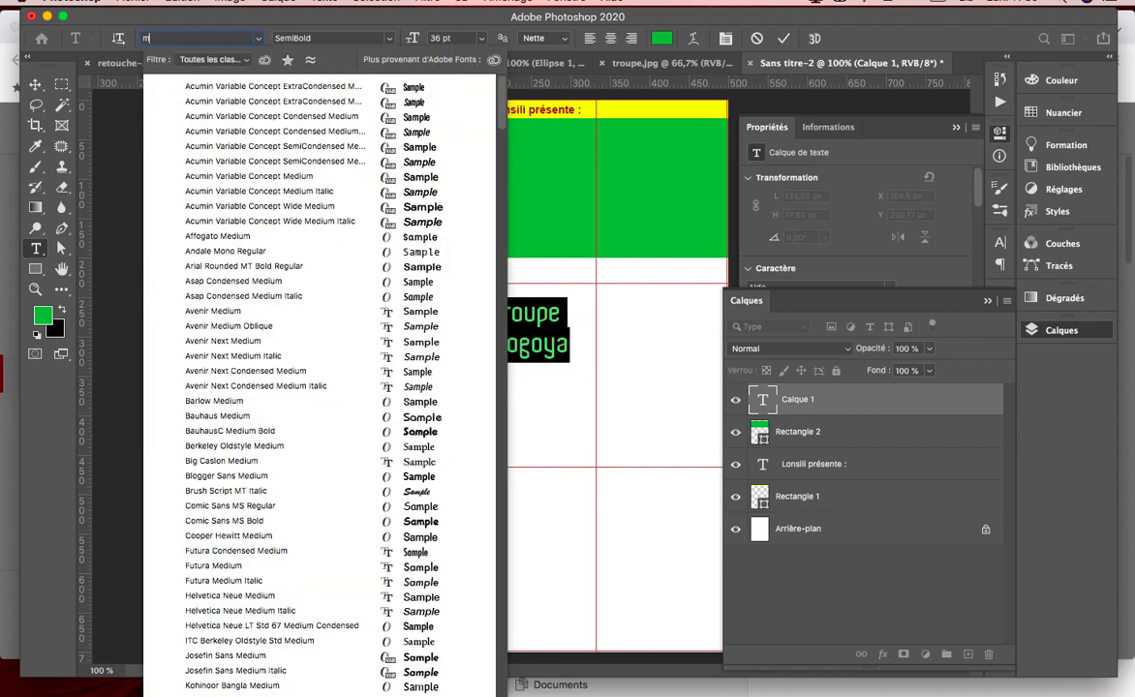
{"action": "type", "text": "on"}
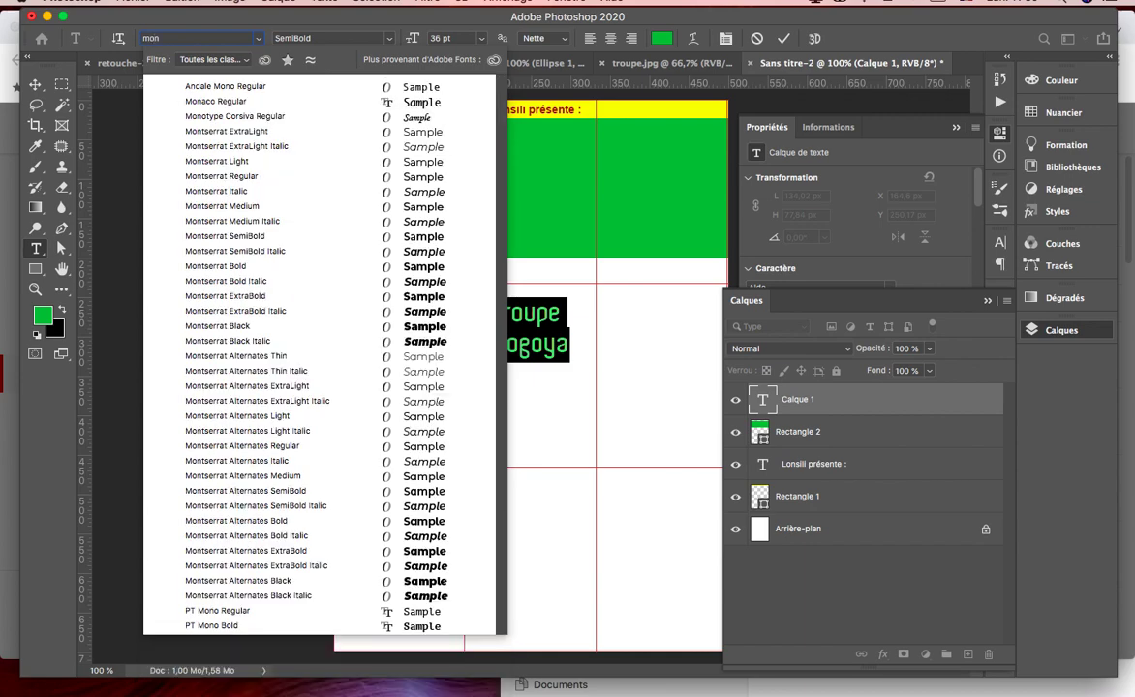
{"action": "left_click", "coordinate": [219, 118]}
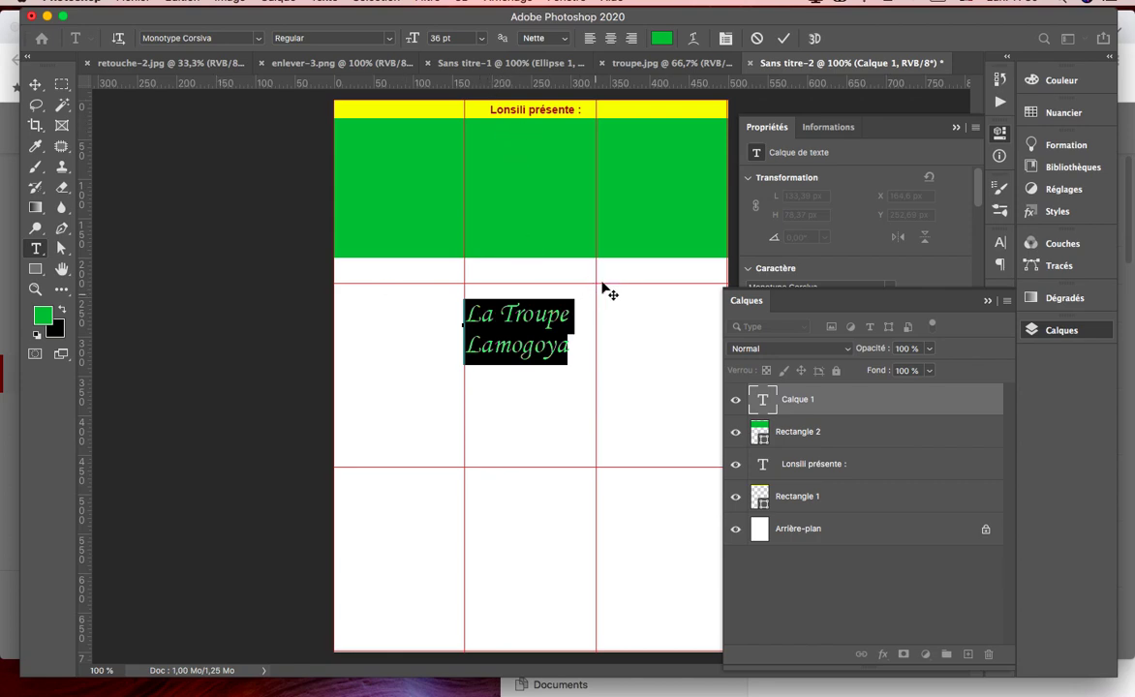
{"action": "left_click_drag", "start_coordinate": [609, 291], "coordinate": [616, 181]}
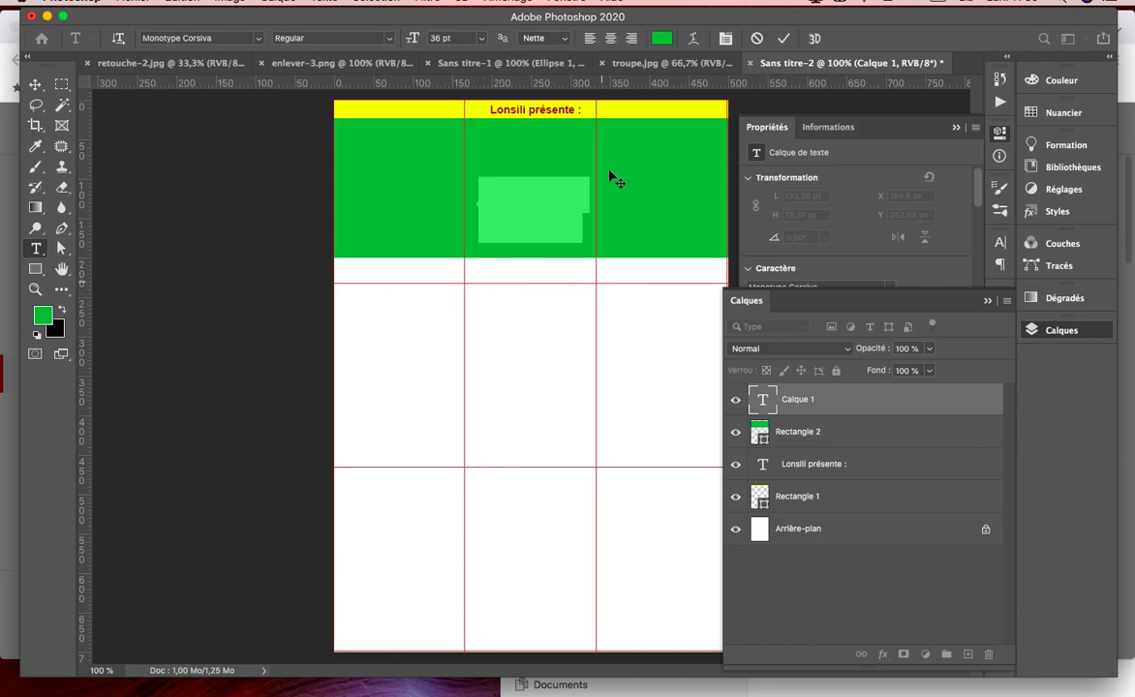
{"action": "left_click", "coordinate": [785, 38]}
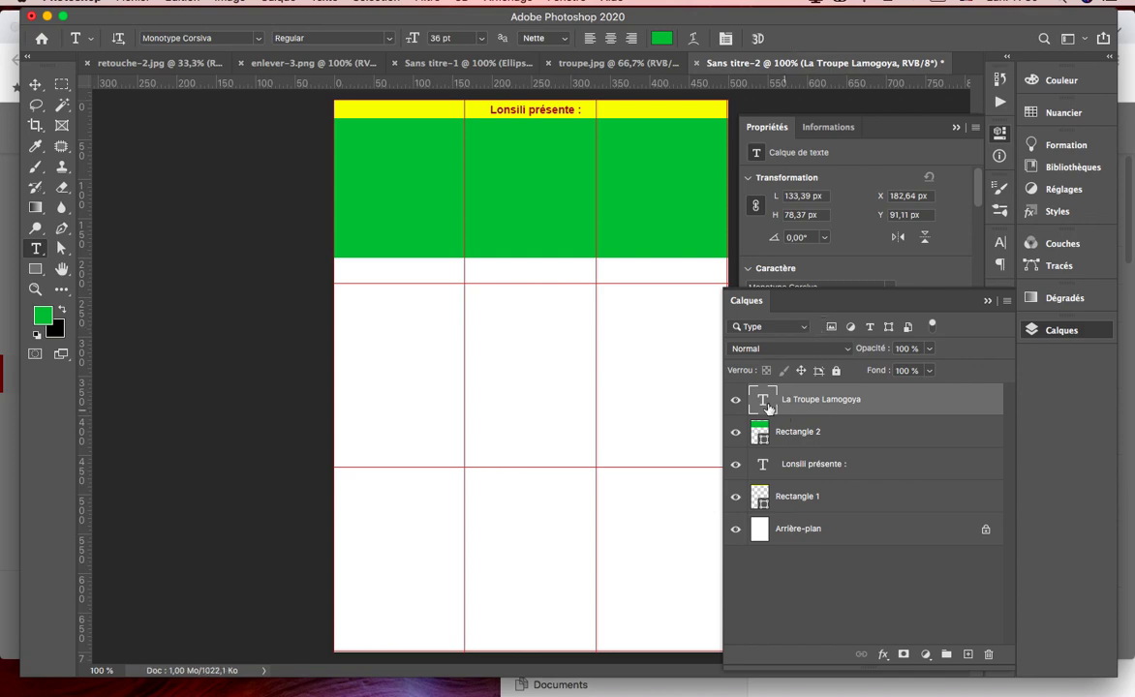
Recolour the La Troupe Lamogoya text with the yellow ffff00 sampled from the top band
{"action": "double_click", "coordinate": [763, 400]}
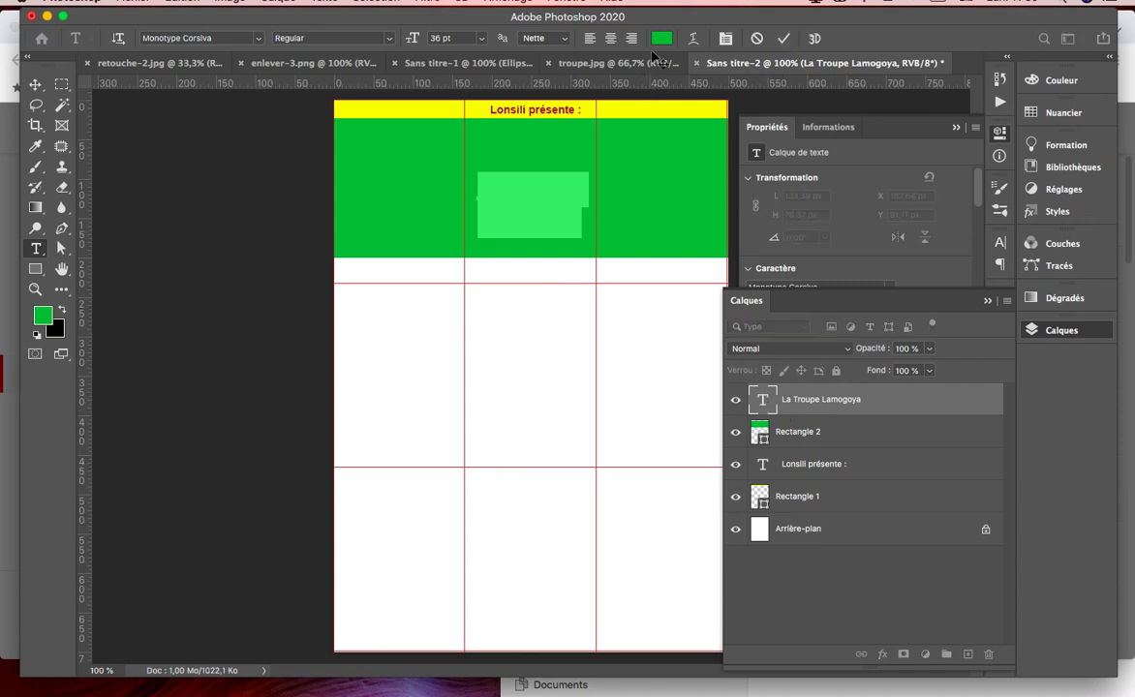
{"action": "left_click", "coordinate": [661, 39]}
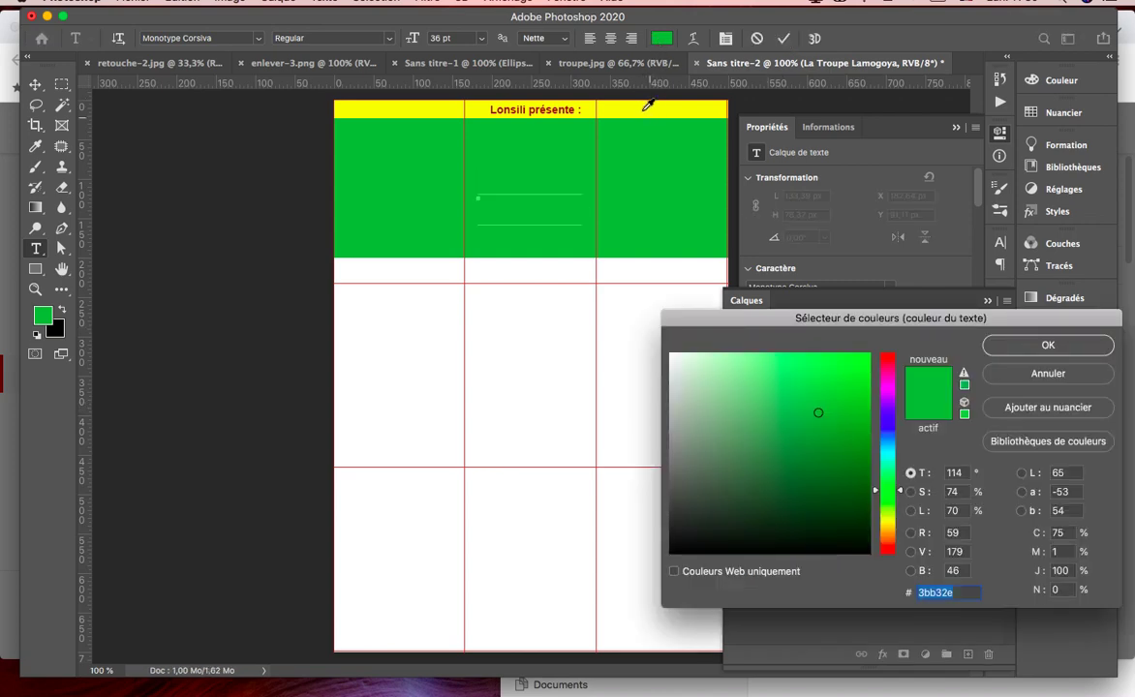
{"action": "left_click", "coordinate": [641, 109]}
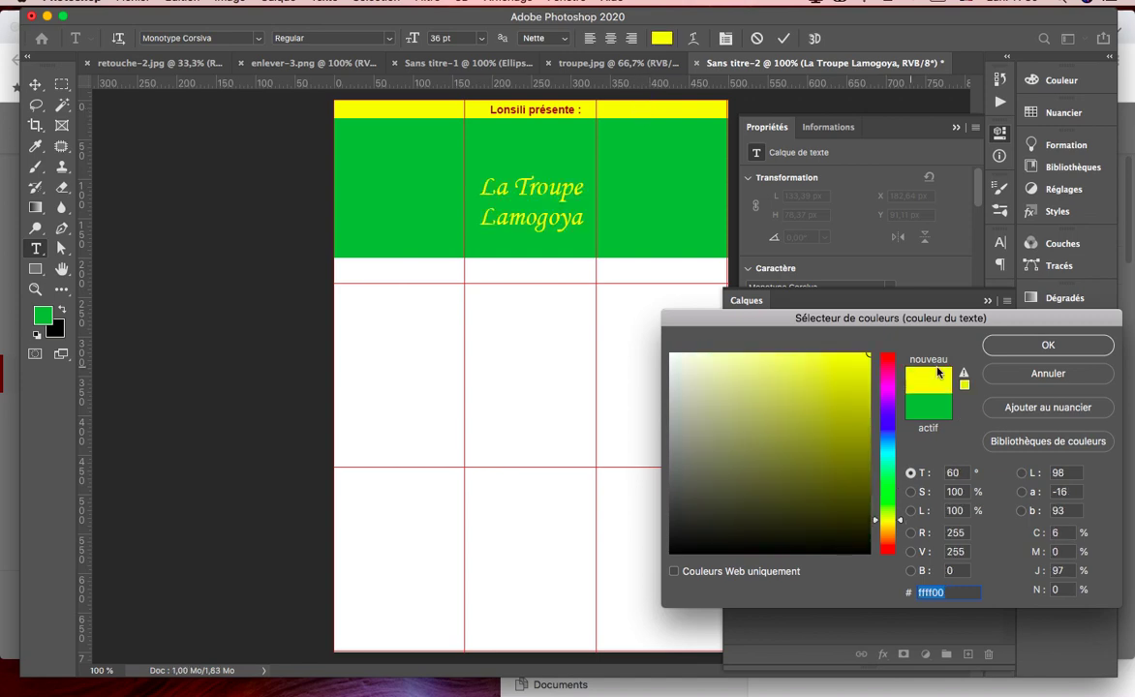
{"action": "left_click", "coordinate": [1017, 354]}
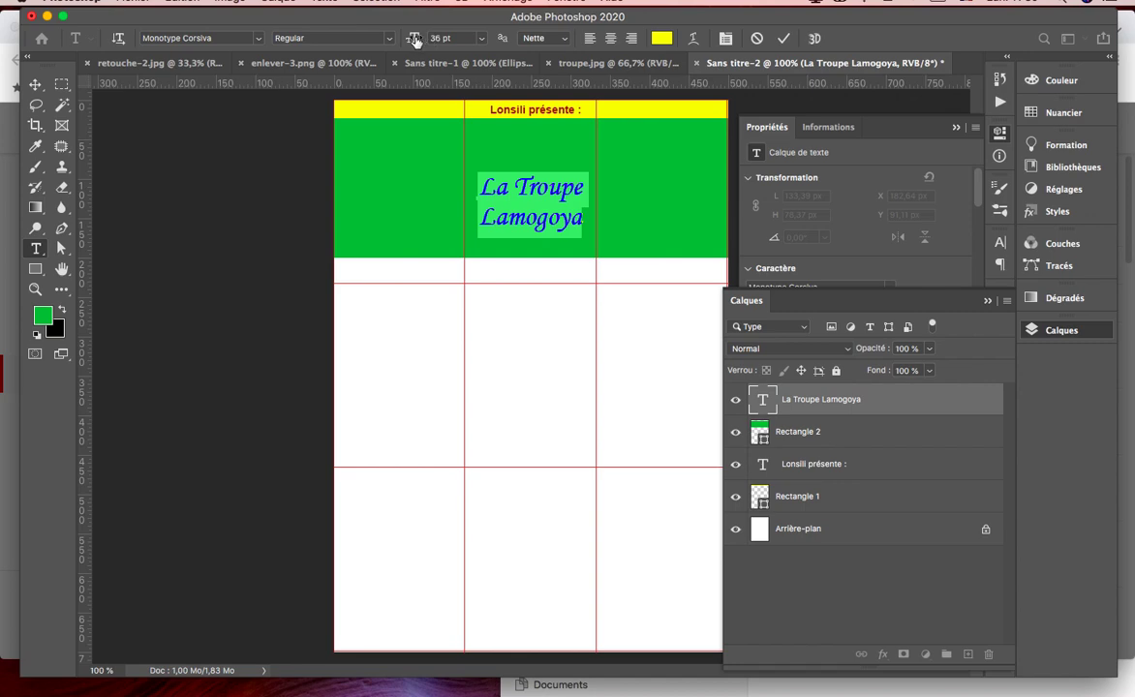
Enlarge the title to 68 pt and move it to the upper middle of the green rectangle
{"action": "left_click_drag", "start_coordinate": [414, 38], "coordinate": [470, 78]}
{"action": "left_click_drag", "start_coordinate": [601, 129], "coordinate": [568, 111]}
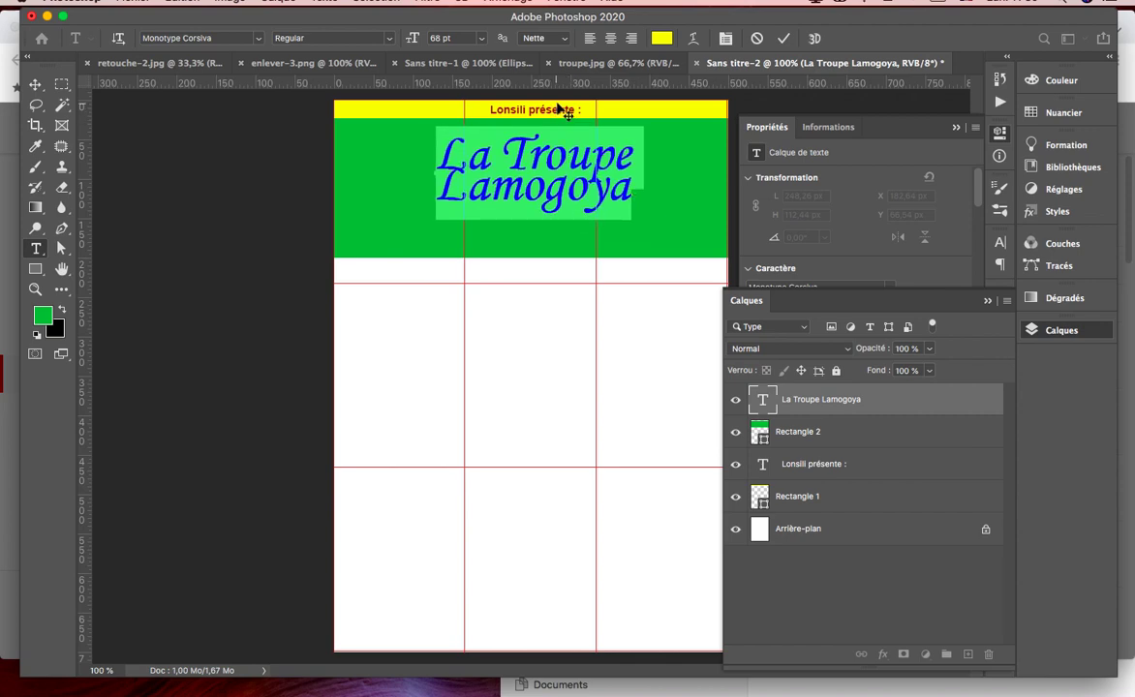
Select the Lamogoya line of the title and increase its leading to 58.8 pt to separate it from La Troupe
{"action": "left_click", "coordinate": [530, 191]}
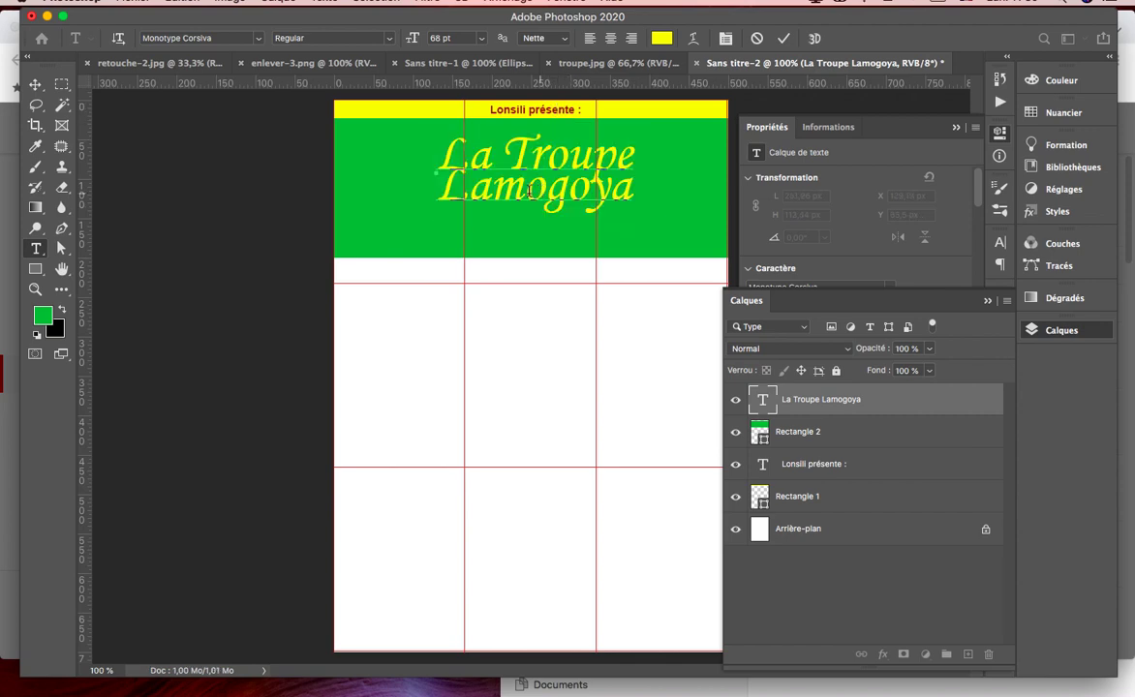
{"action": "double_click", "coordinate": [503, 192]}
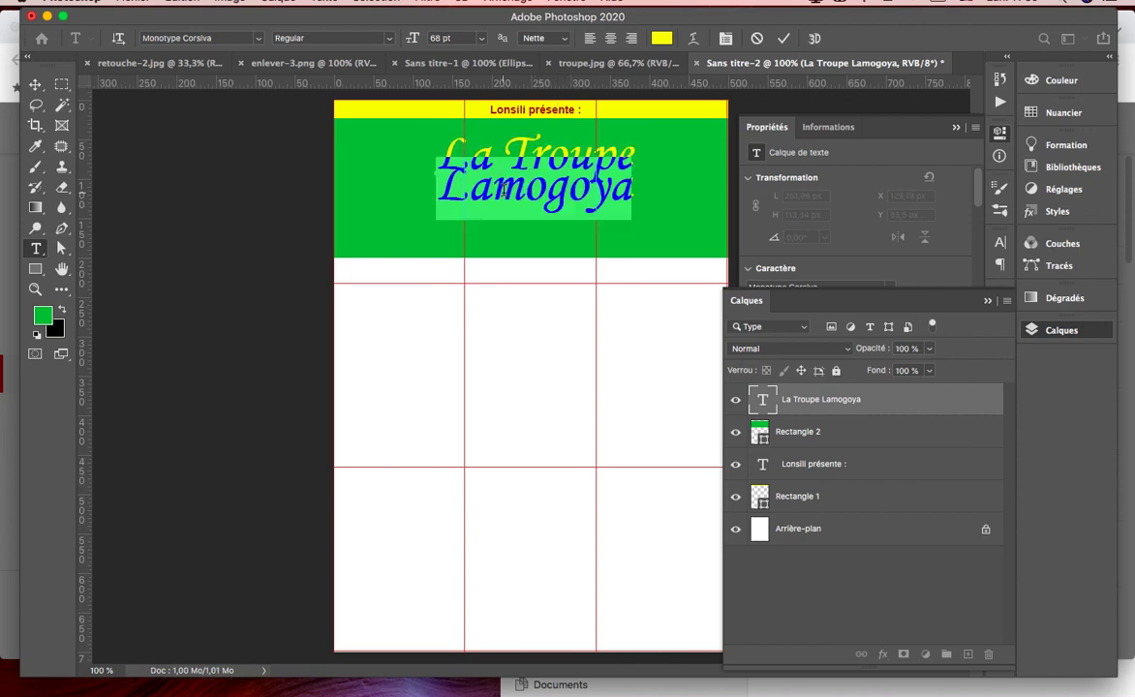
{"action": "left_click", "coordinate": [438, 193]}
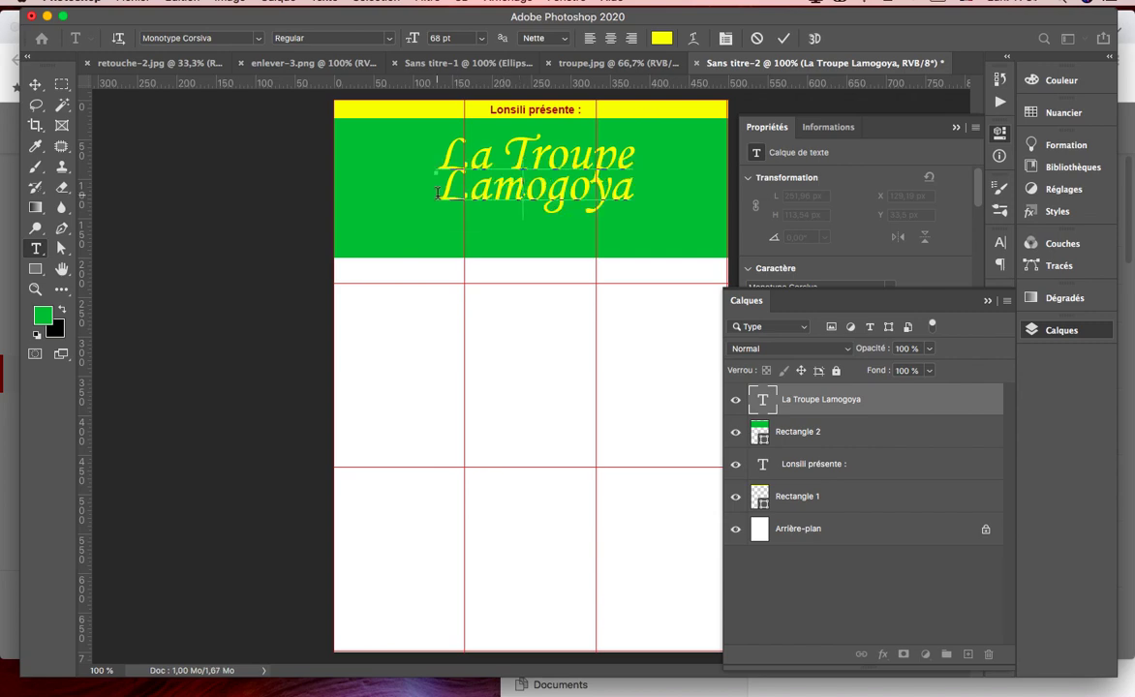
{"action": "left_click_drag", "start_coordinate": [438, 193], "coordinate": [637, 189]}
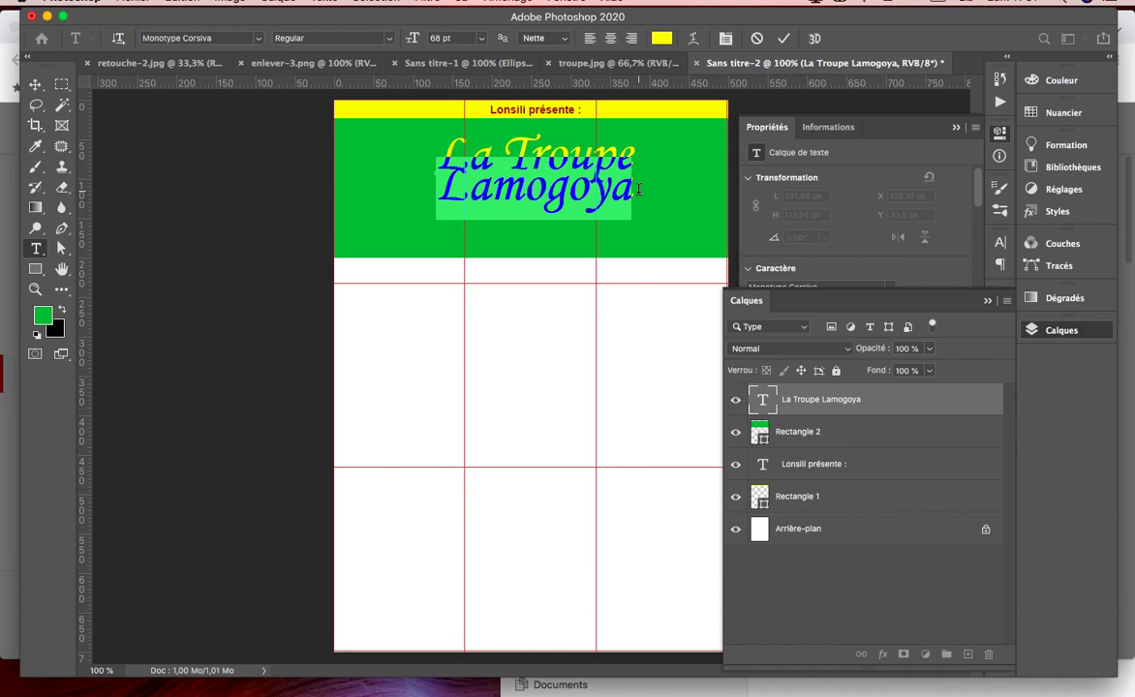
{"action": "key", "text": "alt+Down"}
{"action": "key", "text": "alt+Down"}
{"action": "key", "text": "alt+Down"}
{"action": "key", "text": "alt+Down"}
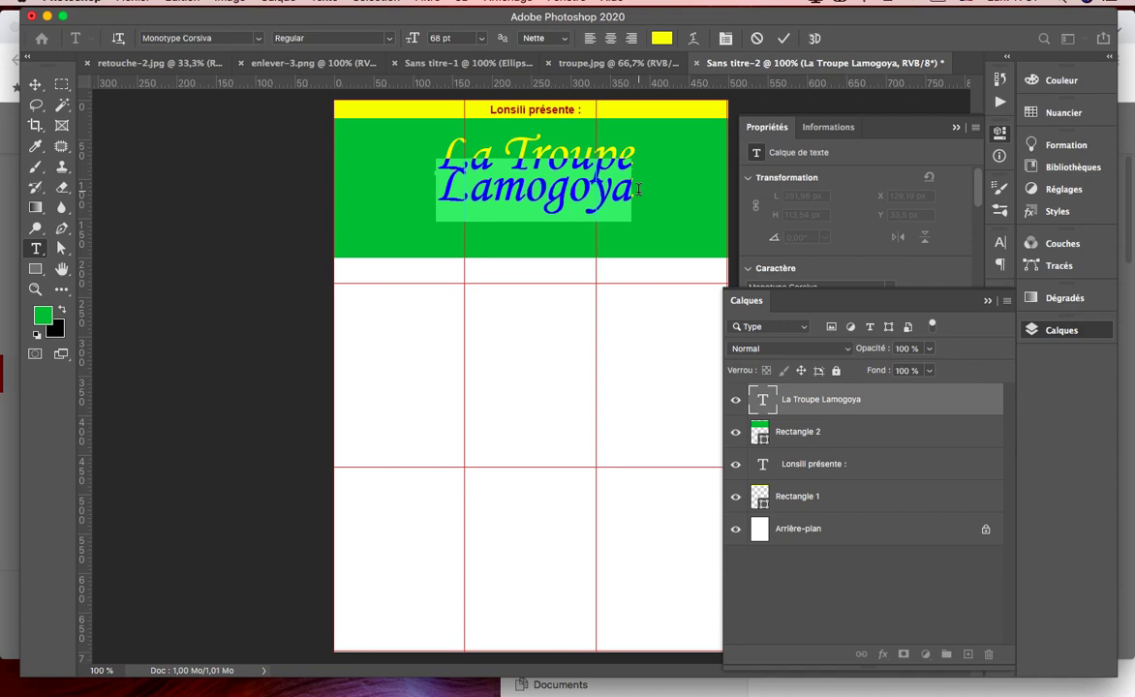
{"action": "key", "text": "alt+Down"}
{"action": "key", "text": "alt+Down"}
{"action": "key", "text": "alt+Down"}
{"action": "key", "text": "alt+Down"}
{"action": "key", "text": "alt+Down"}
{"action": "key", "text": "alt+Down"}
{"action": "key", "text": "alt+Down"}
{"action": "key", "text": "alt+Down"}
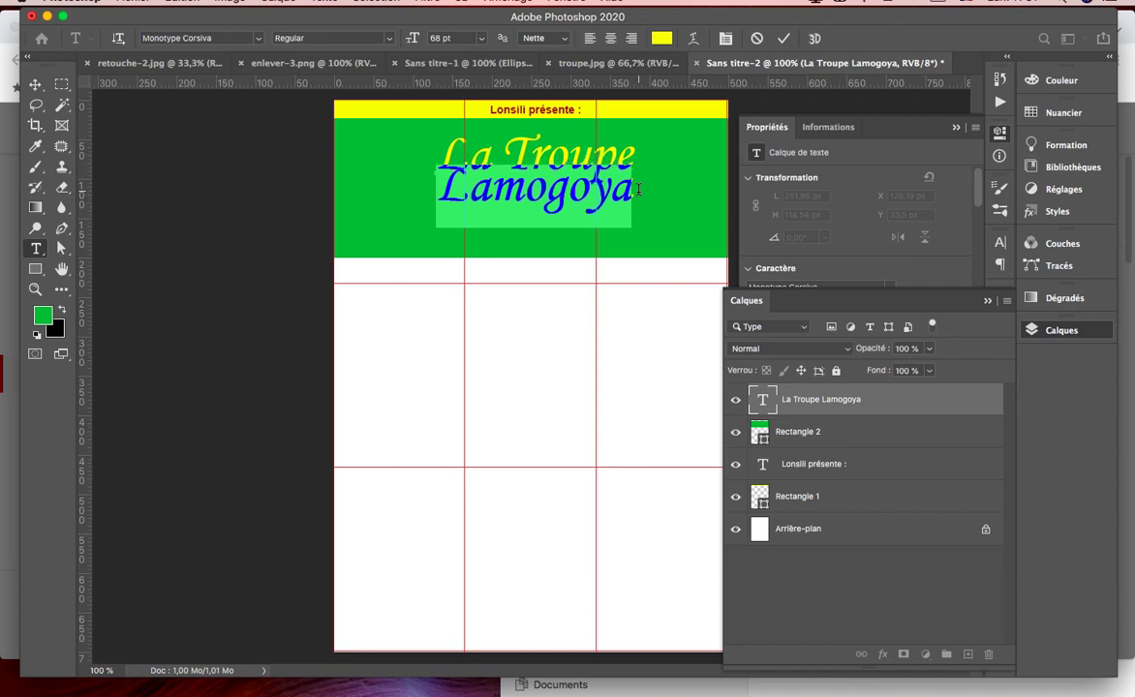
{"action": "key", "text": "alt+Down"}
{"action": "key", "text": "alt+Down"}
{"action": "key", "text": "alt+Down"}
{"action": "key", "text": "alt+Down"}
{"action": "key", "text": "alt+Down"}
{"action": "key", "text": "alt+Down"}
{"action": "key", "text": "alt+Down"}
{"action": "key", "text": "alt+Down"}
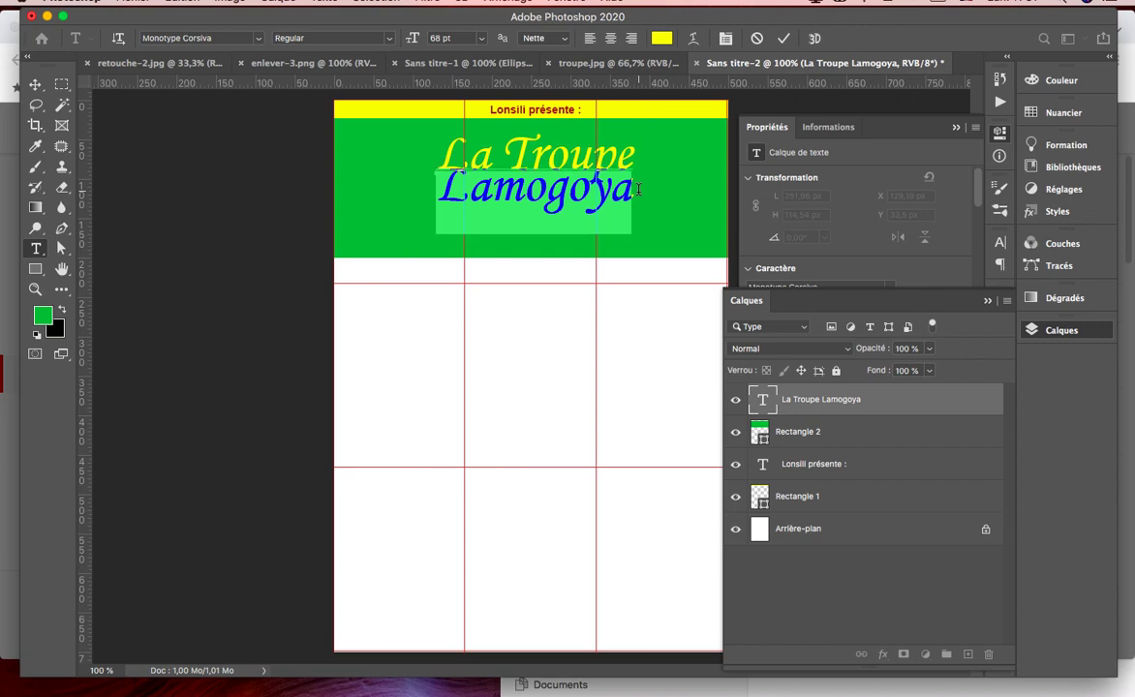
{"action": "key", "text": "alt+Down"}
{"action": "key", "text": "alt+Down"}
{"action": "key", "text": "alt+Down"}
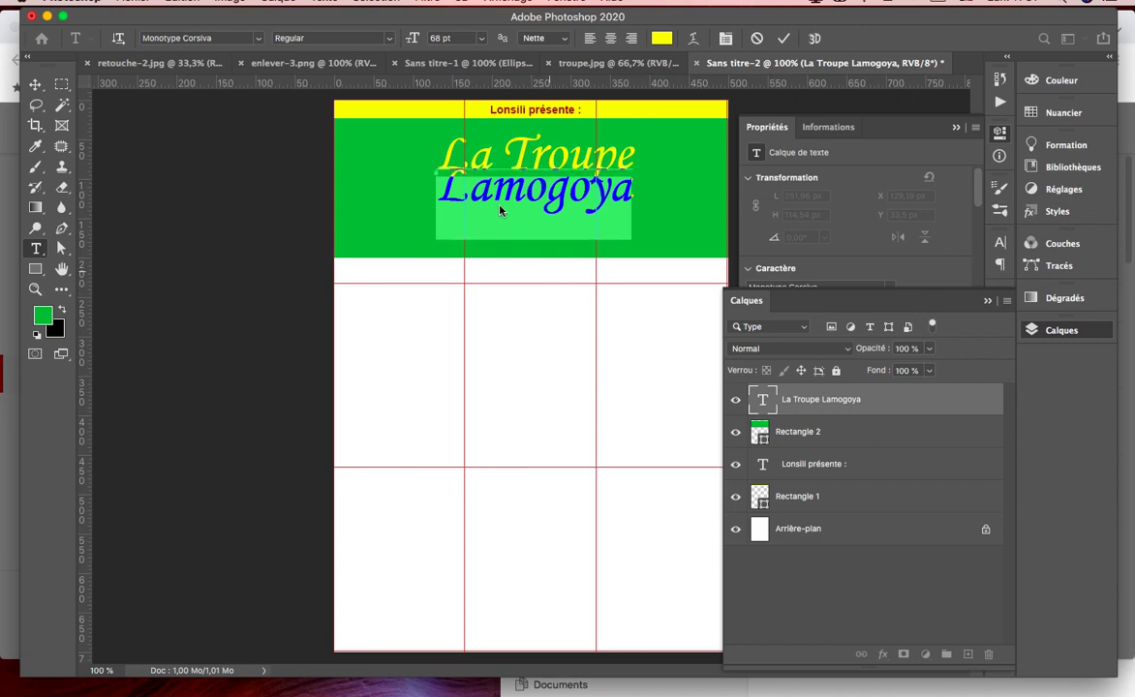
Show the title's character settings, commit the text edit, and shift the title slightly up and left on the green rectangle
{"action": "left_click", "coordinate": [467, 179]}
{"action": "left_click_drag", "start_coordinate": [433, 152], "coordinate": [655, 204]}
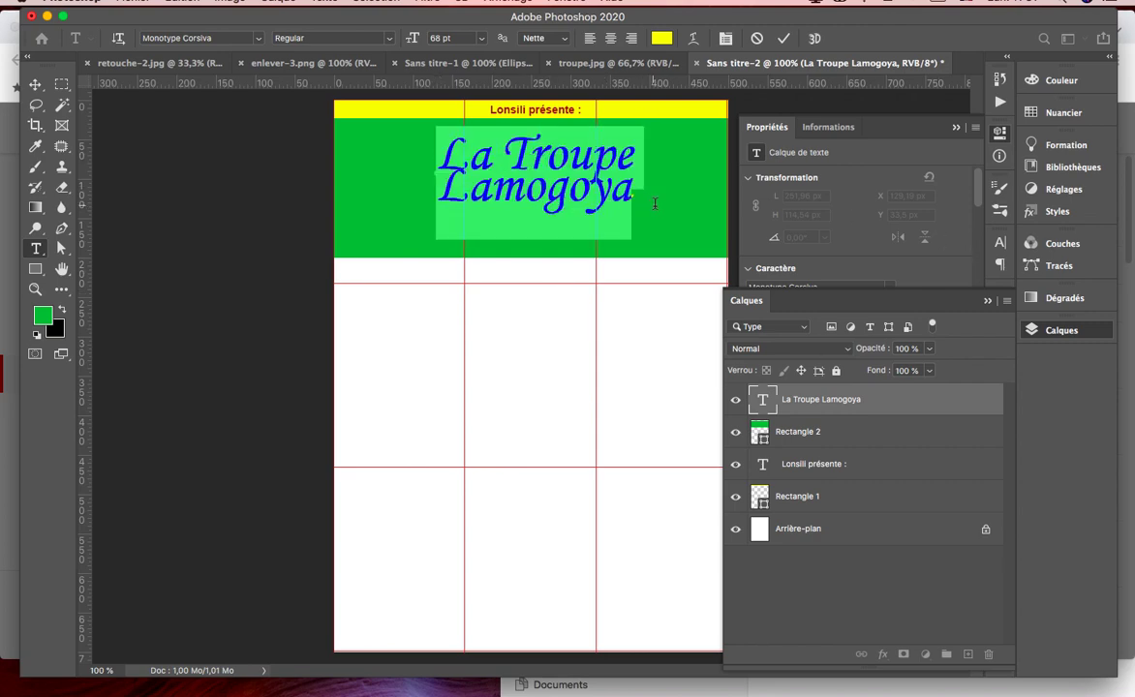
{"action": "left_click", "coordinate": [1000, 242]}
{"action": "left_click", "coordinate": [536, 166]}
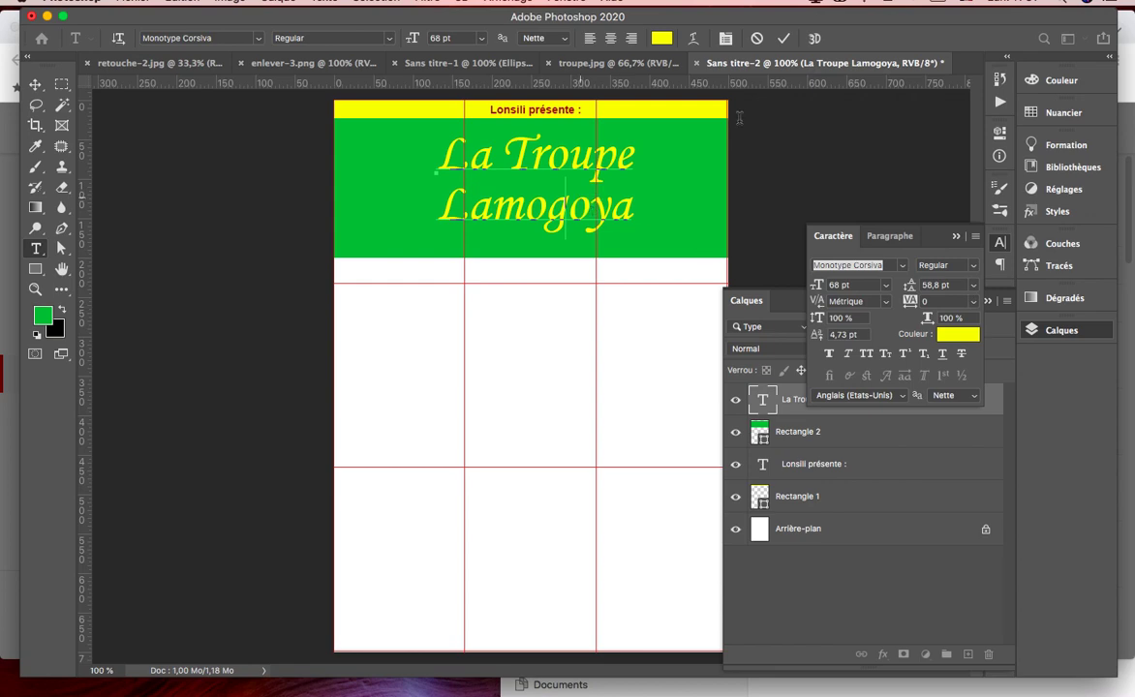
{"action": "left_click", "coordinate": [784, 39]}
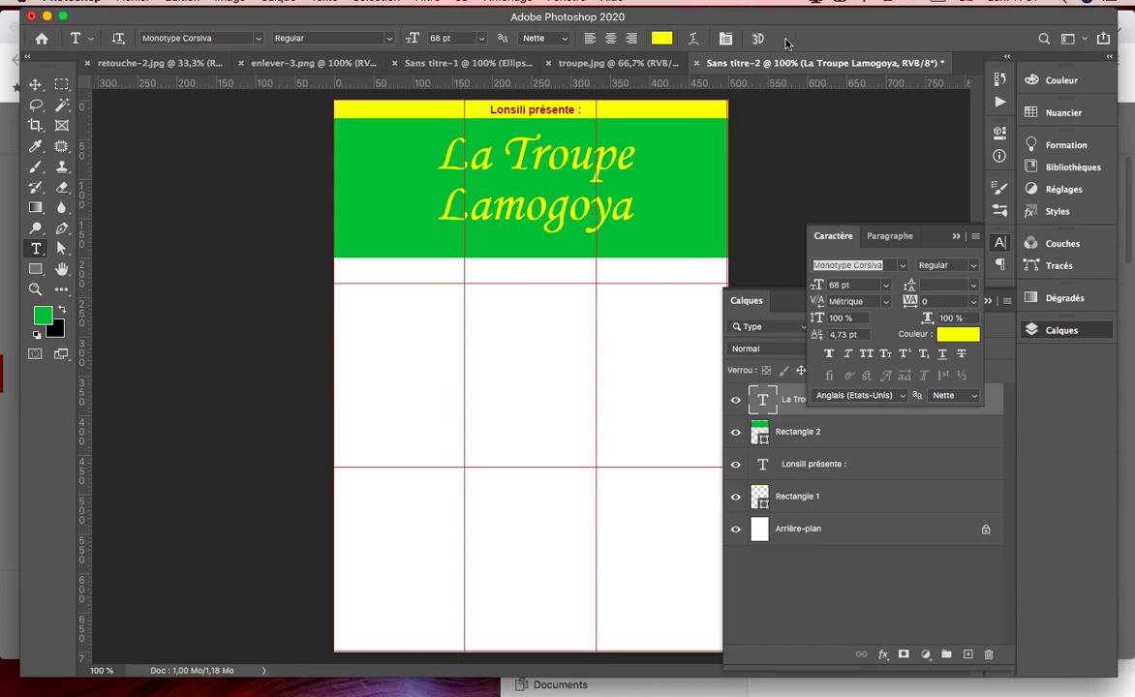
{"action": "left_click", "coordinate": [38, 87]}
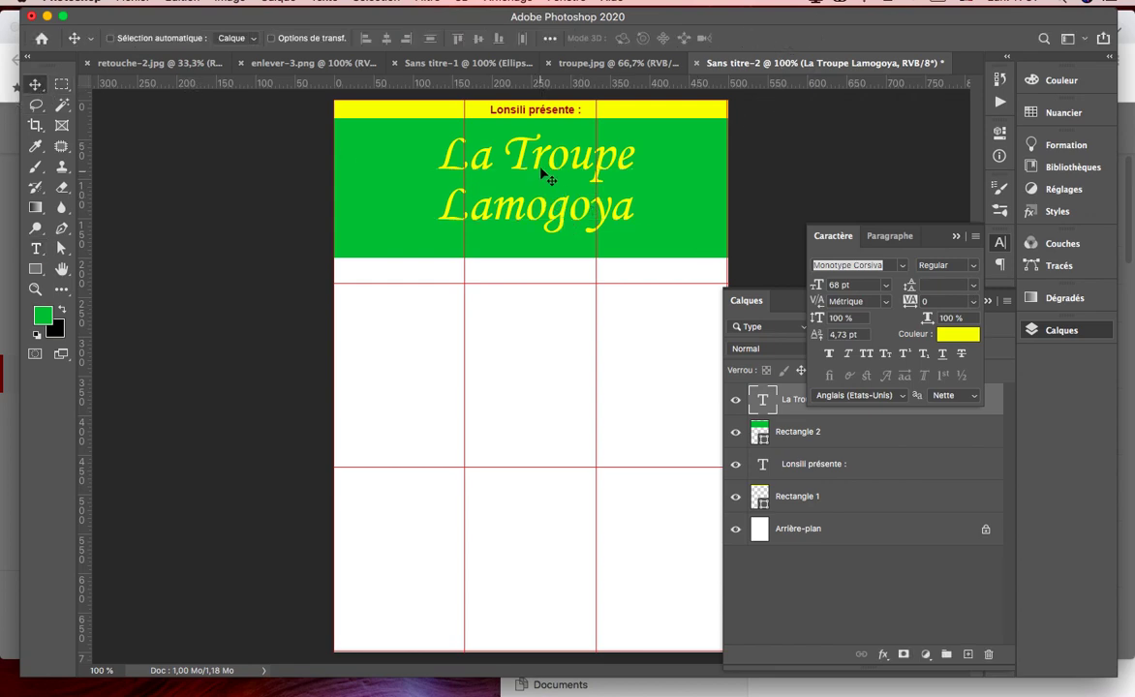
{"action": "left_click_drag", "start_coordinate": [537, 150], "coordinate": [531, 144]}
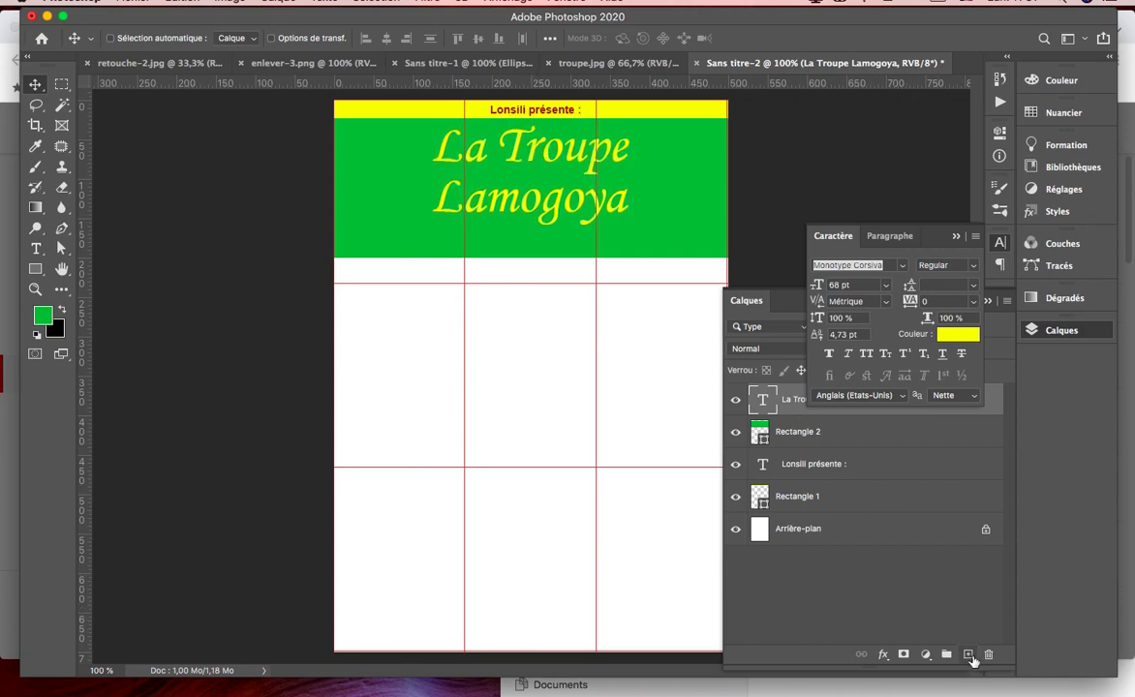
Add a new layer and write the text "14 Aôut 2023" on it in the white area below the green rectangle
{"action": "left_click", "coordinate": [968, 654]}
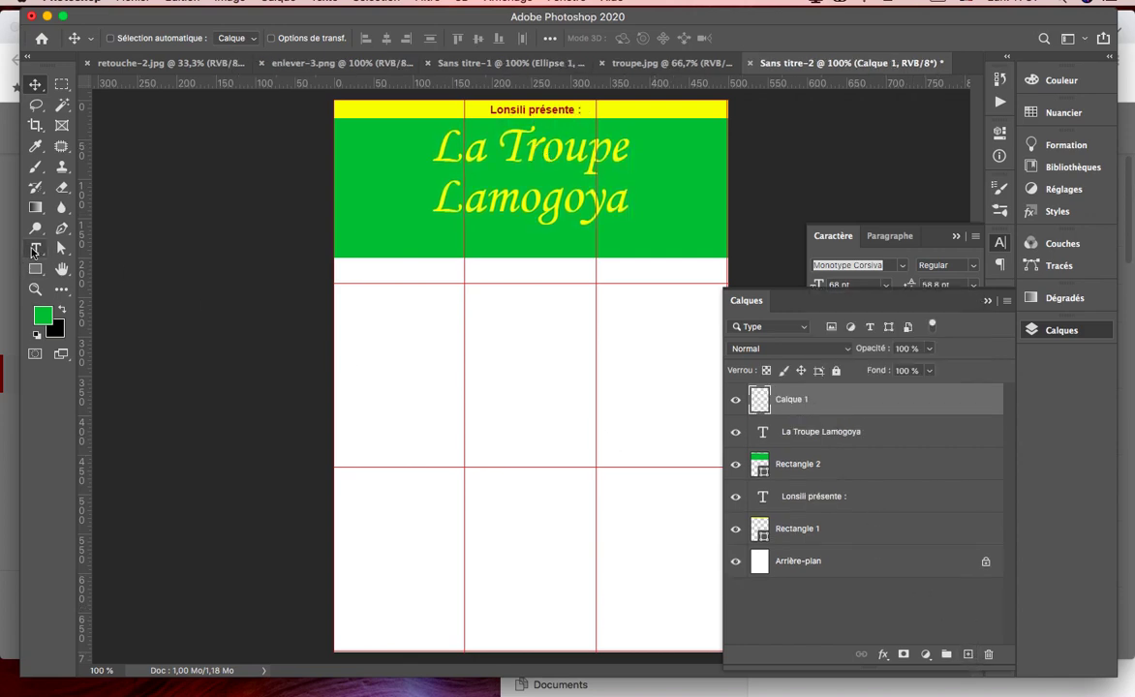
{"action": "left_click", "coordinate": [36, 249]}
{"action": "left_click", "coordinate": [417, 351]}
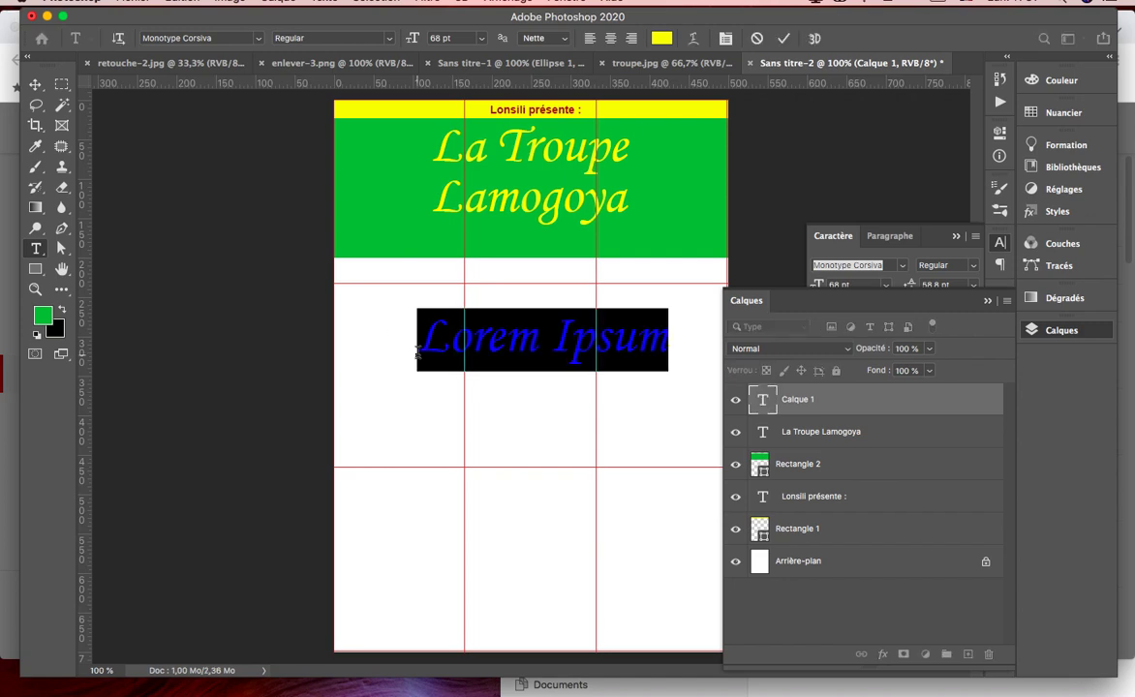
{"action": "type", "text": "14"}
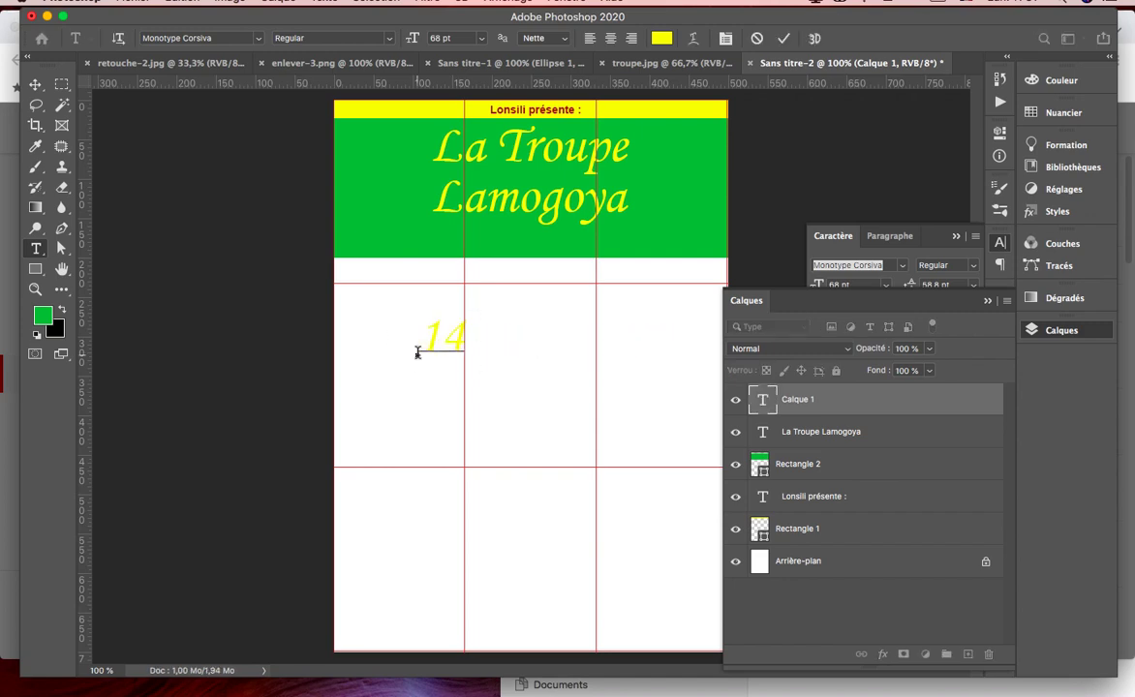
{"action": "type", "text": " Aôut"}
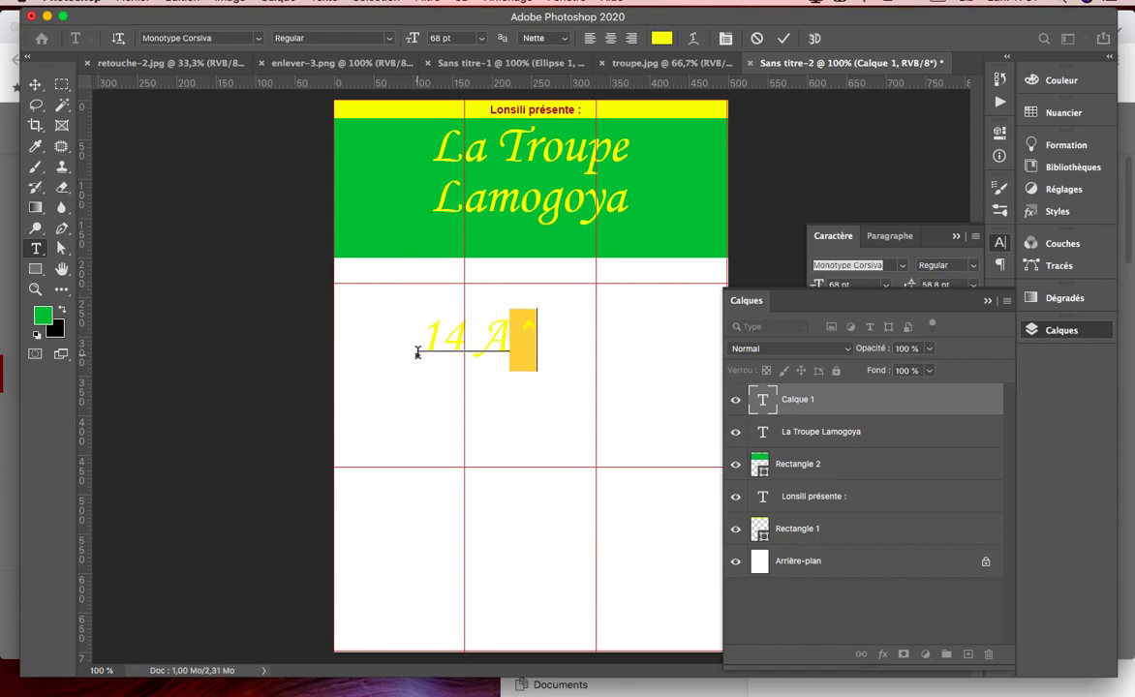
{"action": "type", "text": " 2023"}
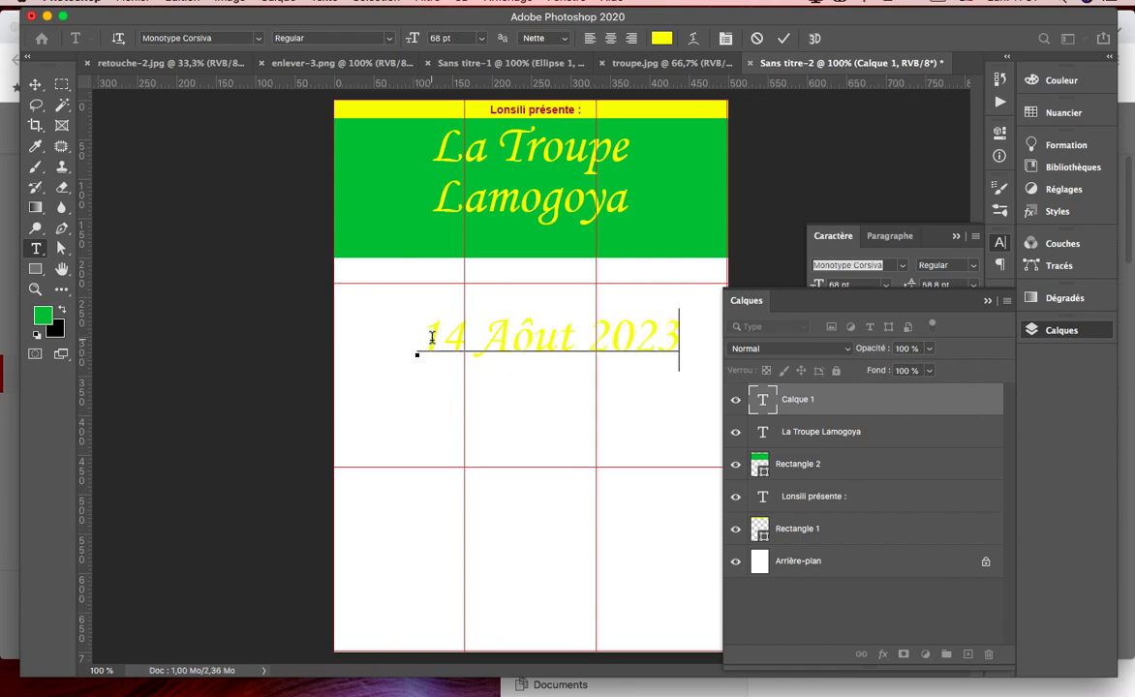
Set the date text after the leading 1 to Arial Bold at 18 pt
{"action": "left_click_drag", "start_coordinate": [432, 336], "coordinate": [718, 328]}
{"action": "left_click", "coordinate": [199, 38]}
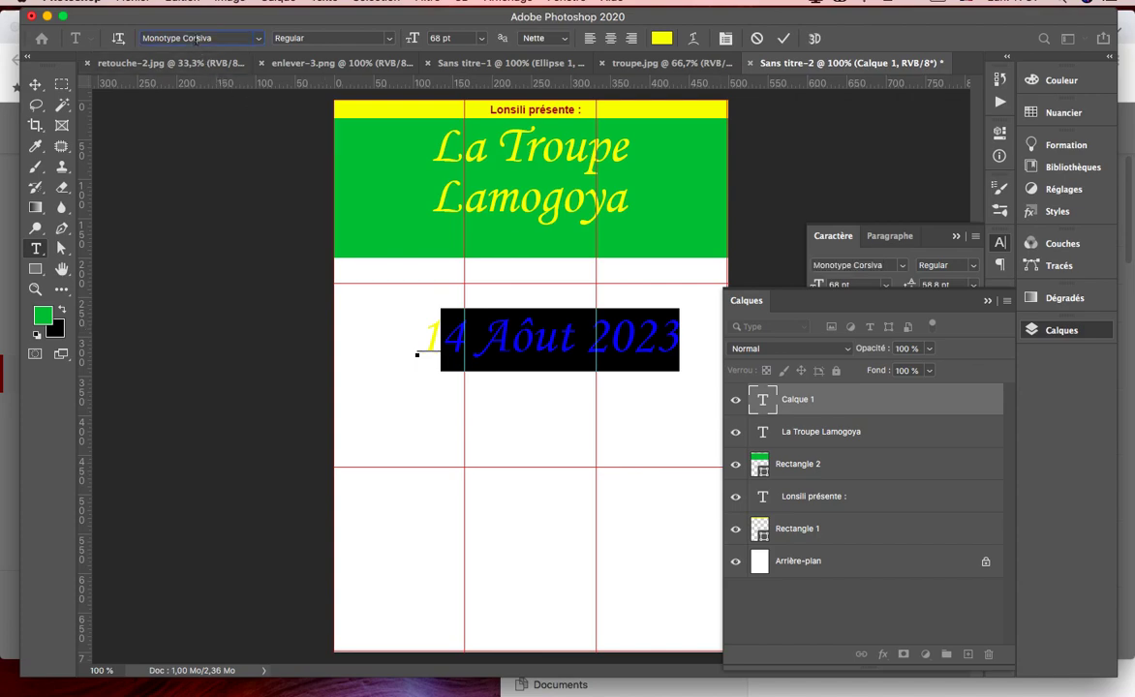
{"action": "type", "text": "a"}
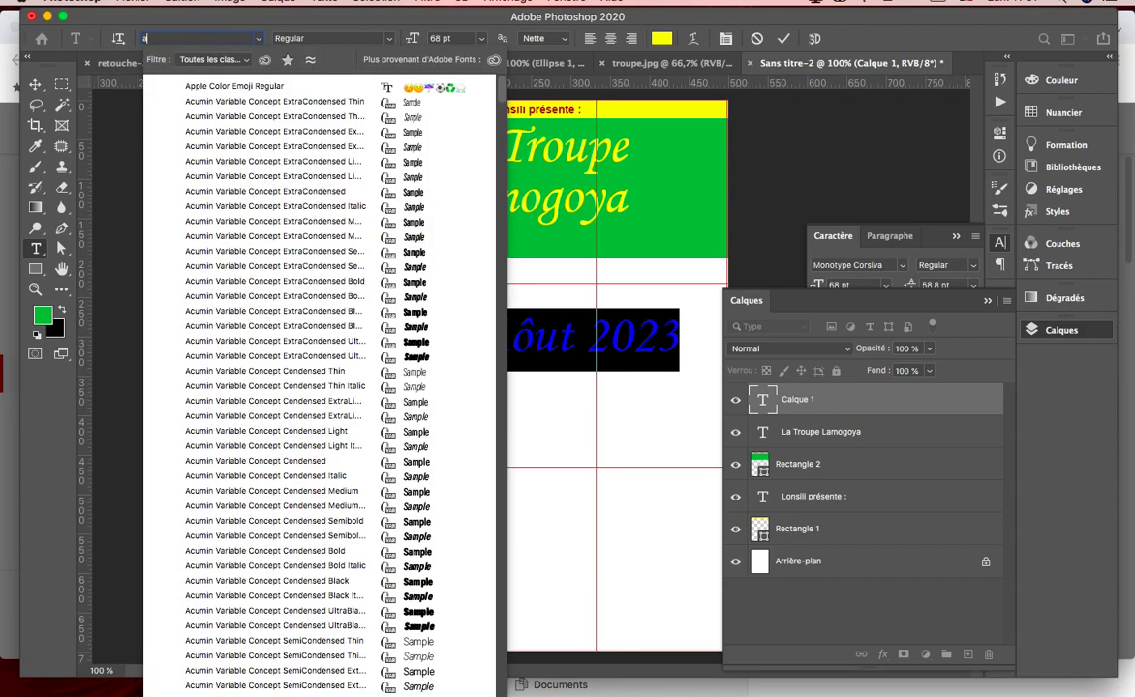
{"action": "type", "text": "ria"}
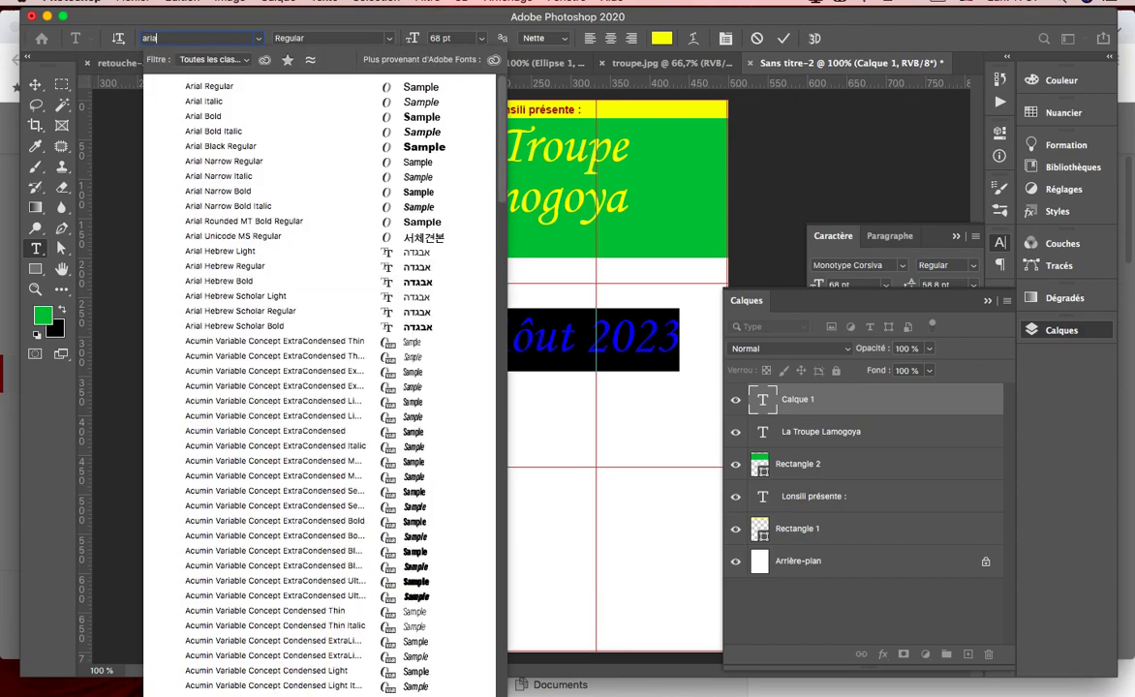
{"action": "left_click", "coordinate": [204, 118]}
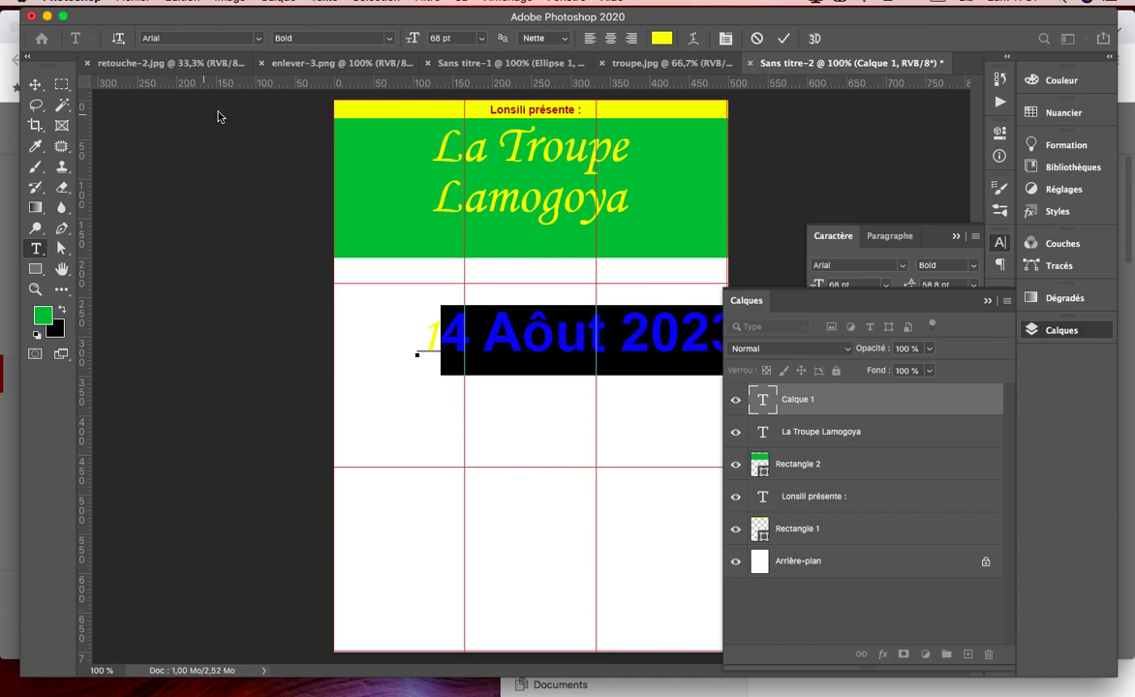
{"action": "left_click", "coordinate": [481, 38]}
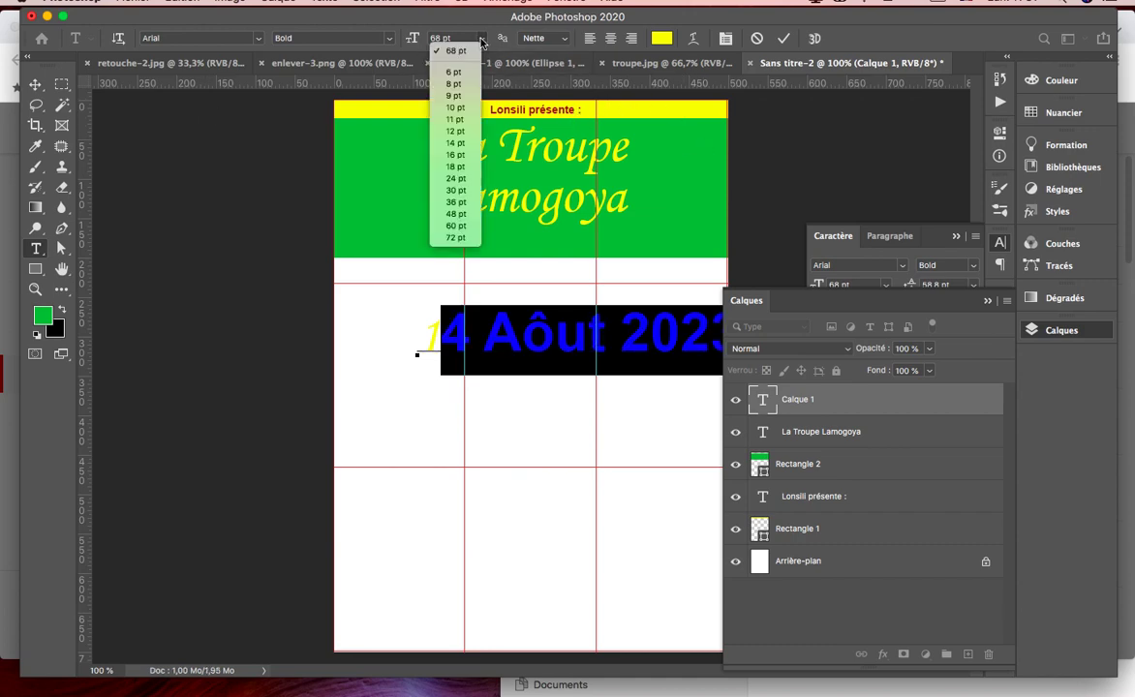
{"action": "left_click", "coordinate": [461, 166]}
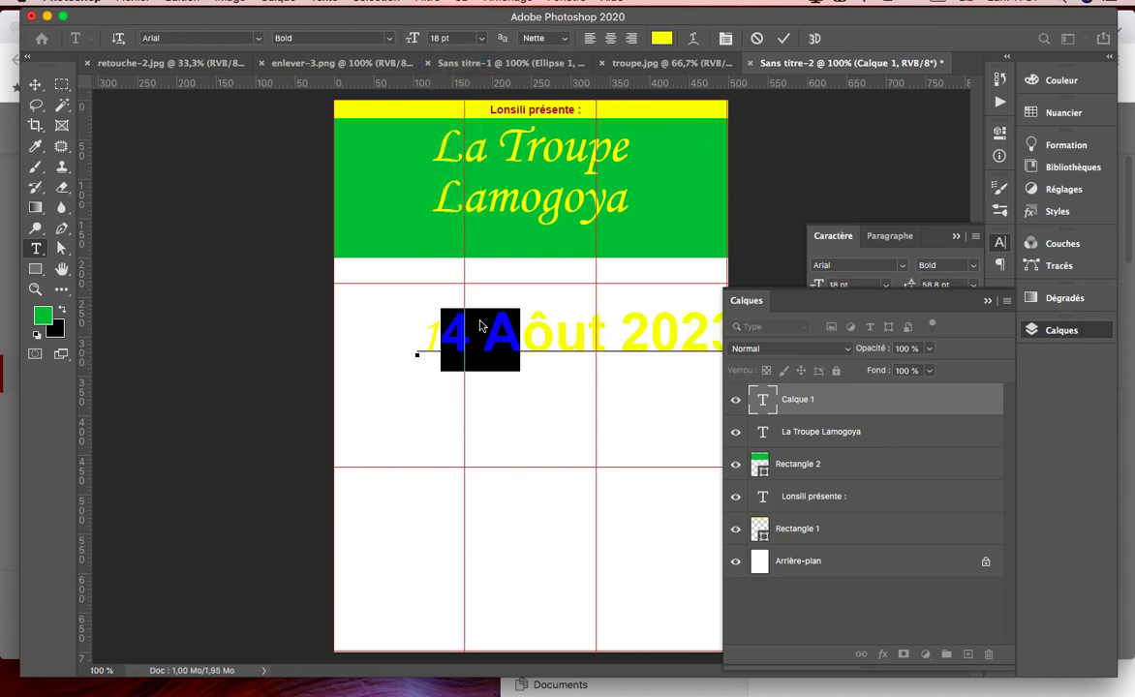
Apply Arial Bold to the entire date and recolour it with the near-black 0e0e00
{"action": "left_click", "coordinate": [432, 337]}
{"action": "left_click_drag", "start_coordinate": [432, 337], "coordinate": [548, 354]}
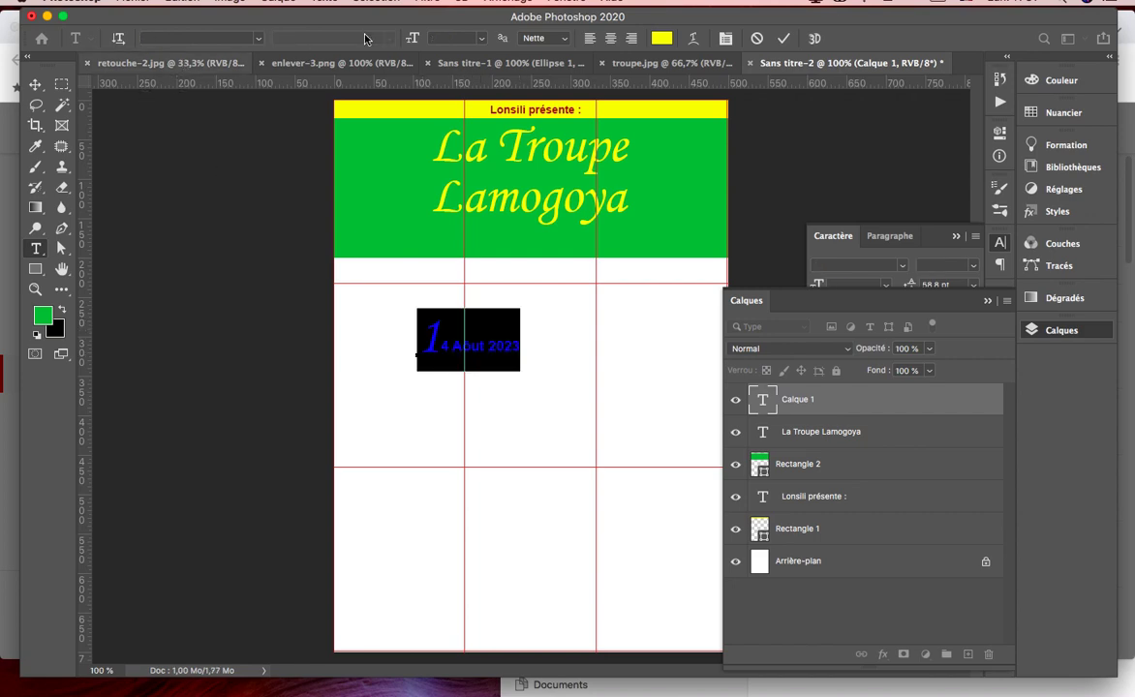
{"action": "left_click", "coordinate": [212, 39]}
{"action": "type", "text": "aria"}
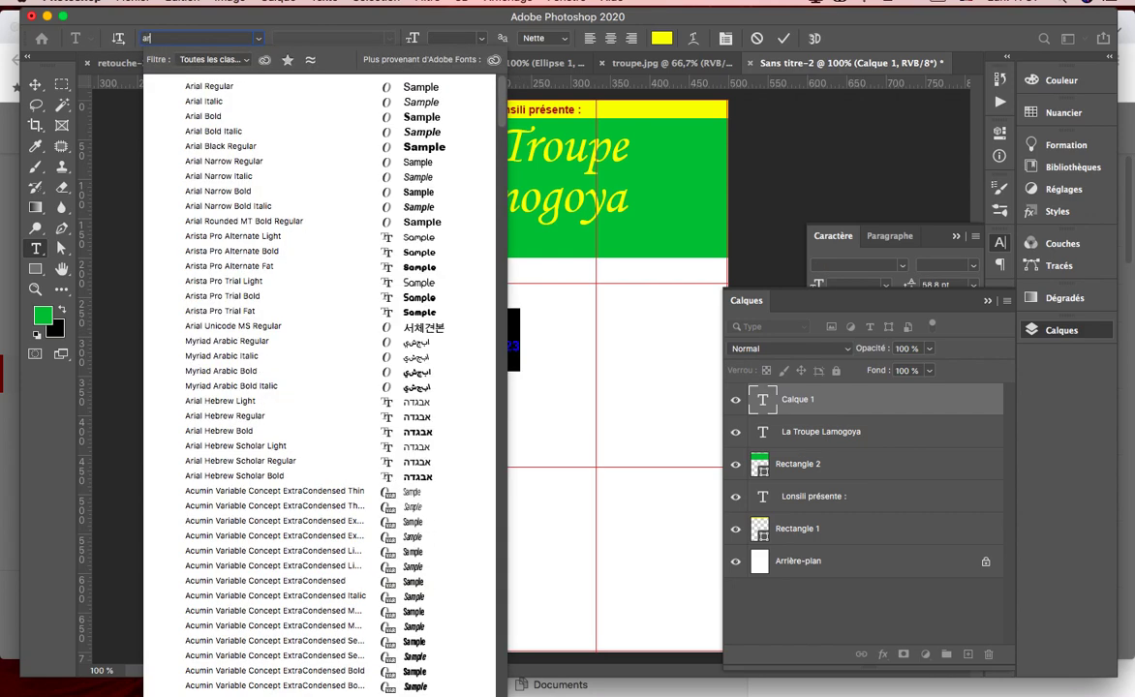
{"action": "left_click", "coordinate": [215, 116]}
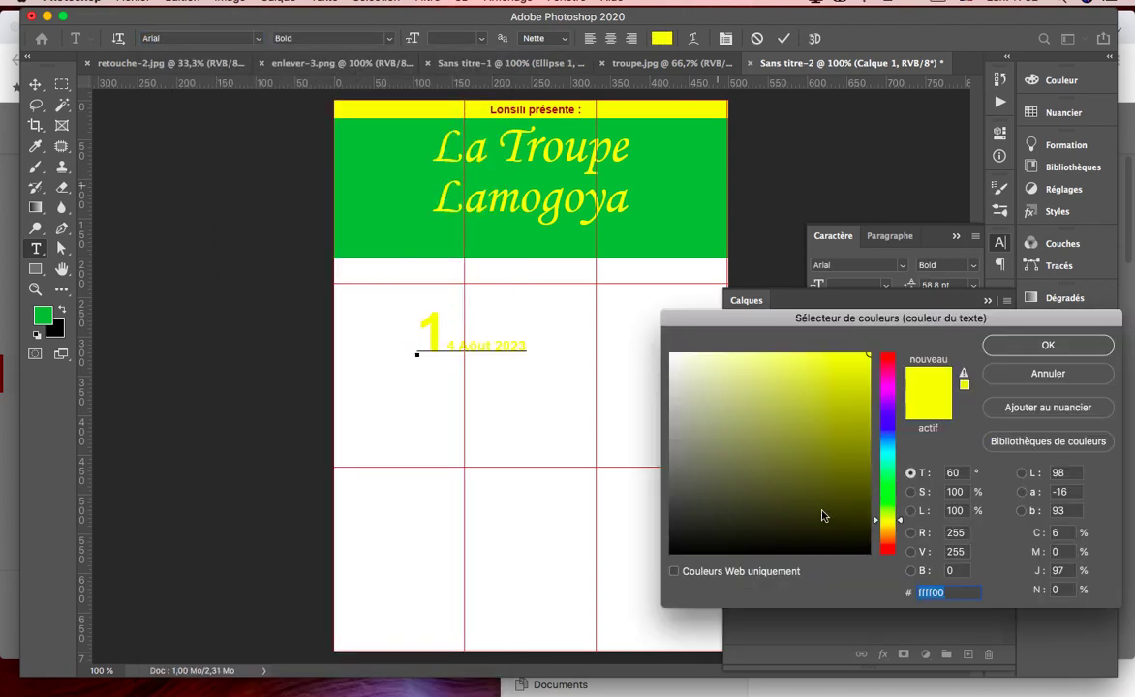
{"action": "left_click", "coordinate": [862, 548]}
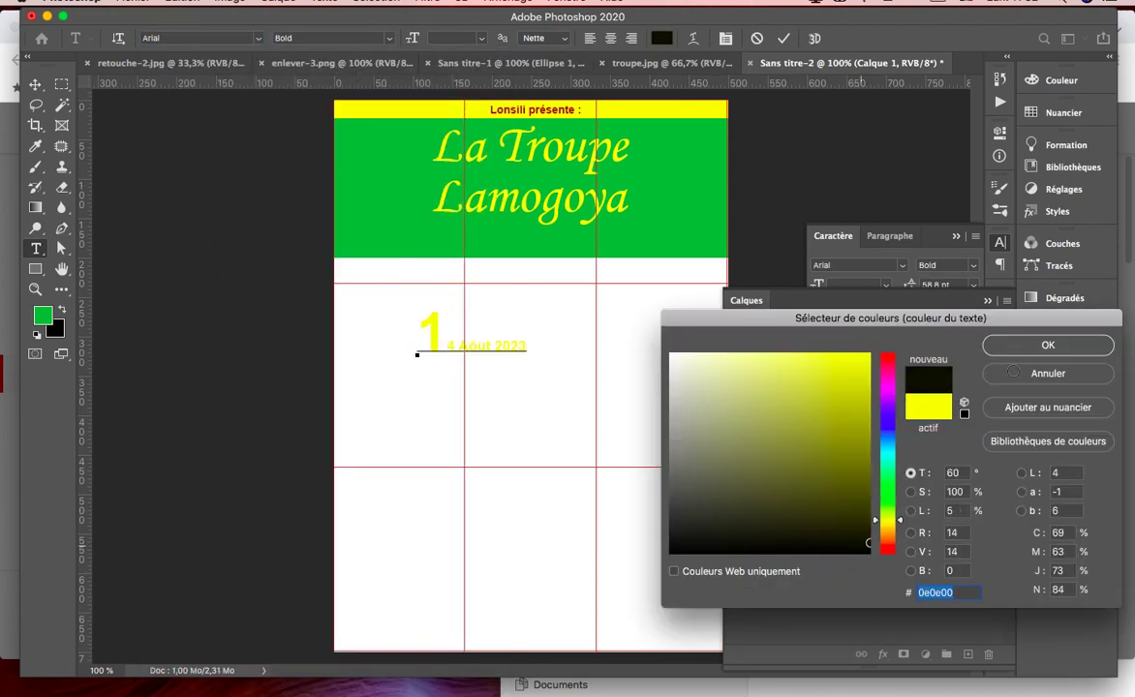
{"action": "key", "text": "Return"}
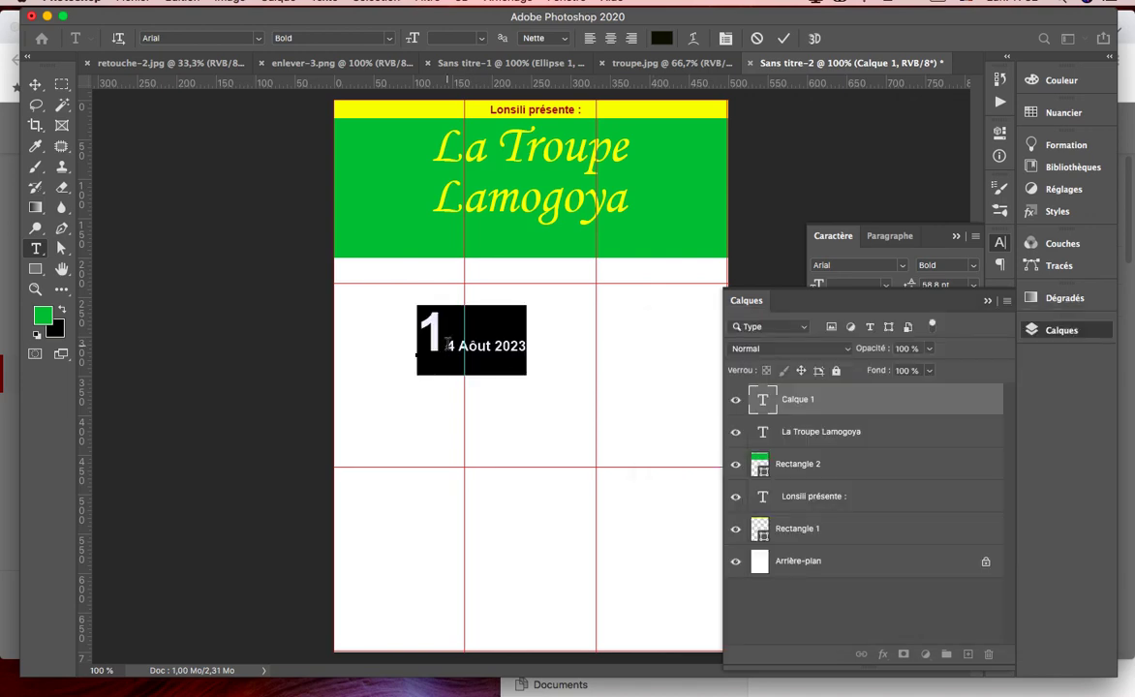
Replace the oversized leading 1 of the date with a 1 in the same 18 pt size as the other characters
{"action": "left_click", "coordinate": [447, 345]}
{"action": "key", "text": "BackSpace"}
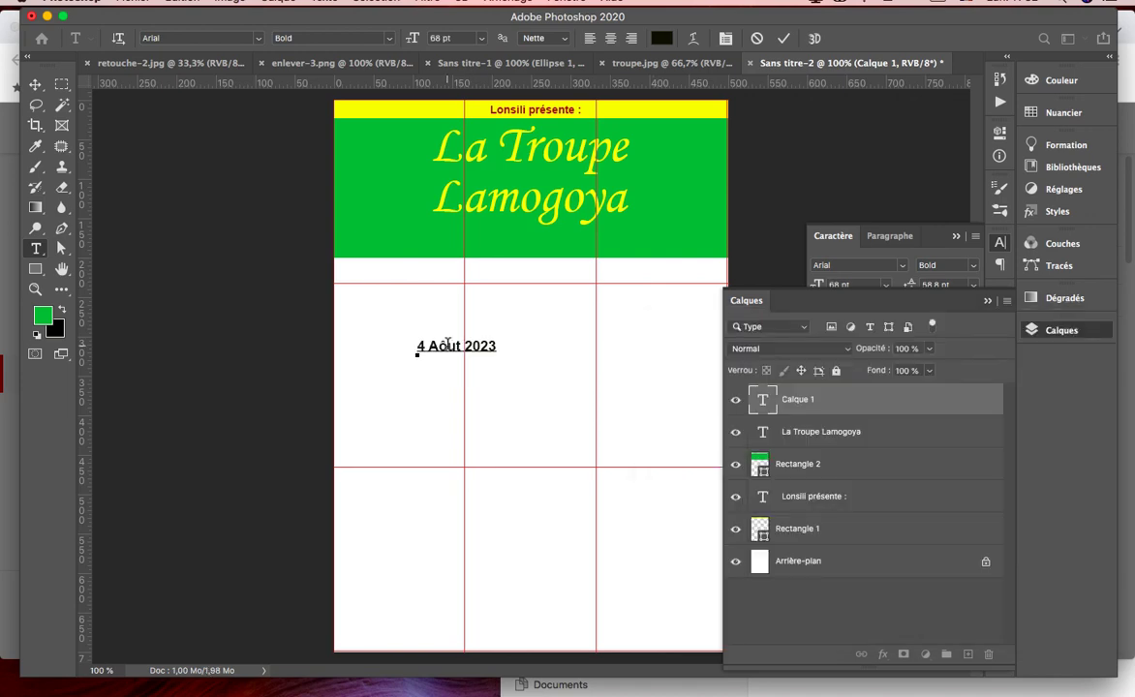
{"action": "key", "text": "Right"}
{"action": "type", "text": "1"}
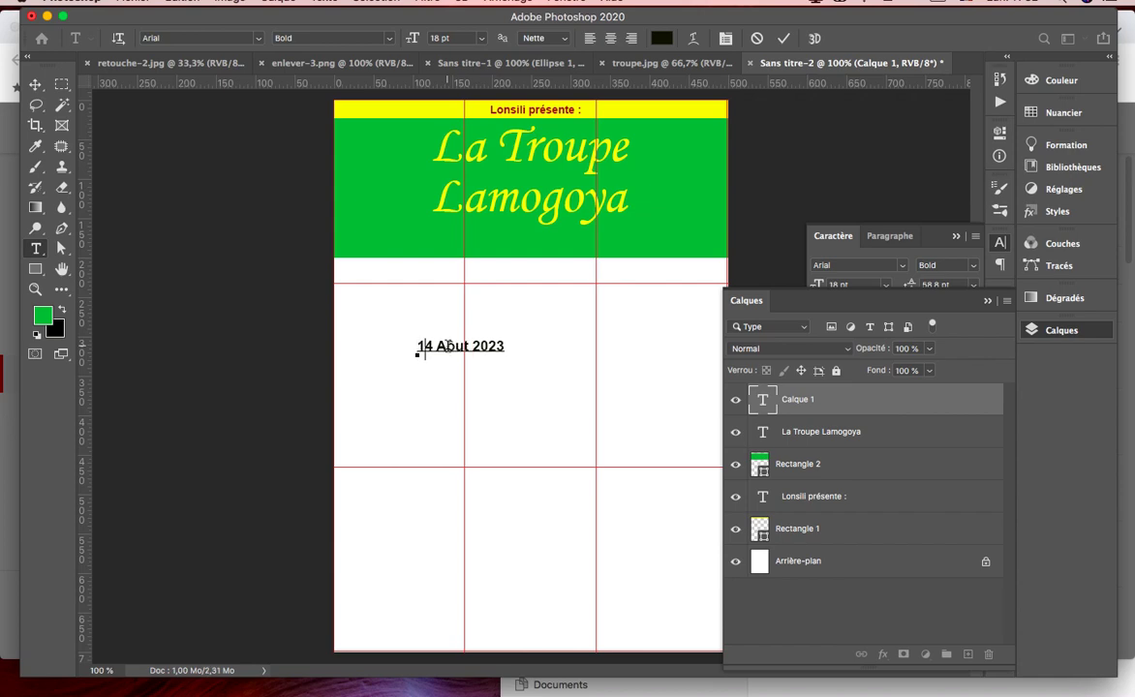
Move the date onto the green rectangle just below the title and enlarge it to 25 pt
{"action": "left_click_drag", "start_coordinate": [514, 326], "coordinate": [588, 215]}
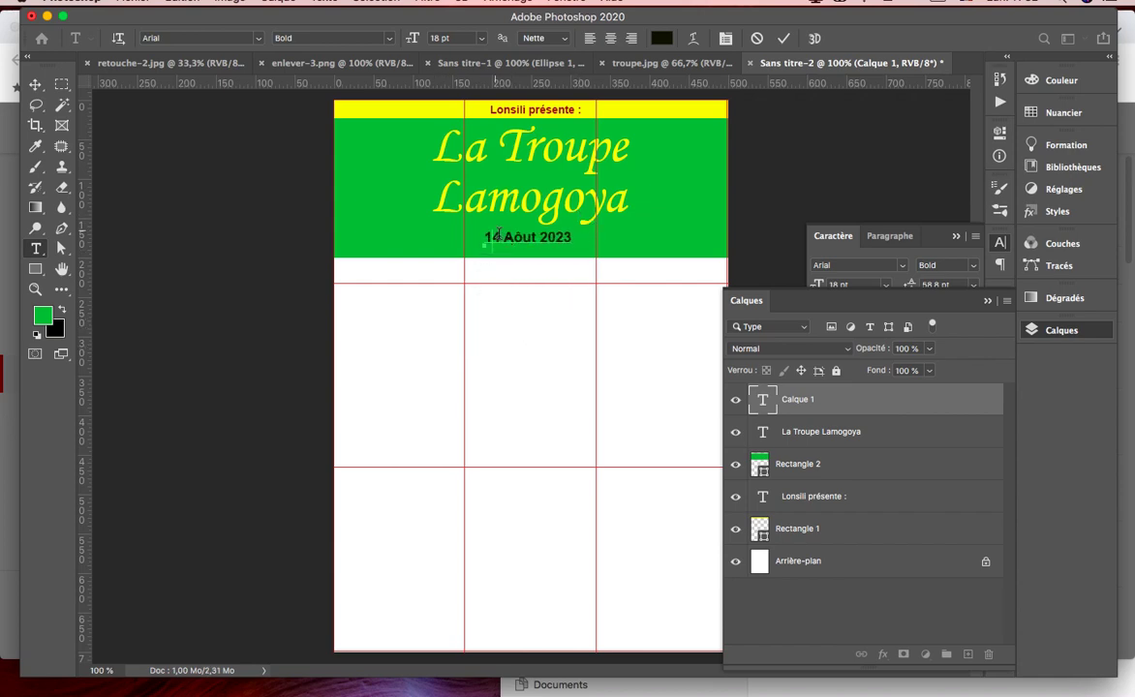
{"action": "triple_click", "coordinate": [503, 236]}
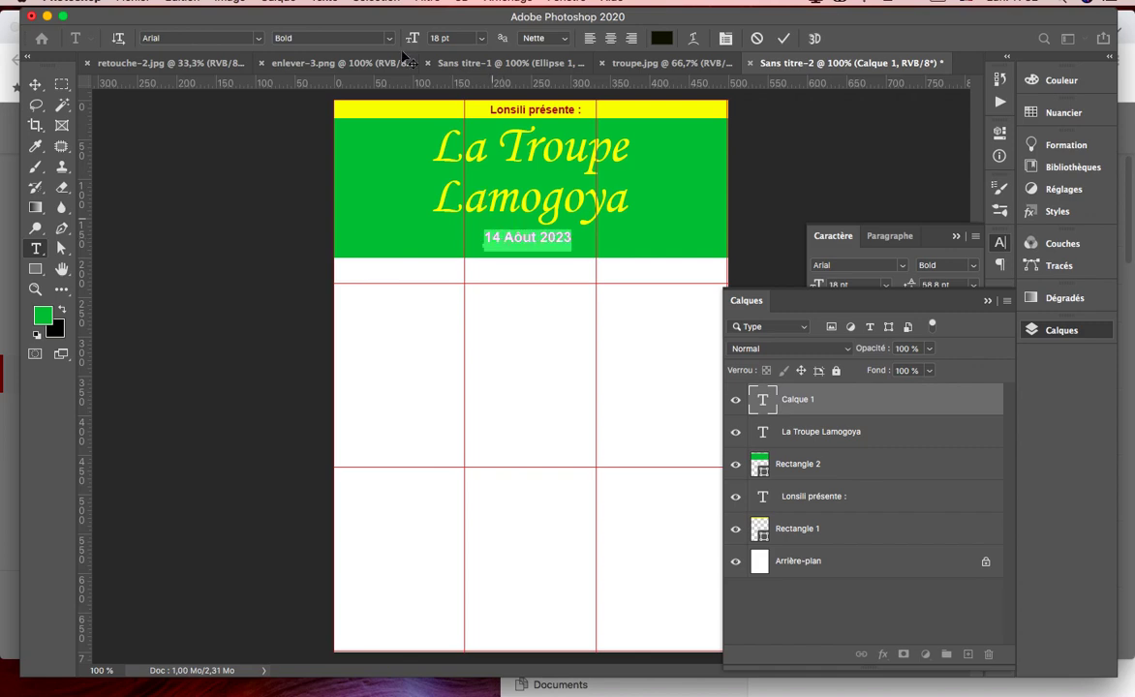
{"action": "left_click_drag", "start_coordinate": [417, 41], "coordinate": [418, 42]}
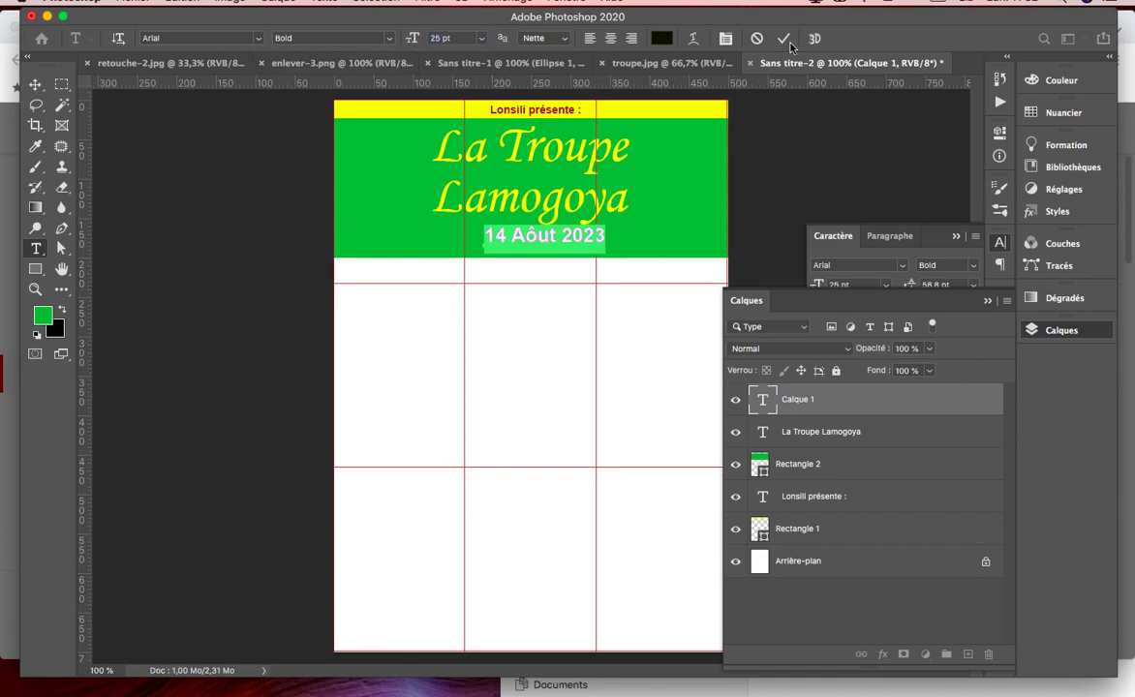
{"action": "key", "text": "Escape"}
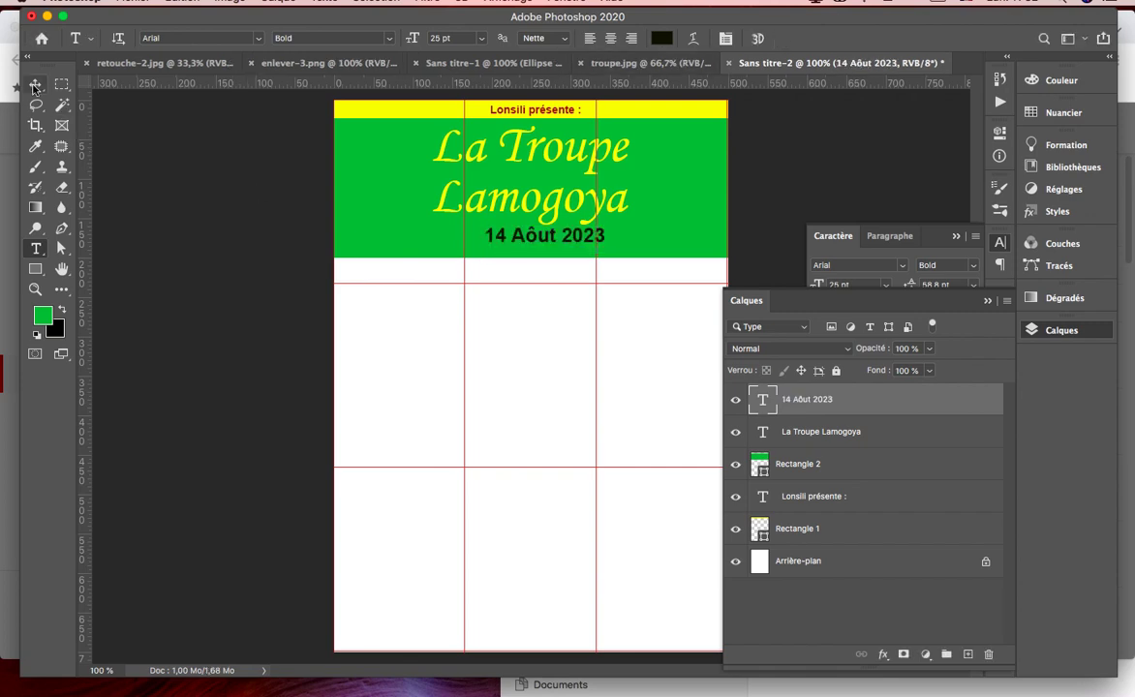
Nudge the date down and to the left so it sits centred beneath the title on the green rectangle
{"action": "left_click", "coordinate": [35, 87]}
{"action": "key", "text": "Down"}
{"action": "key", "text": "Down"}
{"action": "key", "text": "Down"}
{"action": "key", "text": "Down"}
{"action": "key", "text": "Left"}
{"action": "key", "text": "Left"}
{"action": "key", "text": "Left"}
{"action": "key", "text": "Left"}
{"action": "key", "text": "Left"}
{"action": "key", "text": "Left"}
{"action": "key", "text": "Left"}
{"action": "key", "text": "Left"}
{"action": "key", "text": "Left"}
{"action": "key", "text": "Left"}
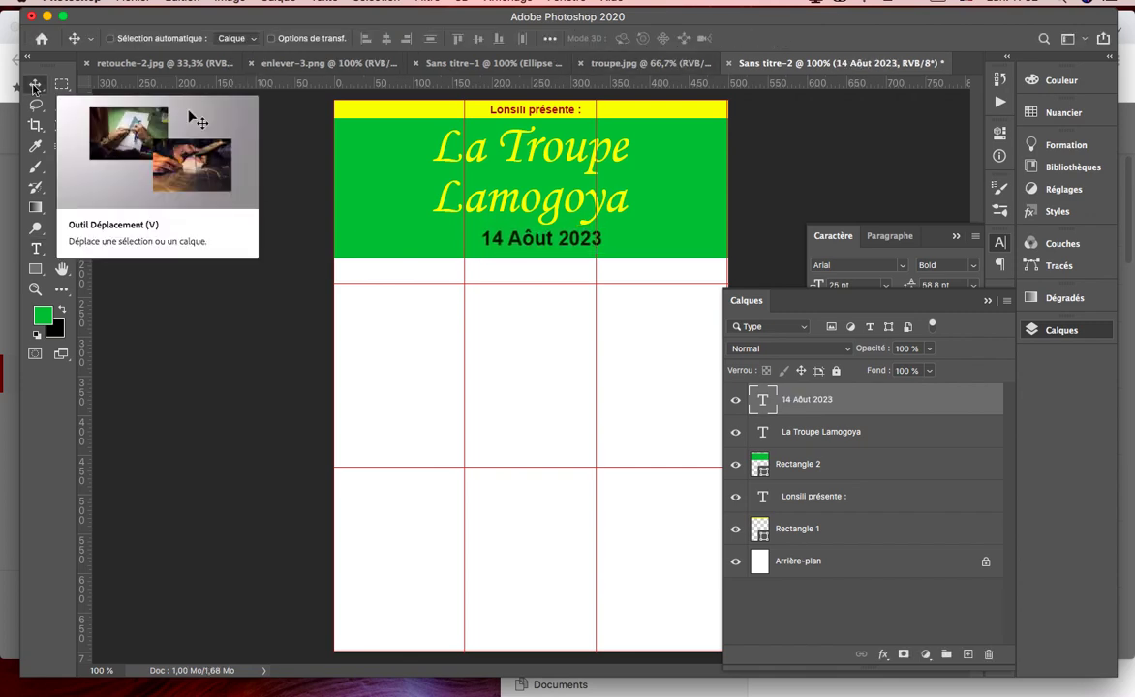
{"action": "key", "text": "Down"}
{"action": "key", "text": "Down"}
{"action": "key", "text": "Down"}
{"action": "key", "text": "Down"}
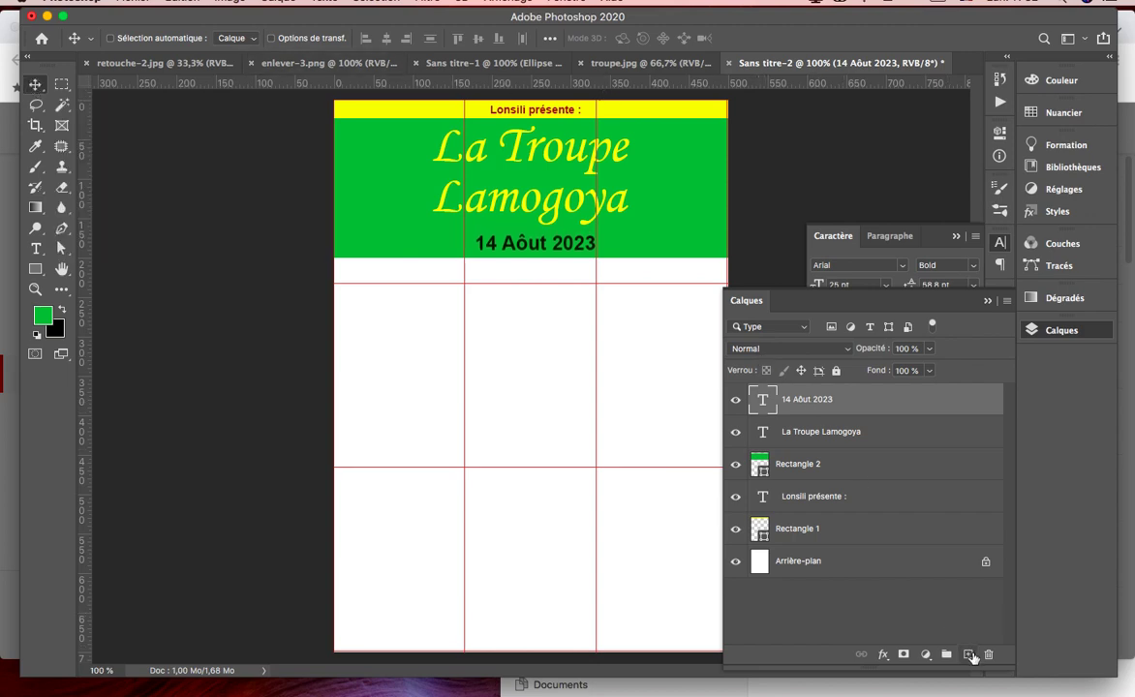
On a new layer, draw a 500 x 33 px rectangle directly below the green one and fill it with dark red
{"action": "left_click", "coordinate": [968, 655]}
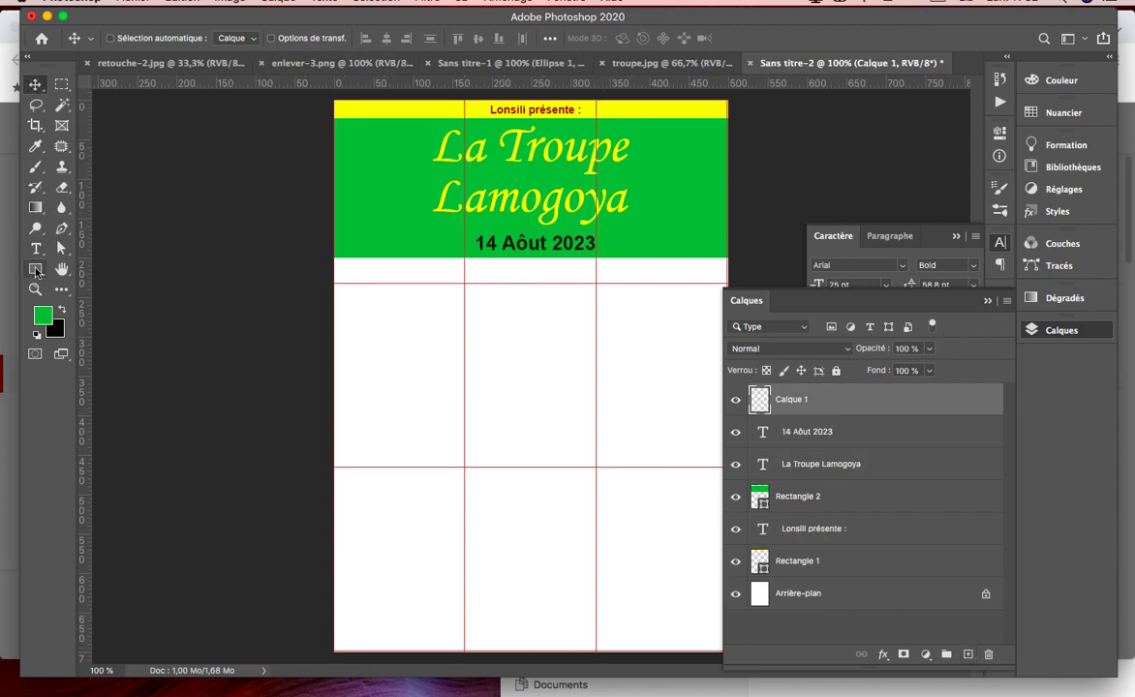
{"action": "left_click", "coordinate": [35, 269]}
{"action": "left_click_drag", "start_coordinate": [335, 257], "coordinate": [728, 284]}
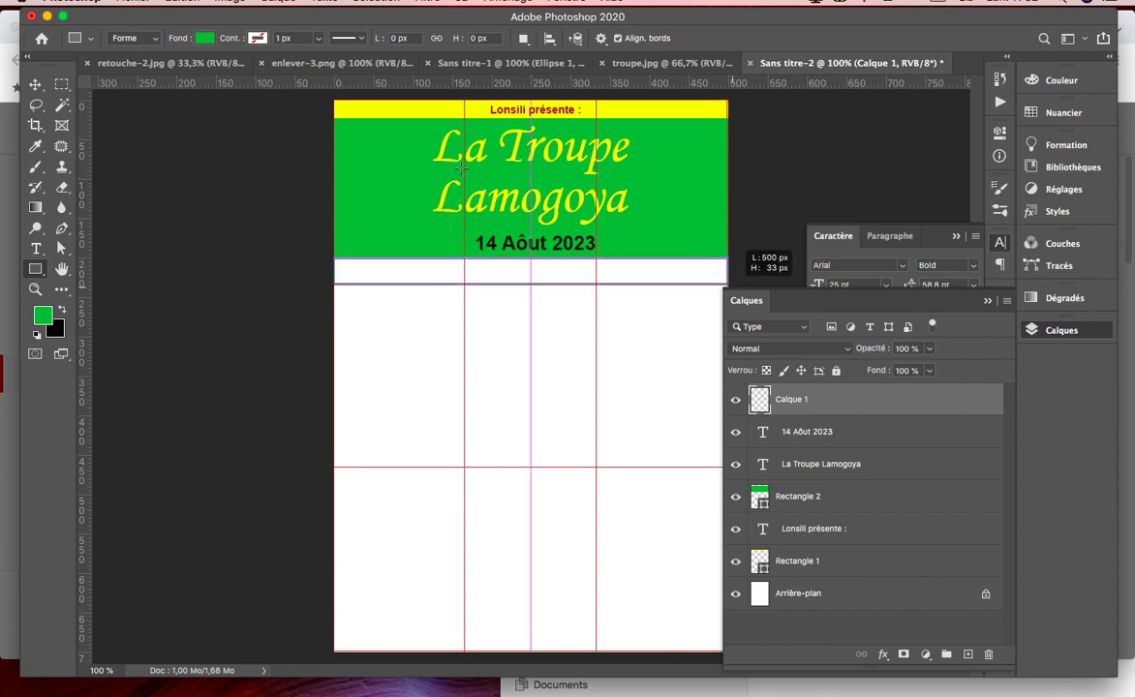
{"action": "left_click", "coordinate": [200, 39]}
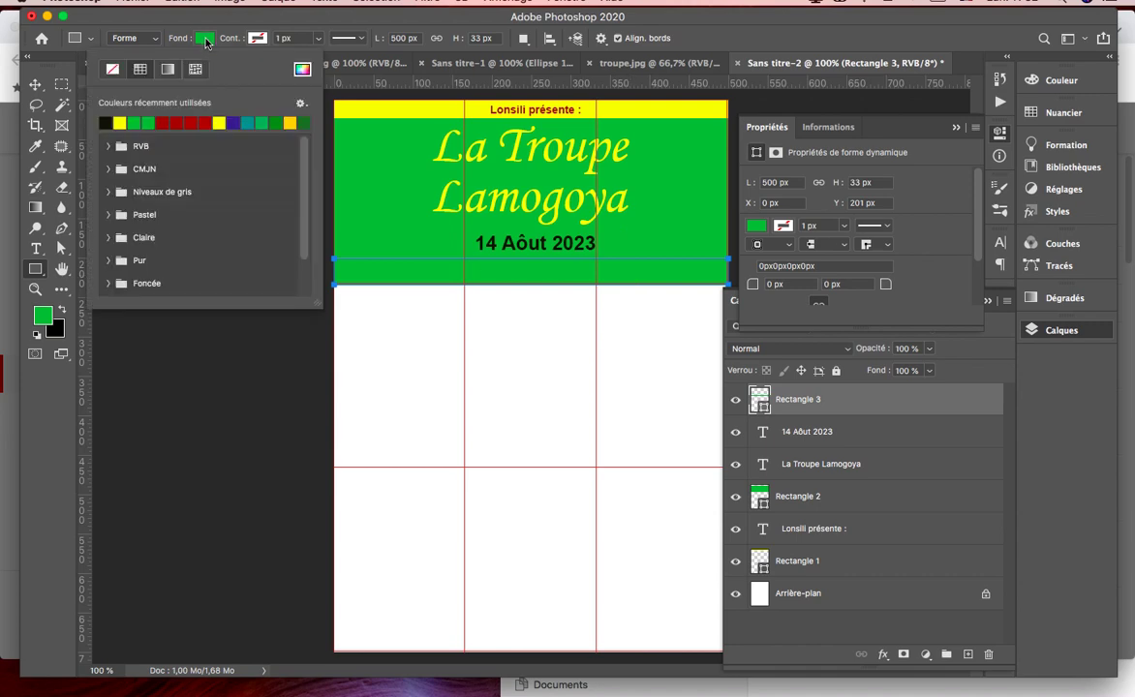
{"action": "left_click", "coordinate": [170, 121]}
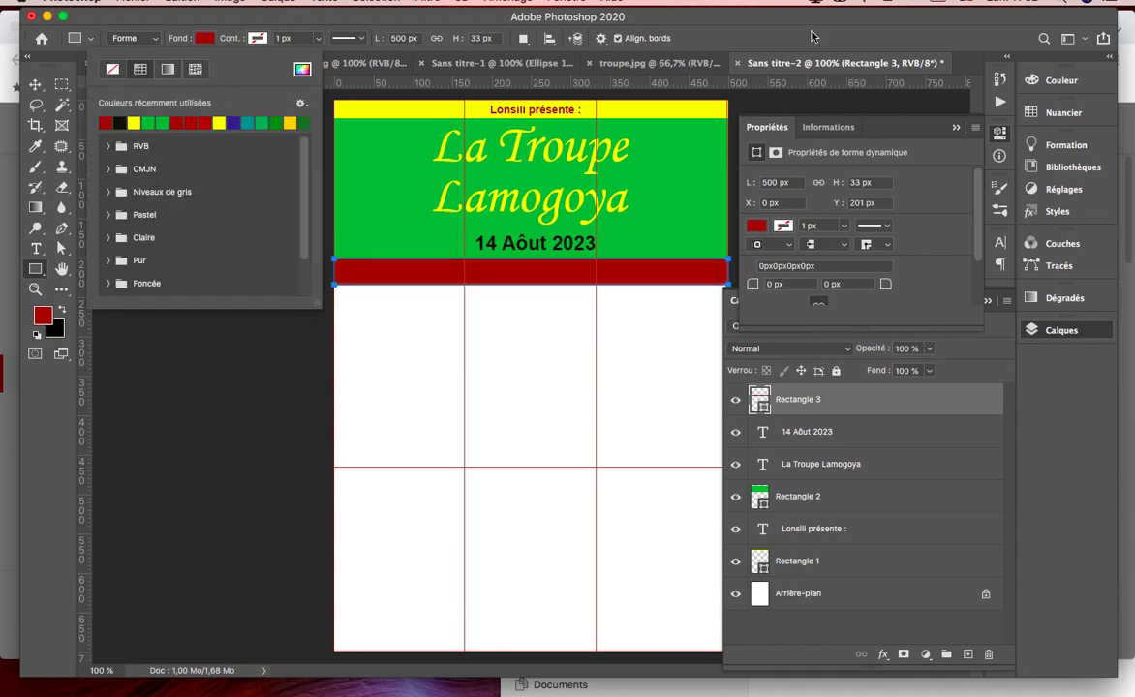
{"action": "left_click", "coordinate": [256, 159]}
Check the red band against troupe.jpg and move the rectangle up to Y 200 px against the green one
{"action": "left_click", "coordinate": [35, 84]}
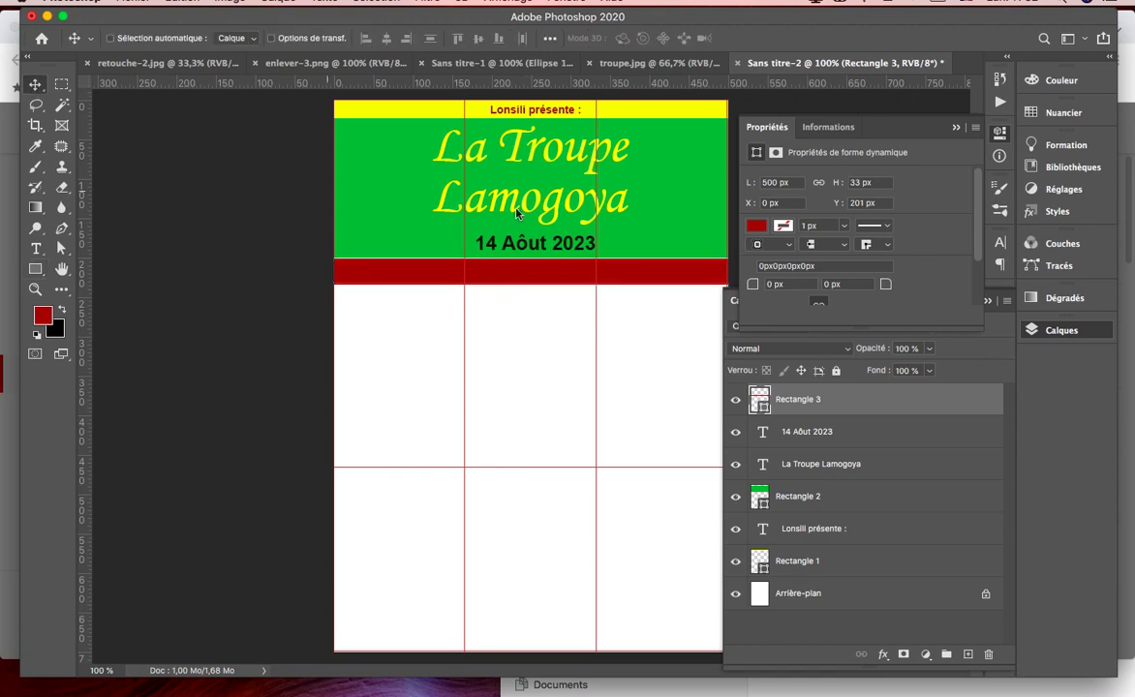
{"action": "left_click", "coordinate": [644, 63]}
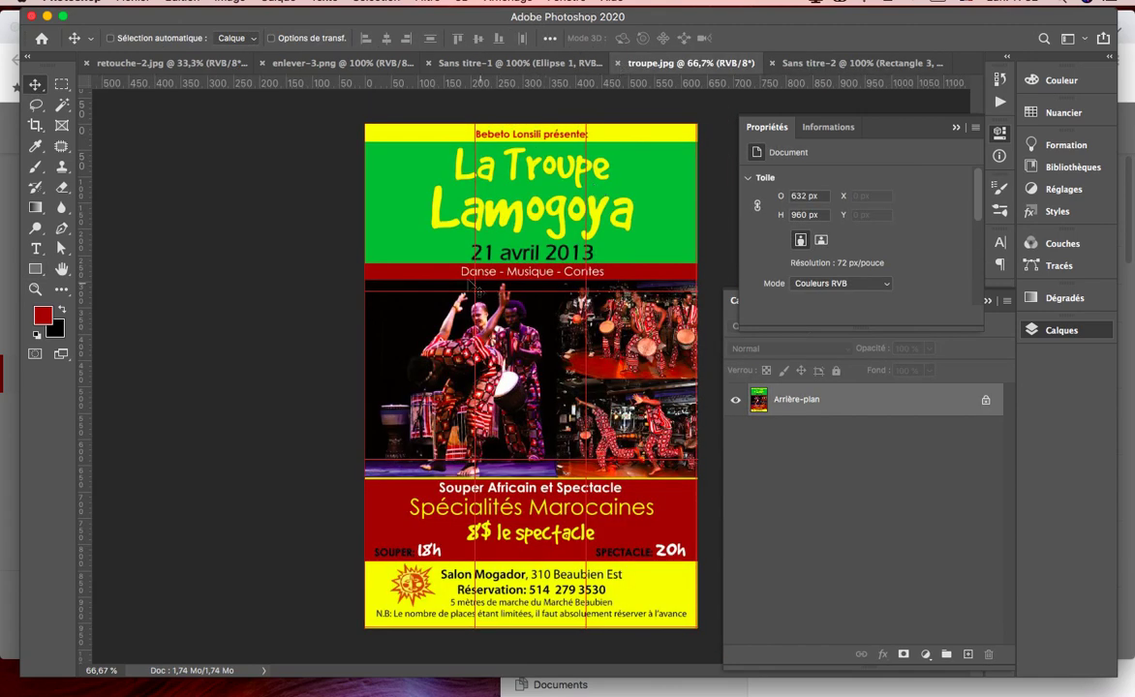
{"action": "left_click", "coordinate": [867, 61]}
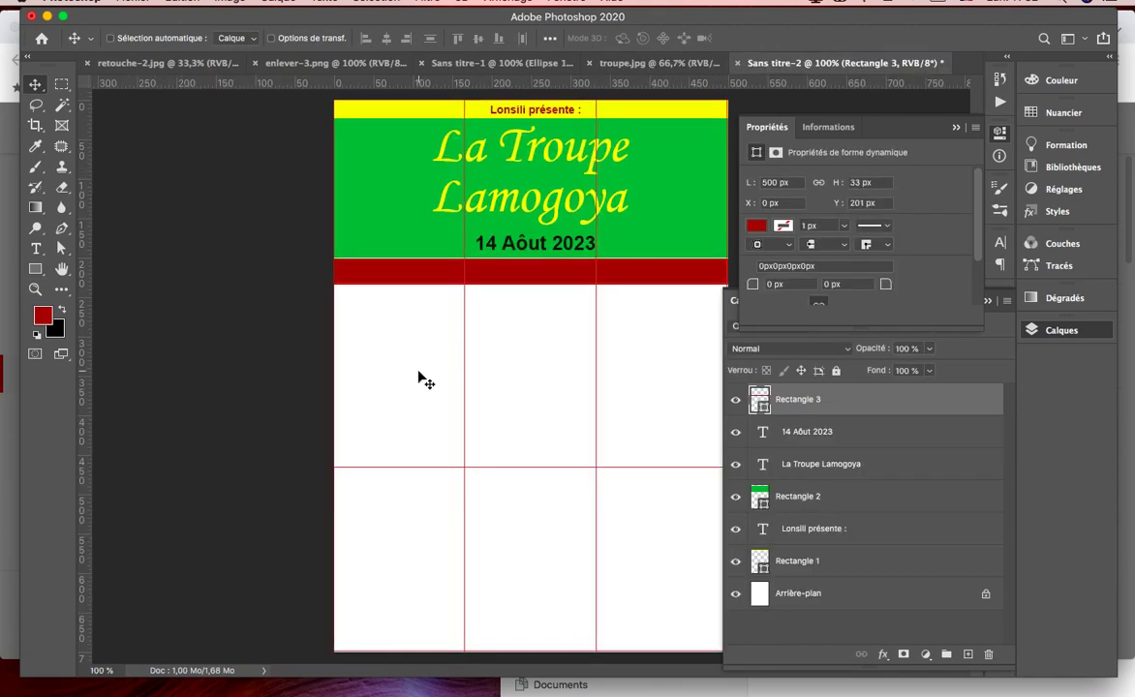
{"action": "key", "text": "Up"}
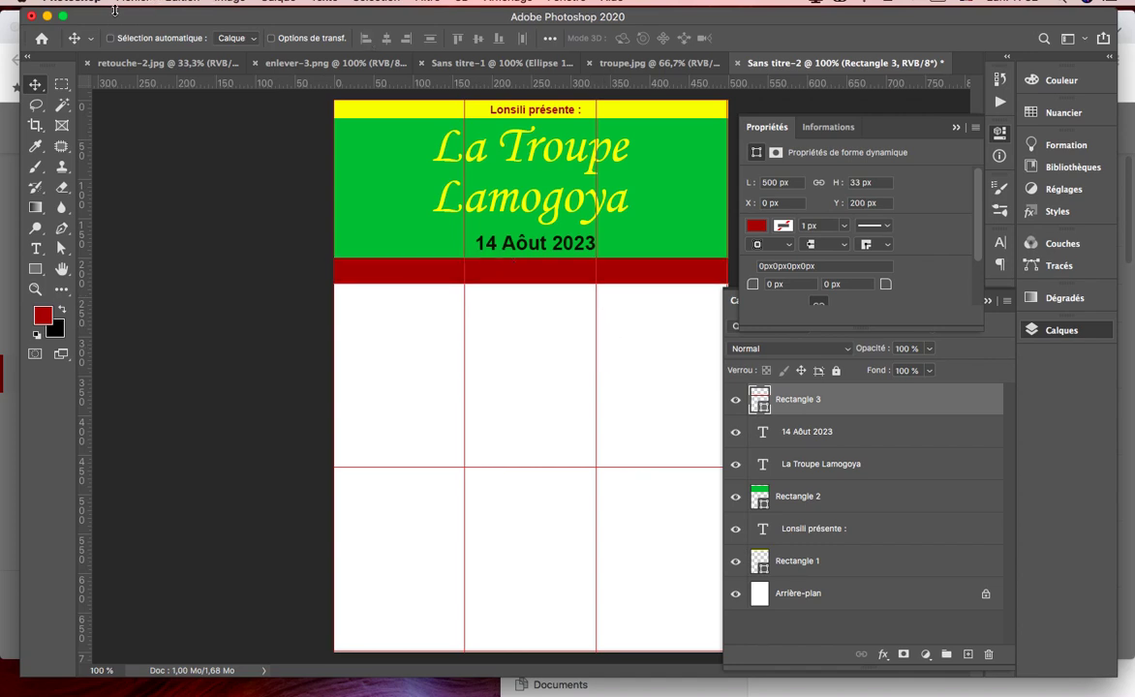
Place lamo.jpg from the TP Photoshop-complet folder as an embedded image at its default size
{"action": "left_click", "coordinate": [126, 3]}
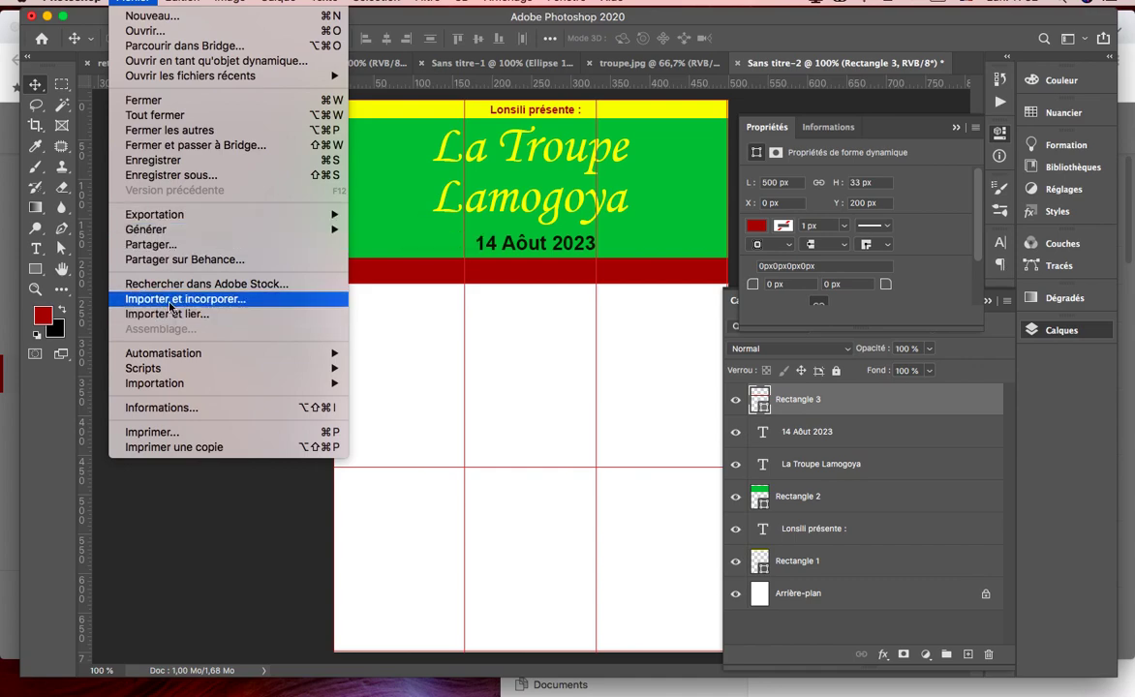
{"action": "left_click", "coordinate": [170, 302]}
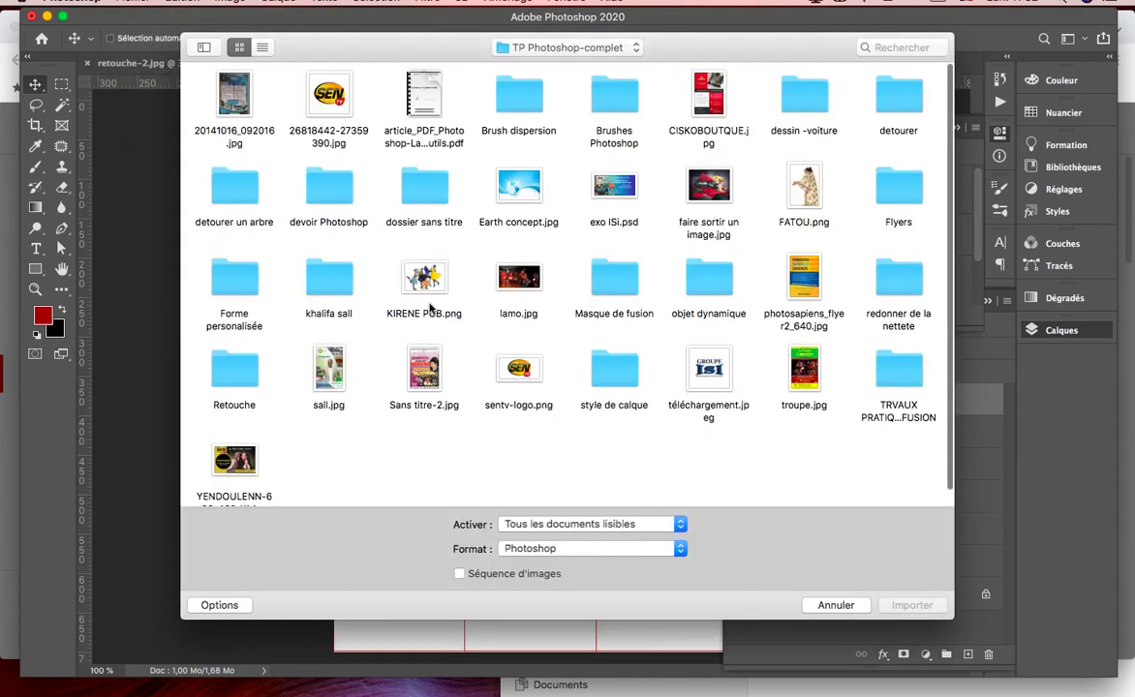
{"action": "left_click", "coordinate": [517, 280]}
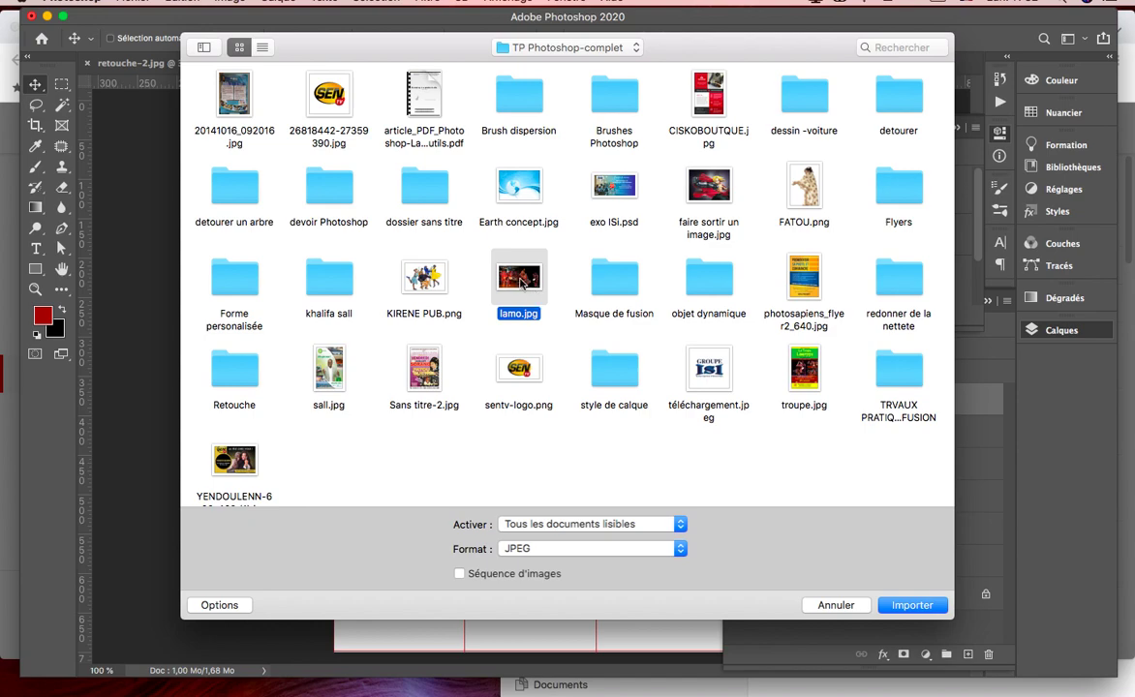
{"action": "left_click", "coordinate": [900, 606]}
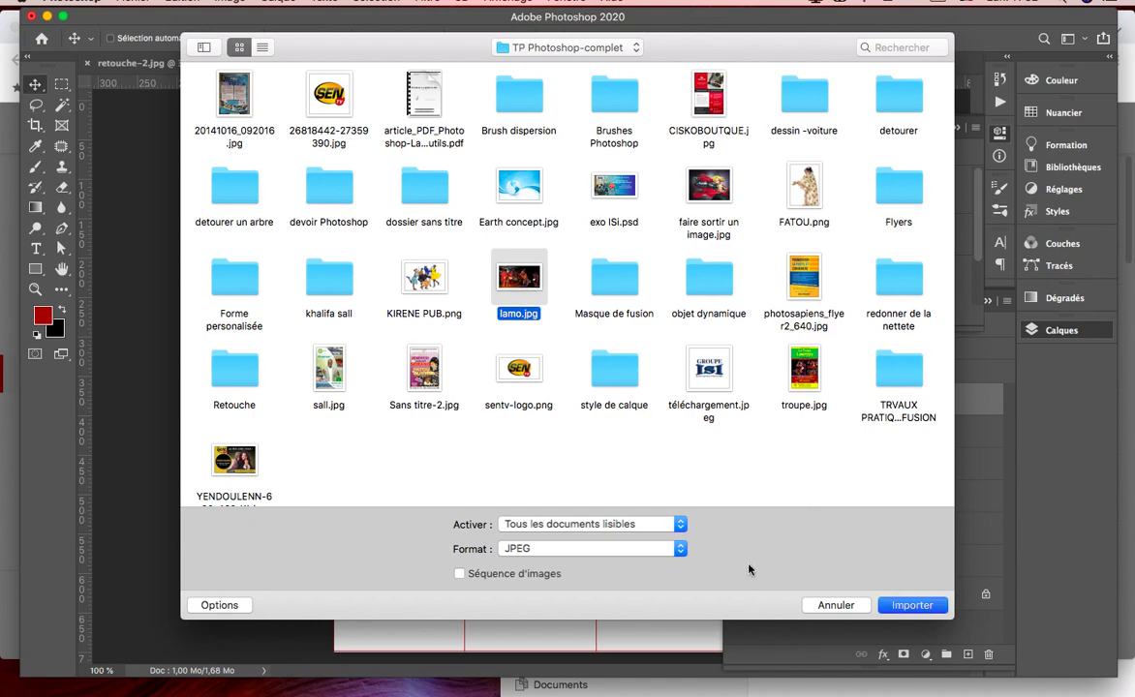
{"action": "left_click", "coordinate": [870, 601]}
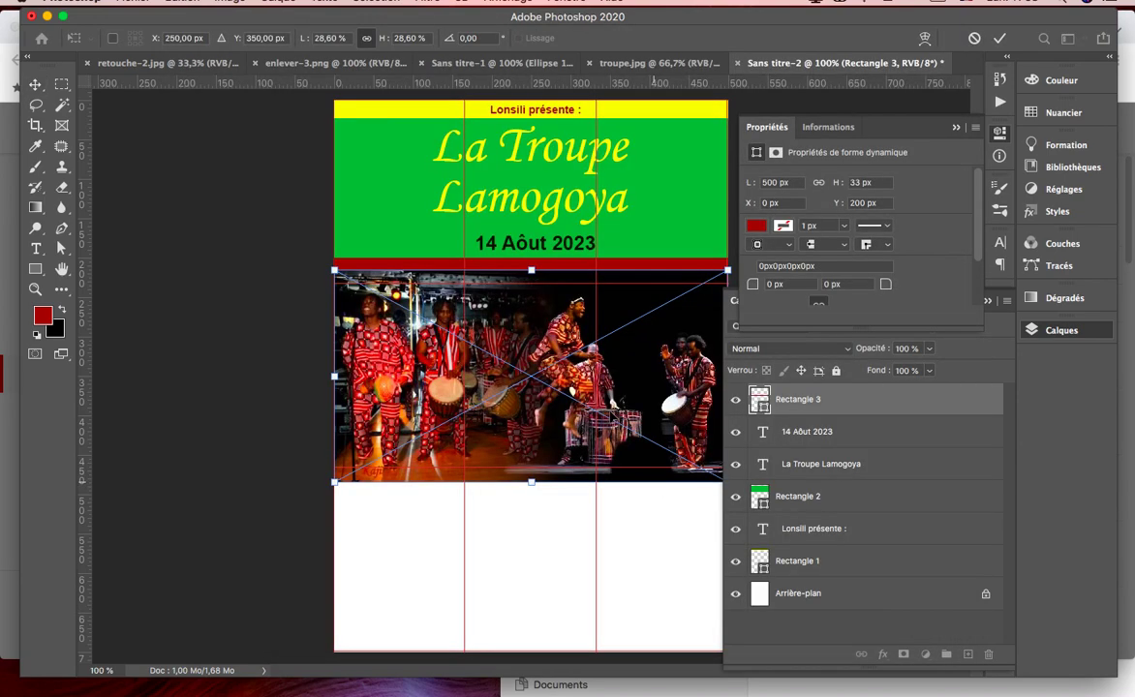
{"action": "key", "text": "Return"}
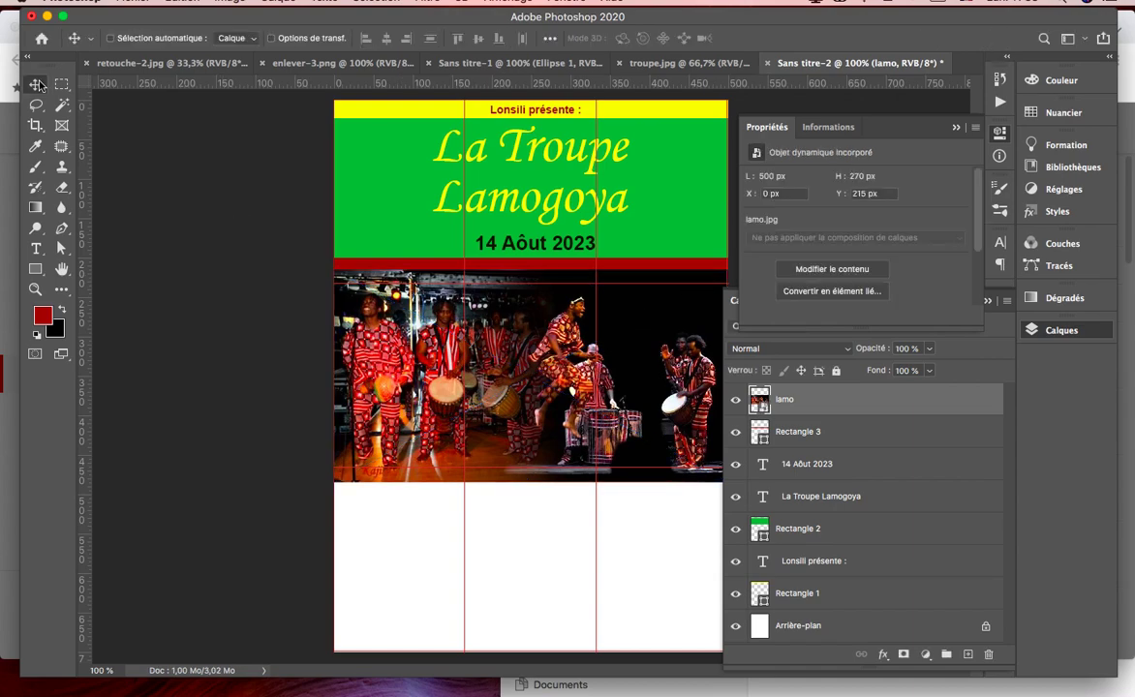
Move the lamo photo down to Y 232 px so its upper edge meets the dark red band
{"action": "key", "text": "Down"}
{"action": "key", "text": "Down"}
{"action": "key", "text": "Down"}
{"action": "key", "text": "Down"}
{"action": "key", "text": "Down"}
{"action": "key", "text": "Down"}
{"action": "key", "text": "Down"}
{"action": "key", "text": "Down"}
{"action": "key", "text": "Down"}
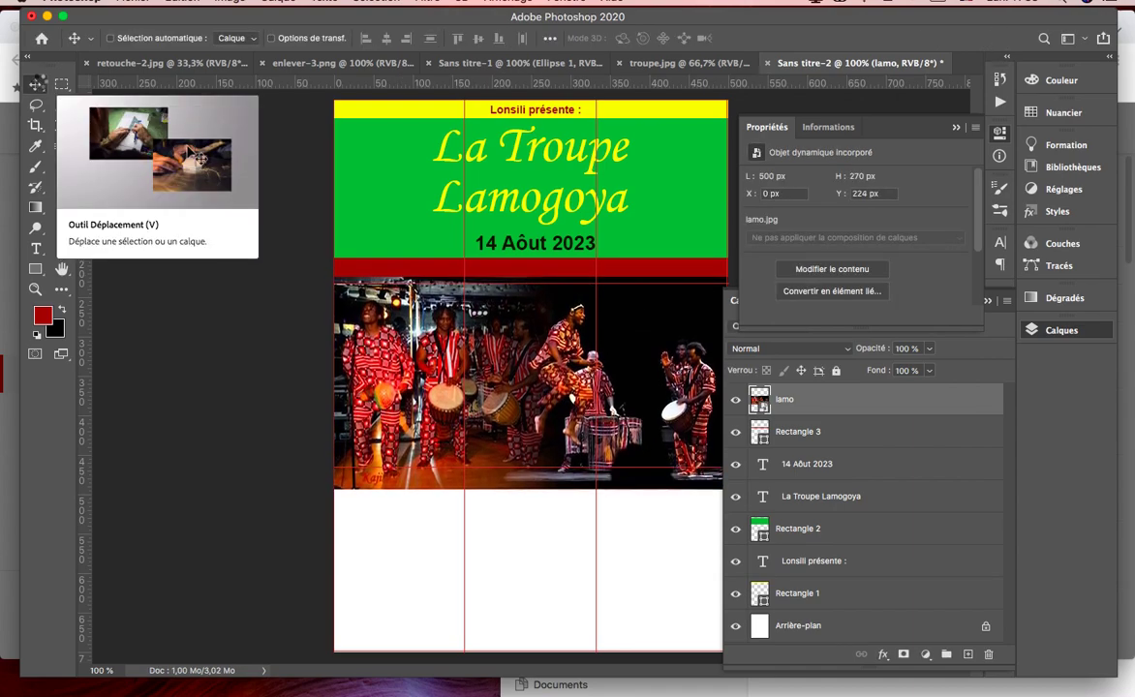
{"action": "key", "text": "Down"}
{"action": "key", "text": "Down"}
{"action": "key", "text": "Down"}
{"action": "key", "text": "Down"}
{"action": "key", "text": "Down"}
{"action": "key", "text": "Down"}
{"action": "key", "text": "Down"}
{"action": "key", "text": "Down"}
{"action": "key", "text": "Down"}
{"action": "key", "text": "Down"}
{"action": "key", "text": "Down"}
{"action": "key", "text": "Down"}
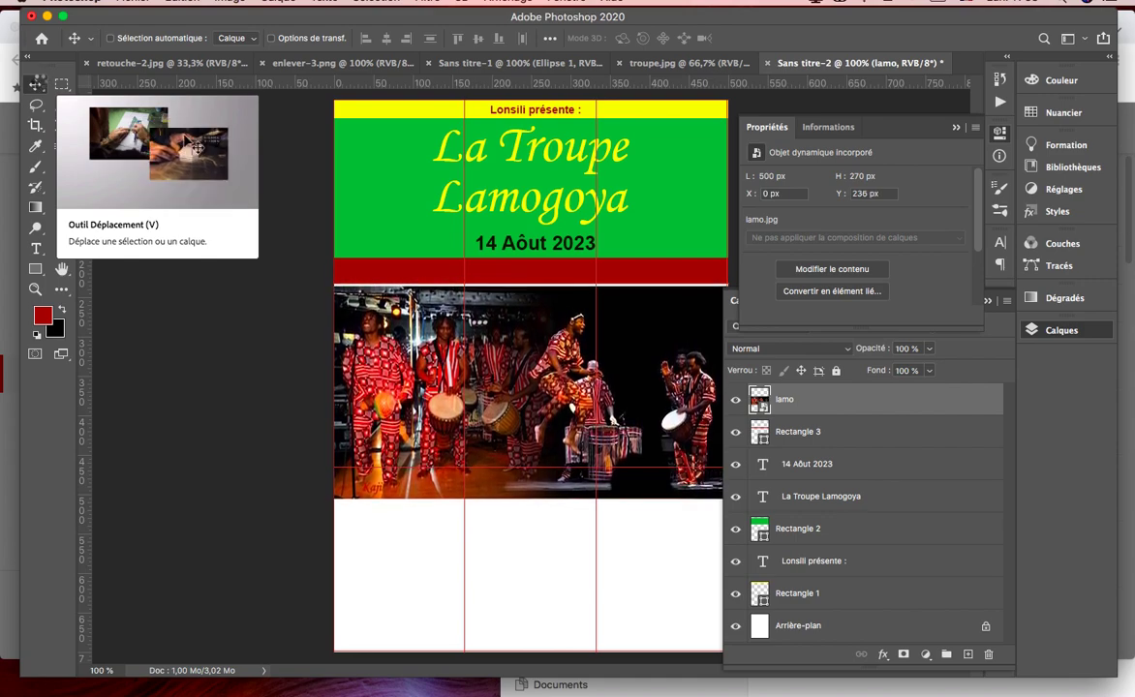
{"action": "key", "text": "Down"}
{"action": "key", "text": "Down"}
{"action": "key", "text": "Down"}
{"action": "key", "text": "Down"}
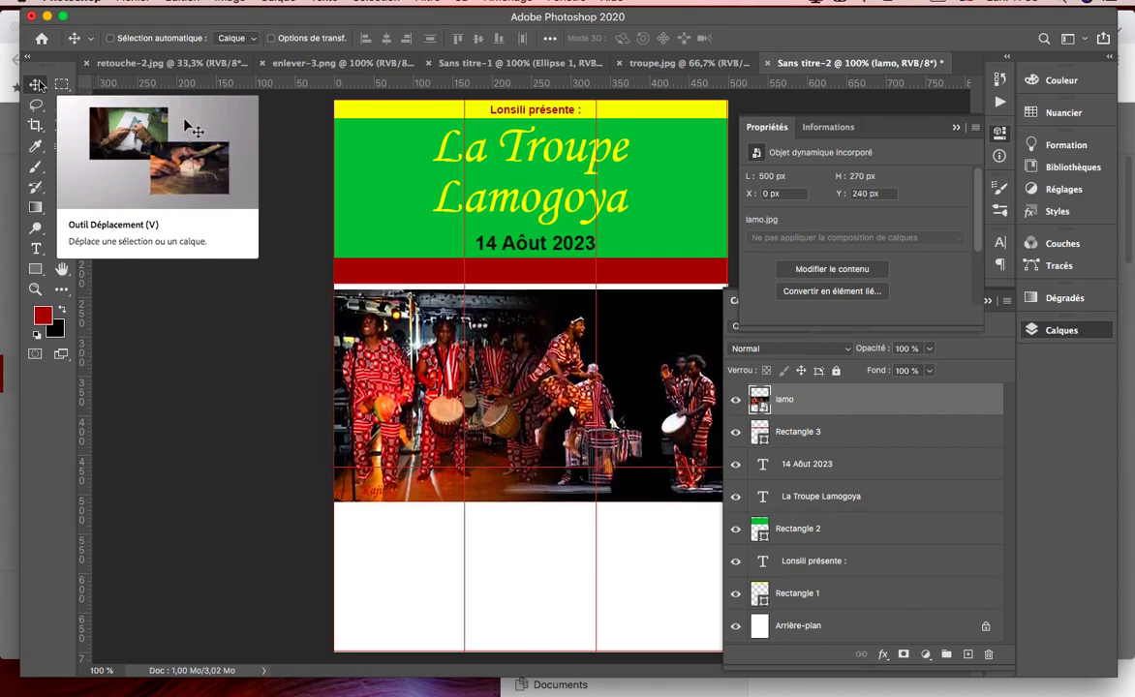
{"action": "key", "text": "Up"}
{"action": "key", "text": "Up"}
{"action": "key", "text": "Up"}
{"action": "key", "text": "Up"}
{"action": "key", "text": "Up"}
{"action": "key", "text": "Up"}
{"action": "key", "text": "Up"}
{"action": "key", "text": "Up"}
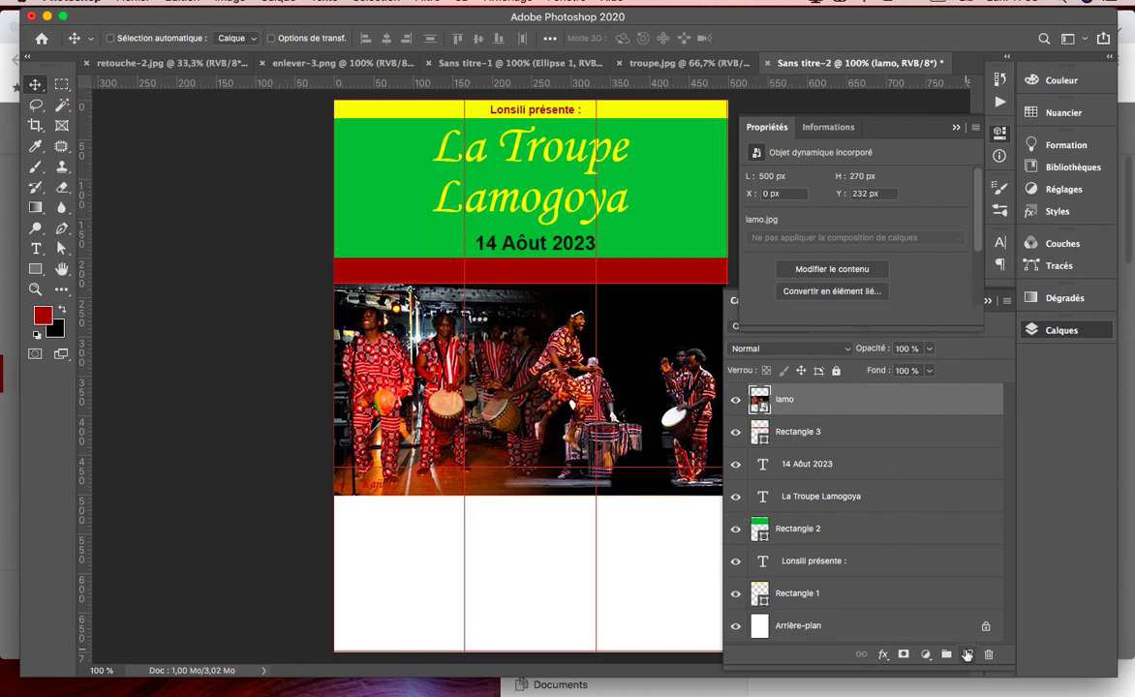
On a new layer, add the white (ffffff) text "Dance - Musique - contes" over the dark red band
{"action": "left_click", "coordinate": [966, 655]}
{"action": "left_click", "coordinate": [36, 248]}
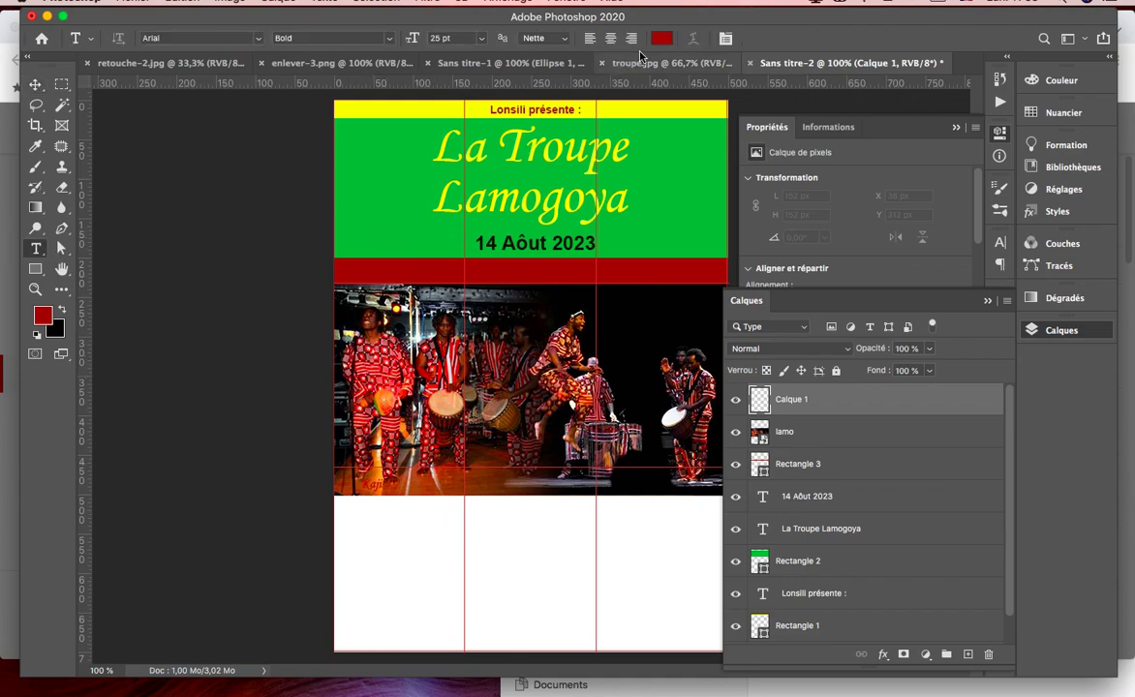
{"action": "left_click", "coordinate": [662, 38]}
{"action": "left_click", "coordinate": [416, 536]}
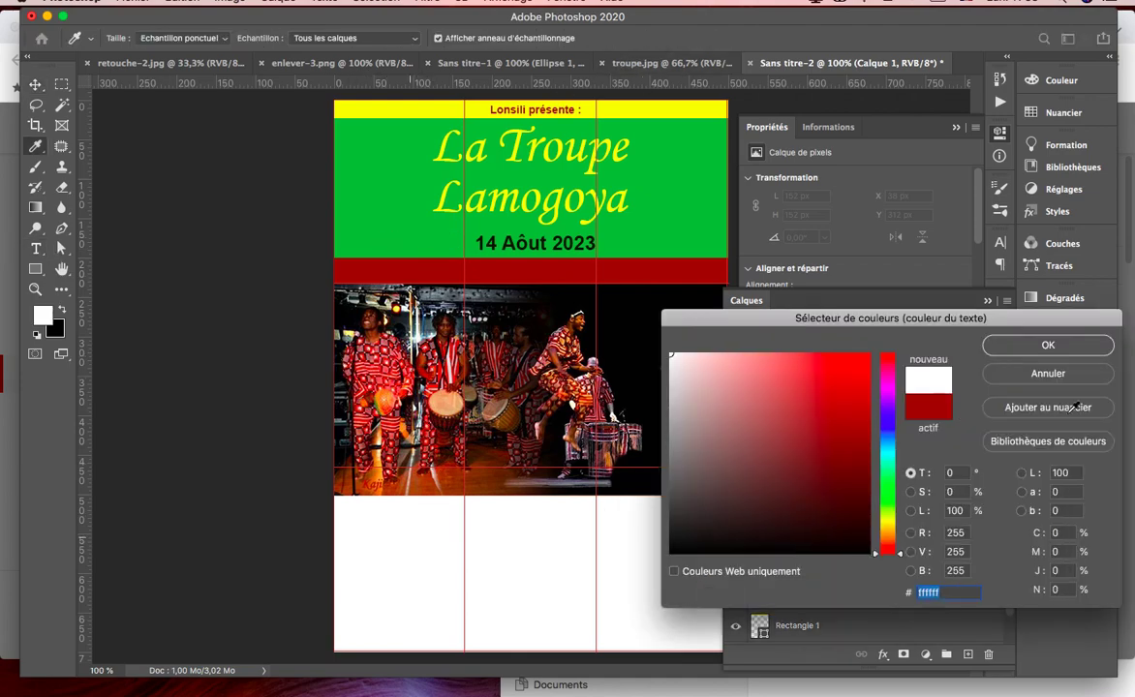
{"action": "left_click", "coordinate": [1046, 347]}
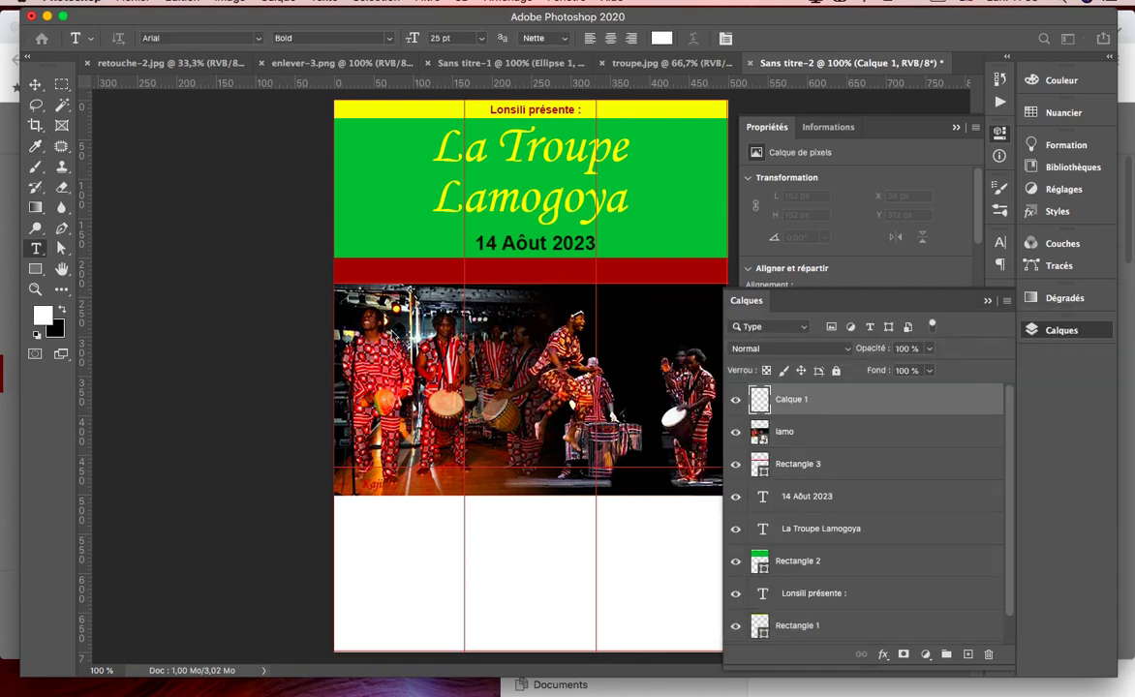
{"action": "left_click", "coordinate": [394, 273]}
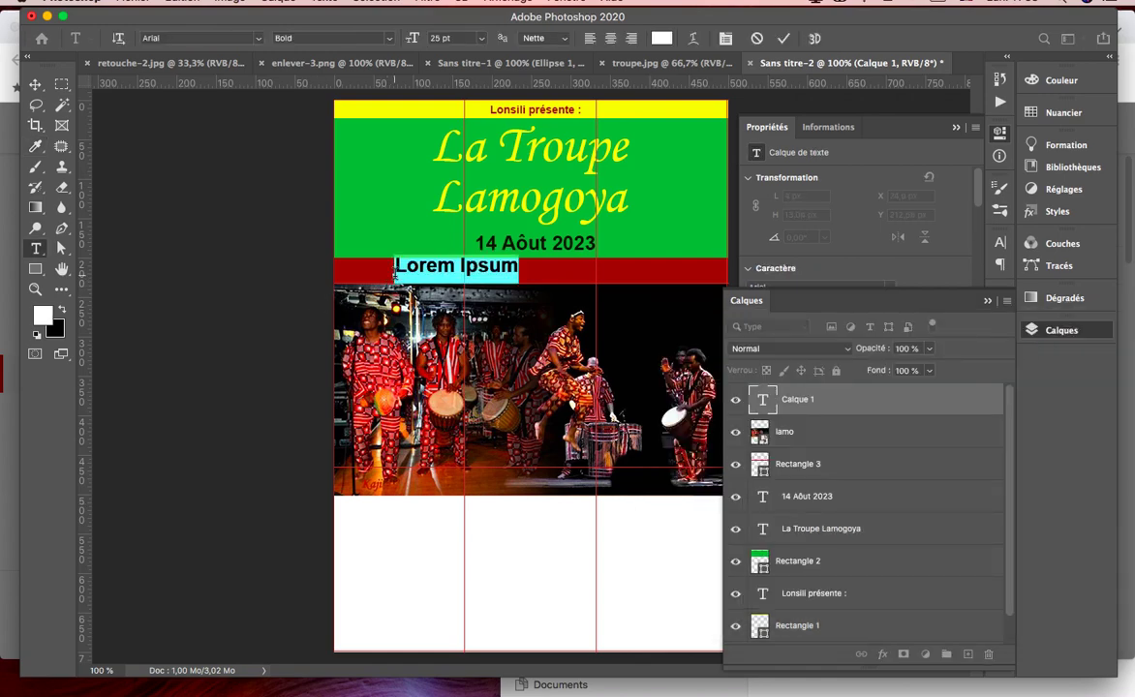
{"action": "type", "text": "Dan"}
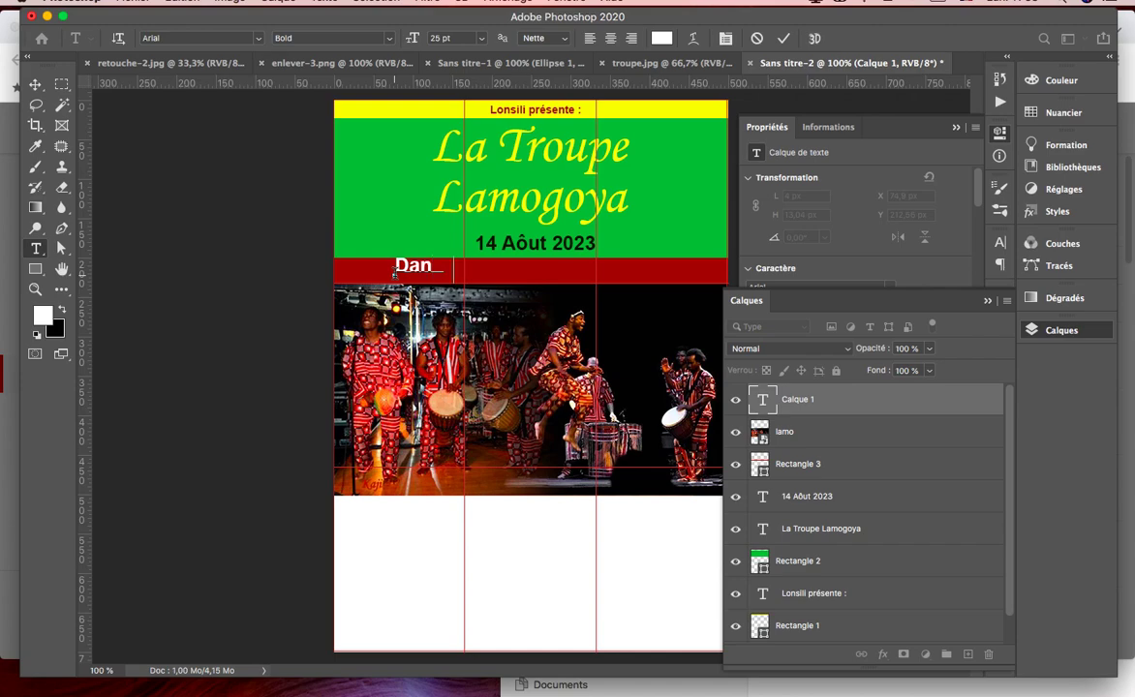
{"action": "type", "text": "ce - Mu"}
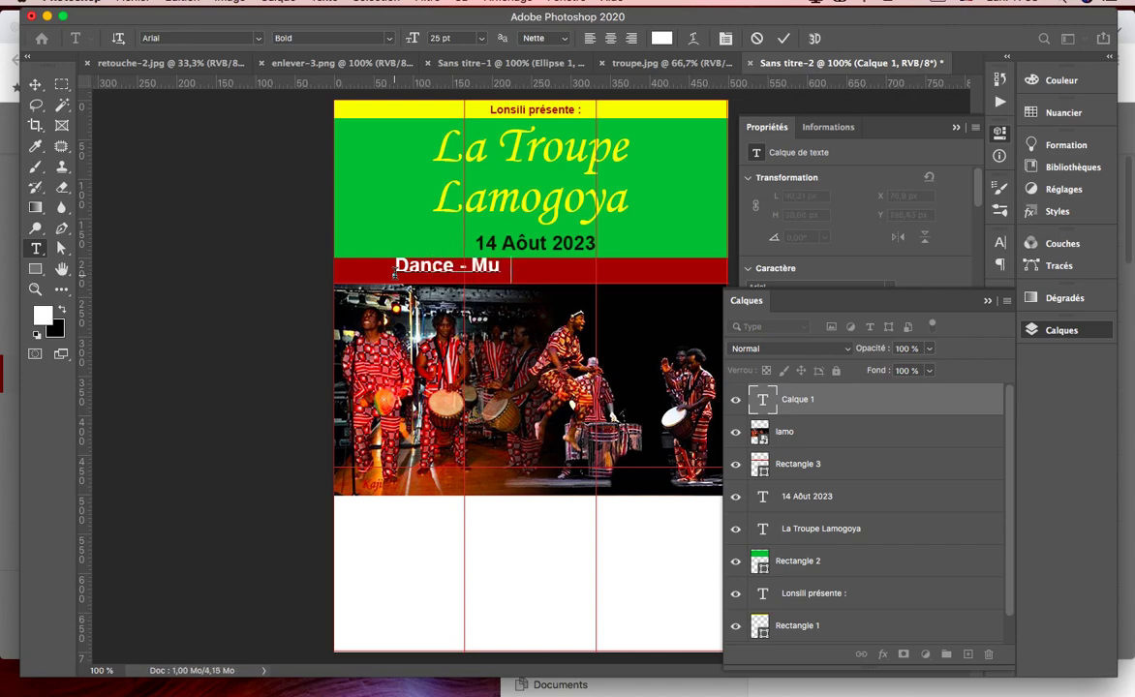
{"action": "type", "text": "sique"}
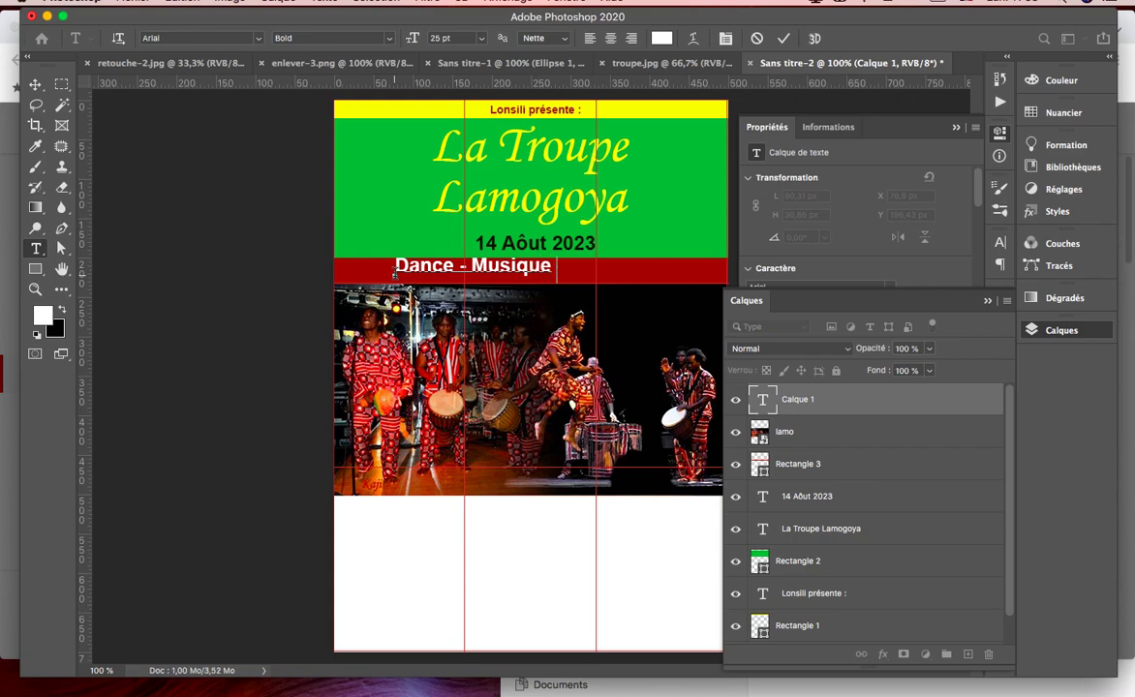
{"action": "type", "text": " - contes"}
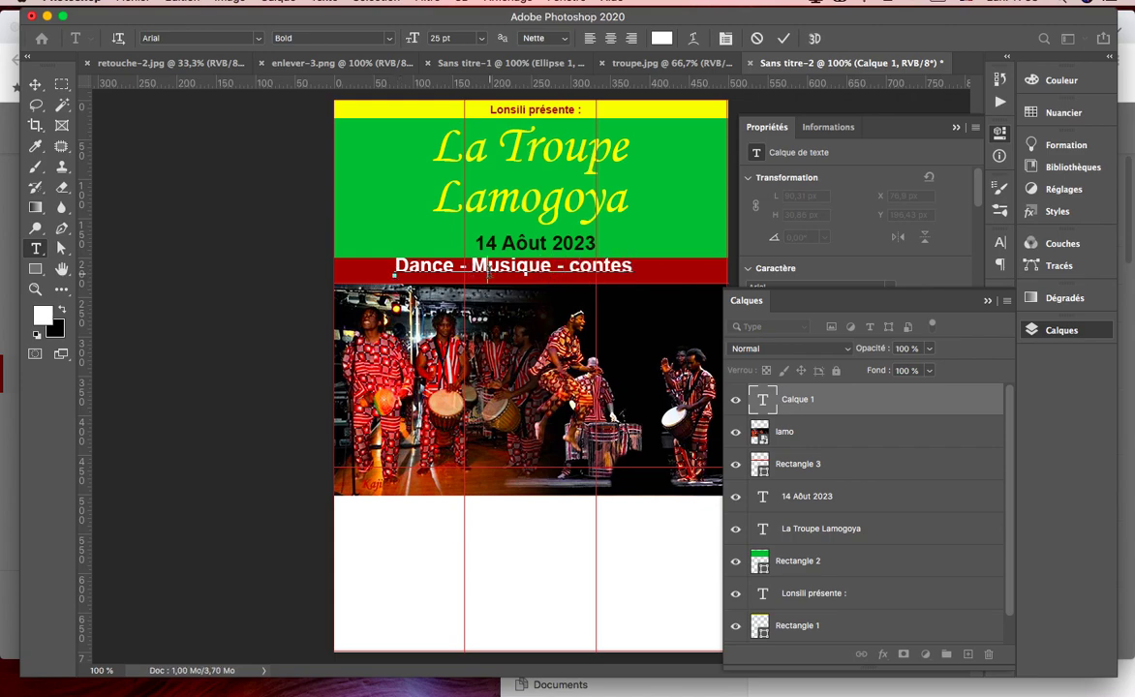
Set the whole "Dance - Musique - contes" line to Arial Regular at 18 pt
{"action": "triple_click", "coordinate": [488, 274]}
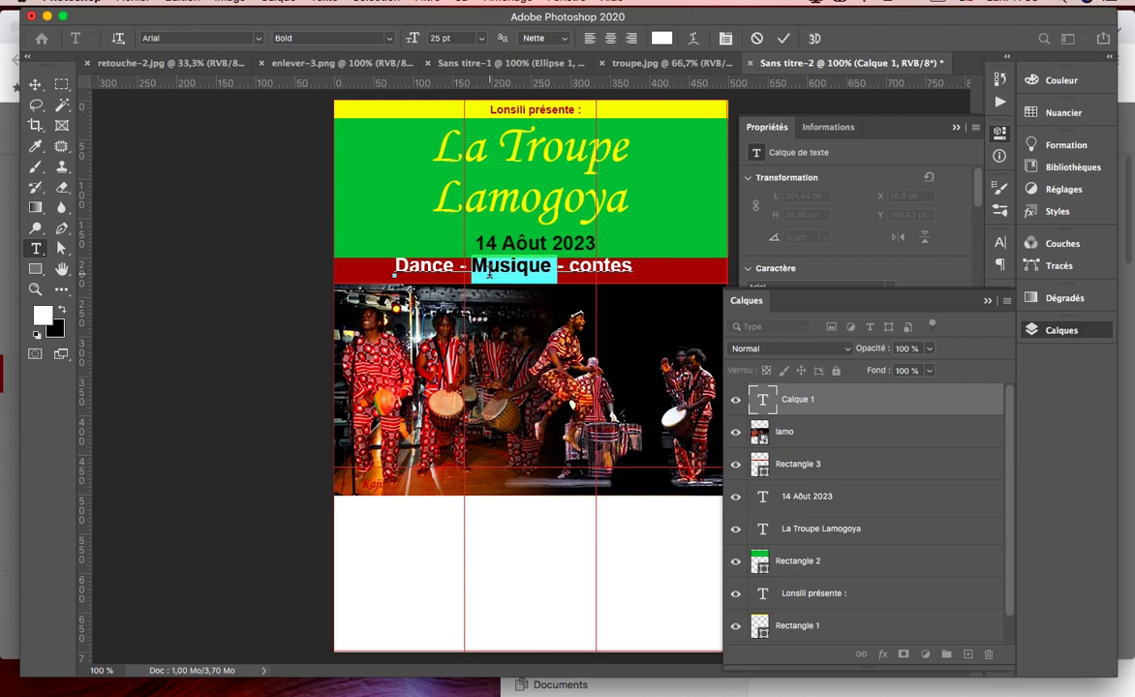
{"action": "left_click", "coordinate": [391, 37]}
{"action": "key", "text": "Escape"}
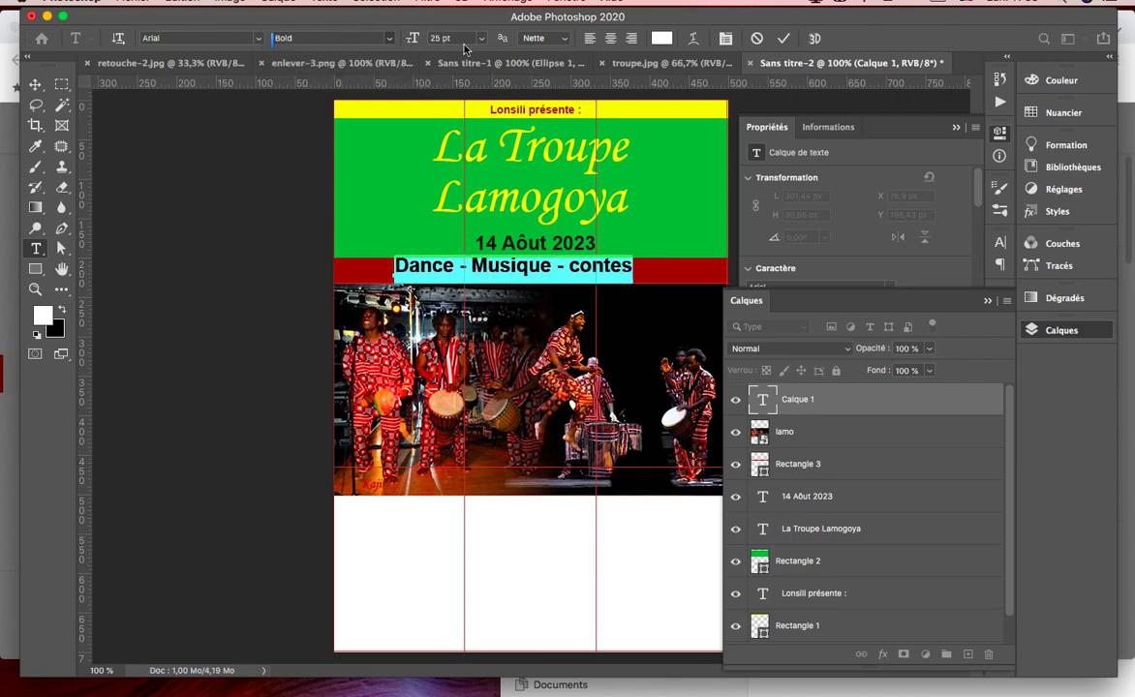
{"action": "key", "text": "Up"}
{"action": "left_click", "coordinate": [481, 38]}
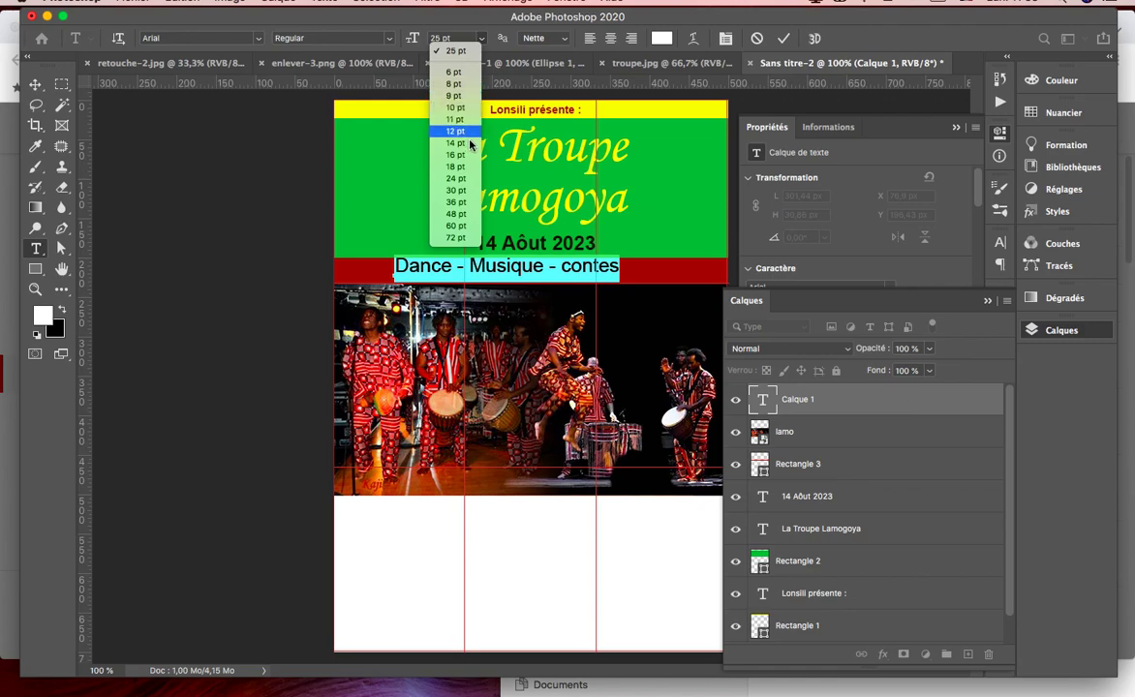
{"action": "left_click", "coordinate": [468, 170]}
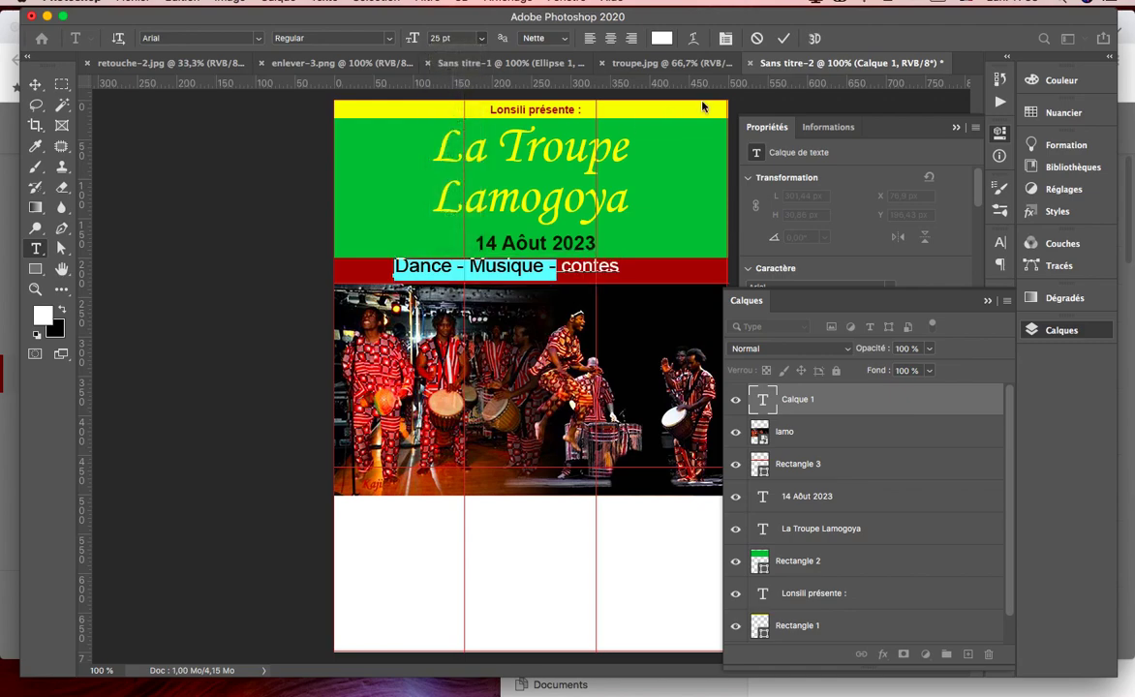
{"action": "left_click", "coordinate": [781, 37]}
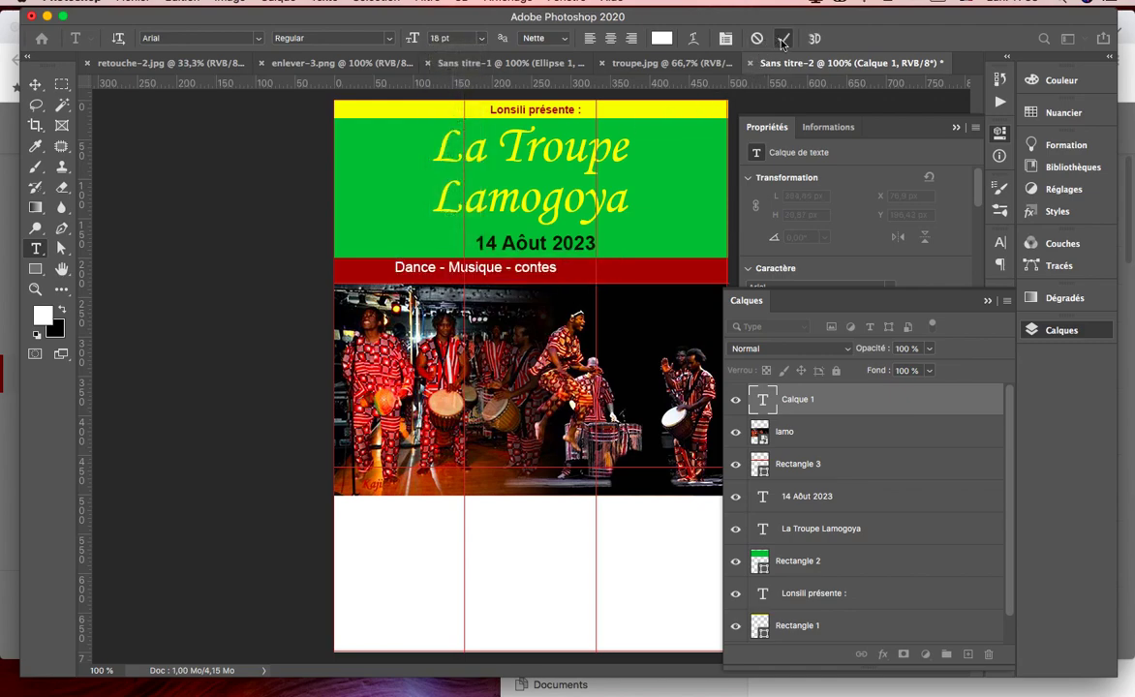
Centre the "Dance - Musique - contes" line on the dark red band and check the layout of troupe.jpg
{"action": "left_click", "coordinate": [35, 85]}
{"action": "left_click_drag", "start_coordinate": [557, 278], "coordinate": [595, 280]}
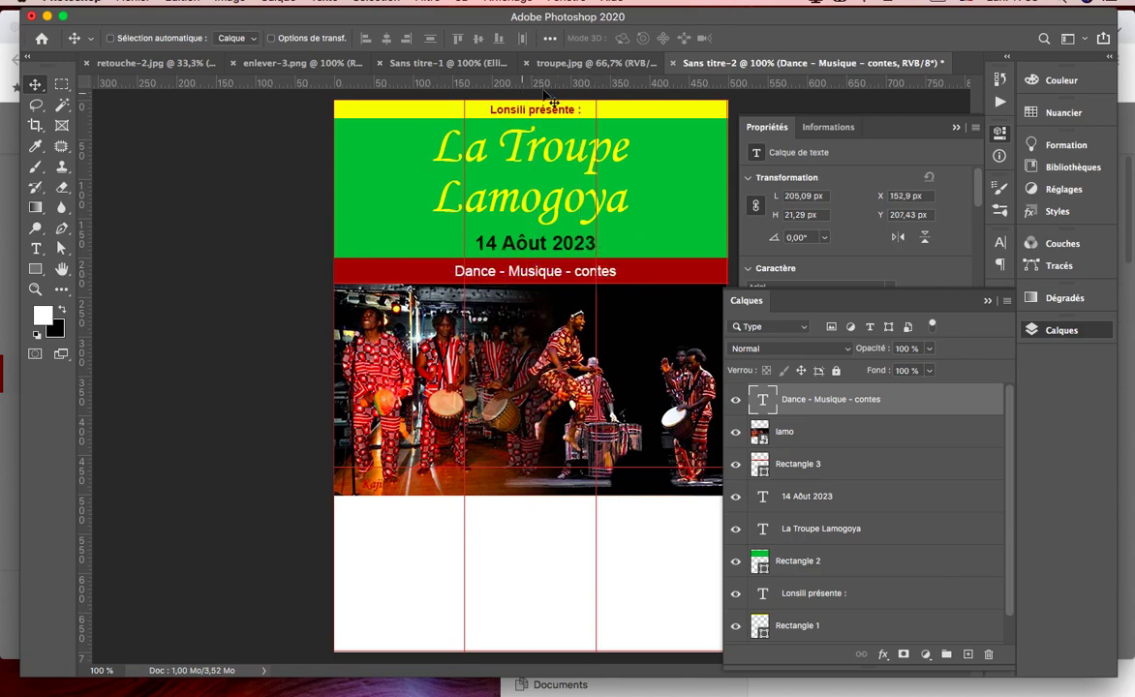
{"action": "left_click", "coordinate": [582, 63]}
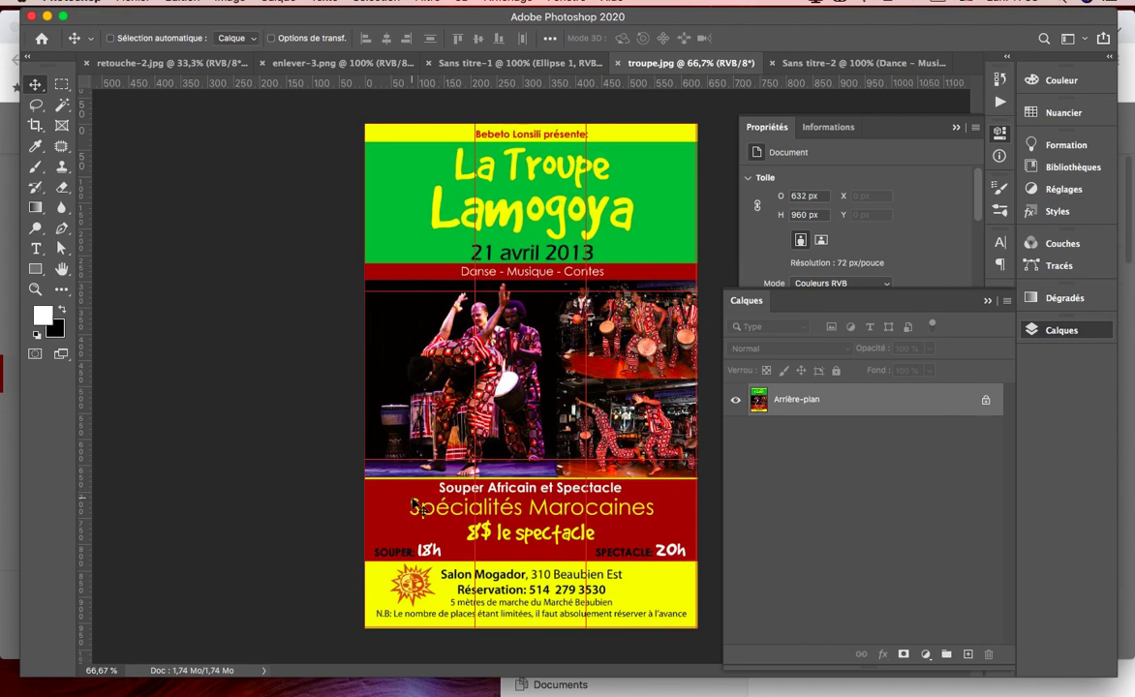
{"action": "left_click", "coordinate": [798, 67]}
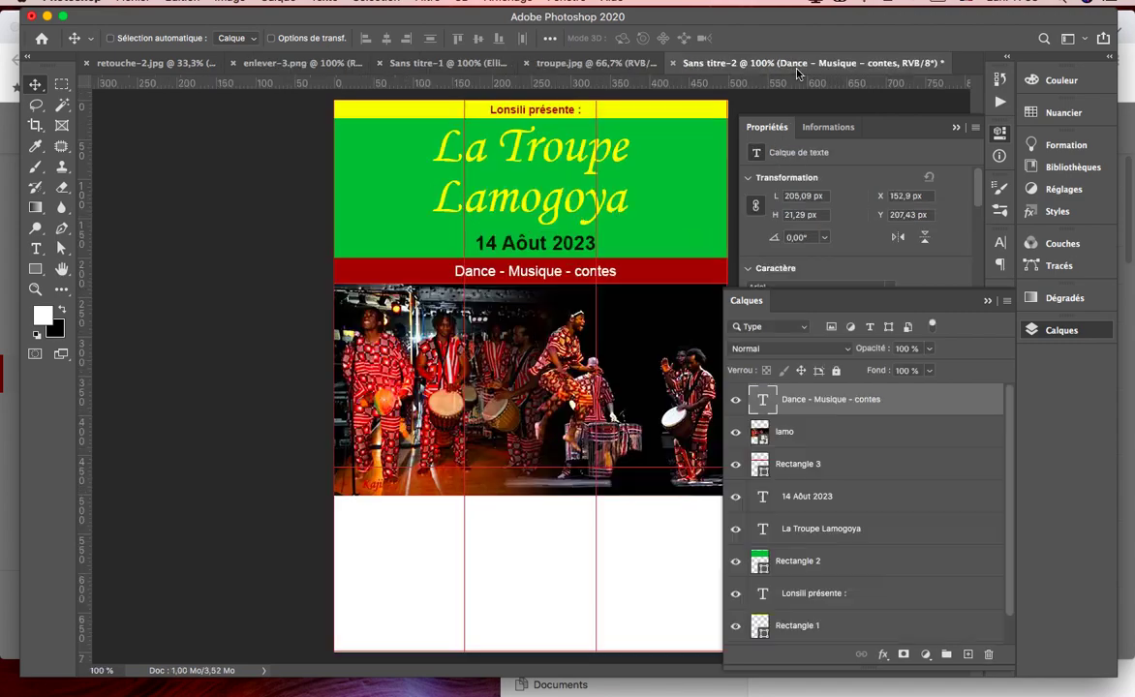